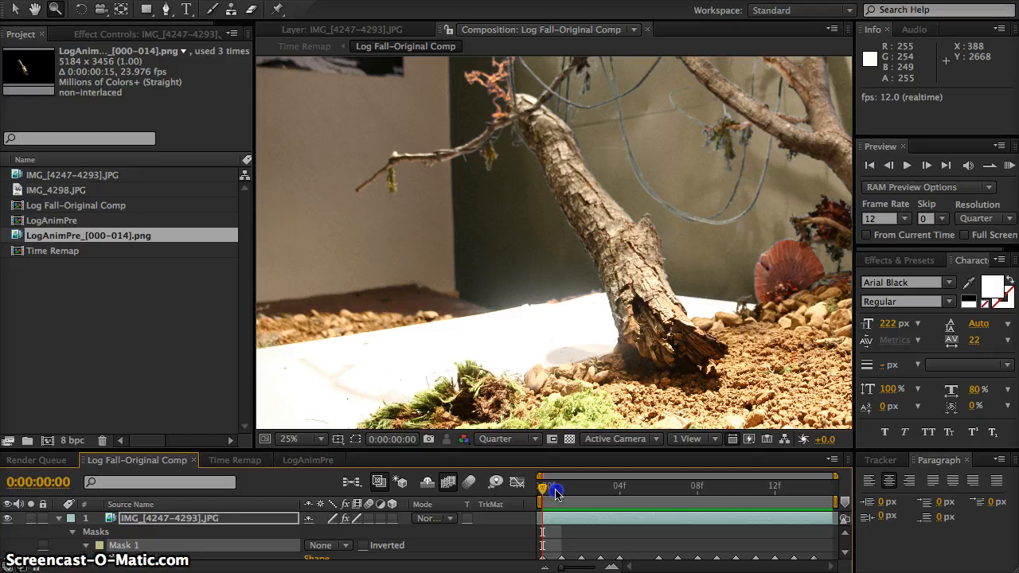
Step: Set Mask 1 on the IMG_[4247-4293].JPG layer to Add mode and display its mask path
{"action": "mouse_move", "coordinate": [542, 491]}
{"action": "left_mouse_down"}
{"action": "mouse_move", "coordinate": [822, 509]}
{"action": "mouse_move", "coordinate": [546, 473]}
{"action": "mouse_move", "coordinate": [620, 511]}
{"action": "mouse_move", "coordinate": [727, 535]}
{"action": "mouse_move", "coordinate": [806, 536]}
{"action": "mouse_move", "coordinate": [542, 509]}
{"action": "left_mouse_up"}
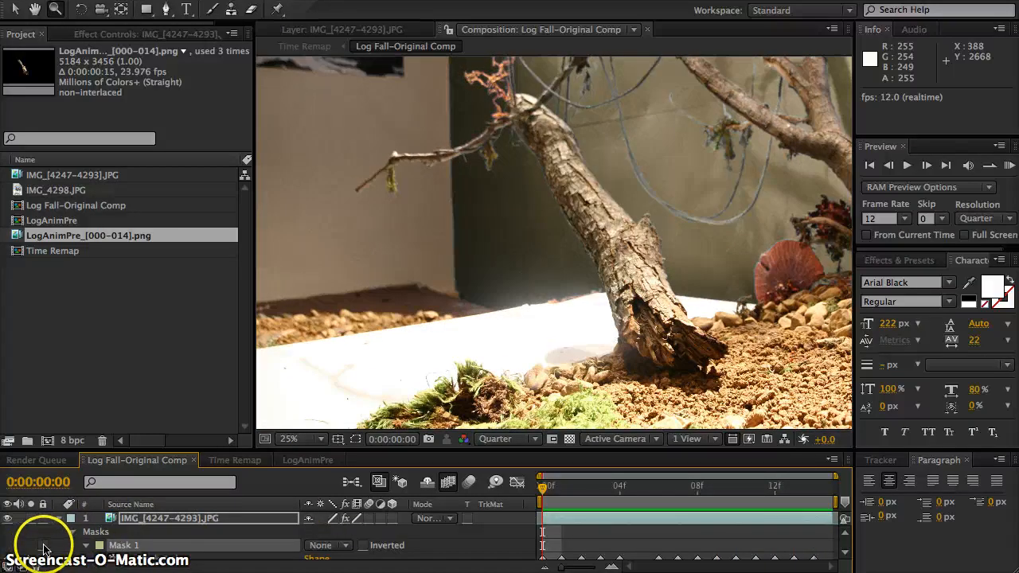
{"action": "left_click", "coordinate": [42, 548]}
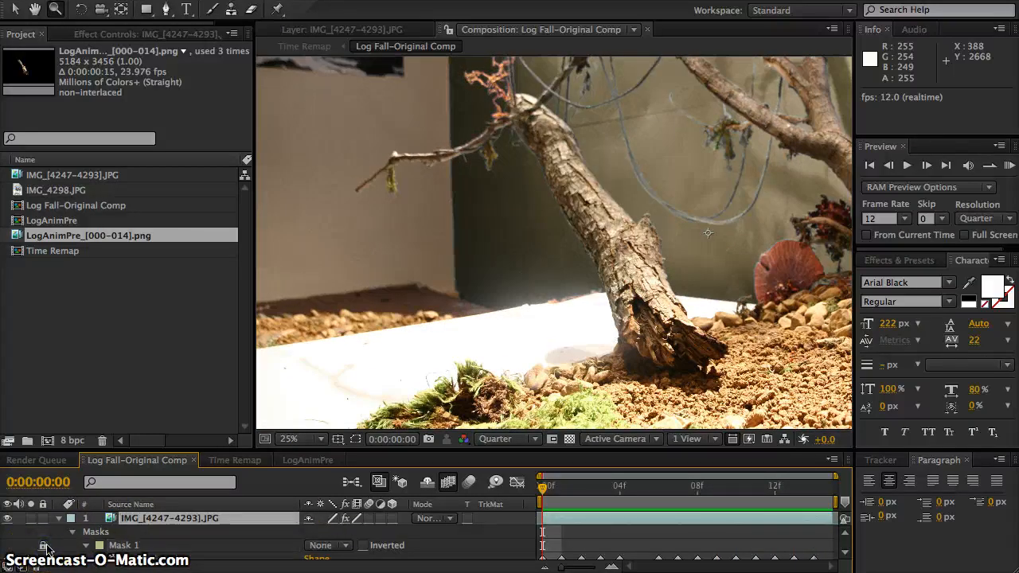
{"action": "left_click", "coordinate": [338, 546]}
{"action": "left_click", "coordinate": [321, 556]}
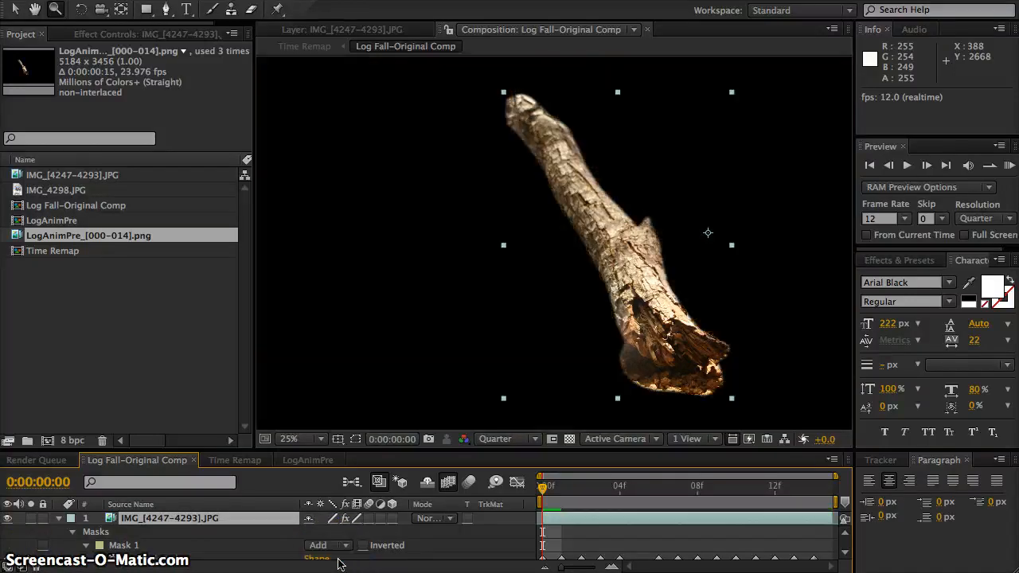
{"action": "left_click", "coordinate": [356, 439]}
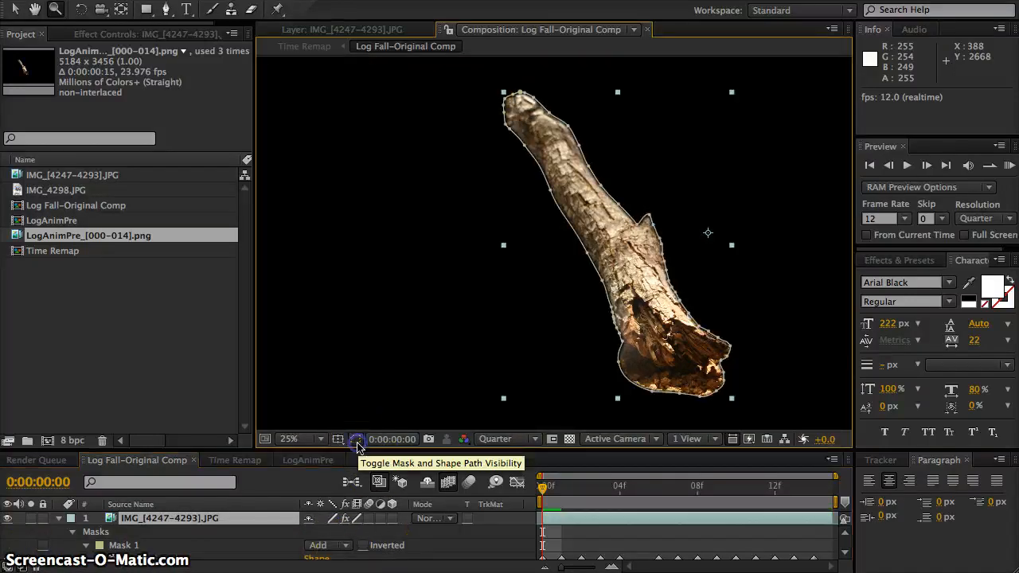
Step: Step forward and back through the frames of Log Fall-Original Comp to examine how the mask follows the falling log
{"action": "left_click", "coordinate": [556, 487]}
{"action": "key", "text": "Page_Down"}
{"action": "key", "text": "Page_Down"}
{"action": "key", "text": "Page_Down"}
{"action": "key", "text": "Page_Down"}
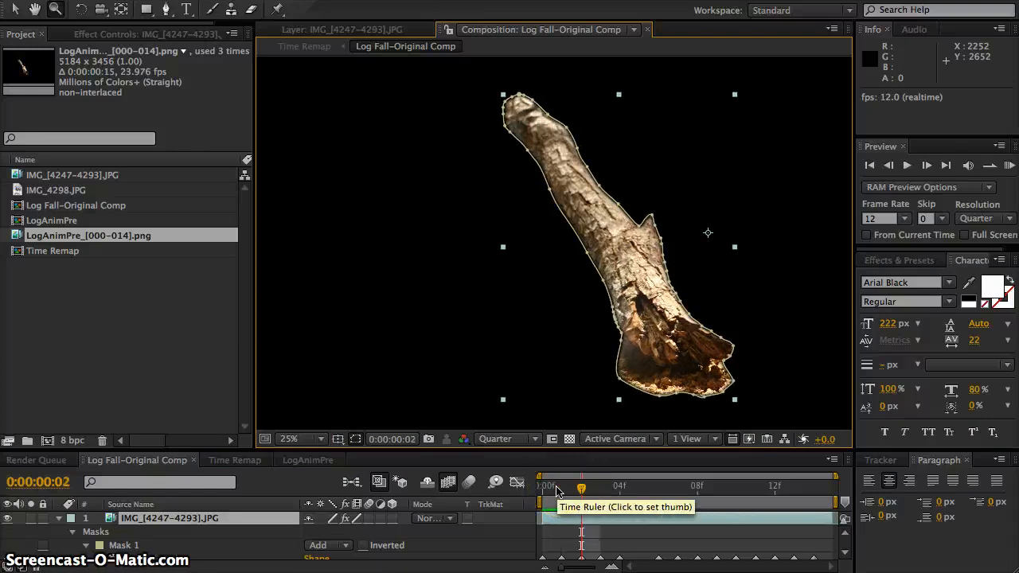
{"action": "key", "text": "Page_Down"}
{"action": "key", "text": "Page_Down"}
{"action": "key", "text": "Page_Down"}
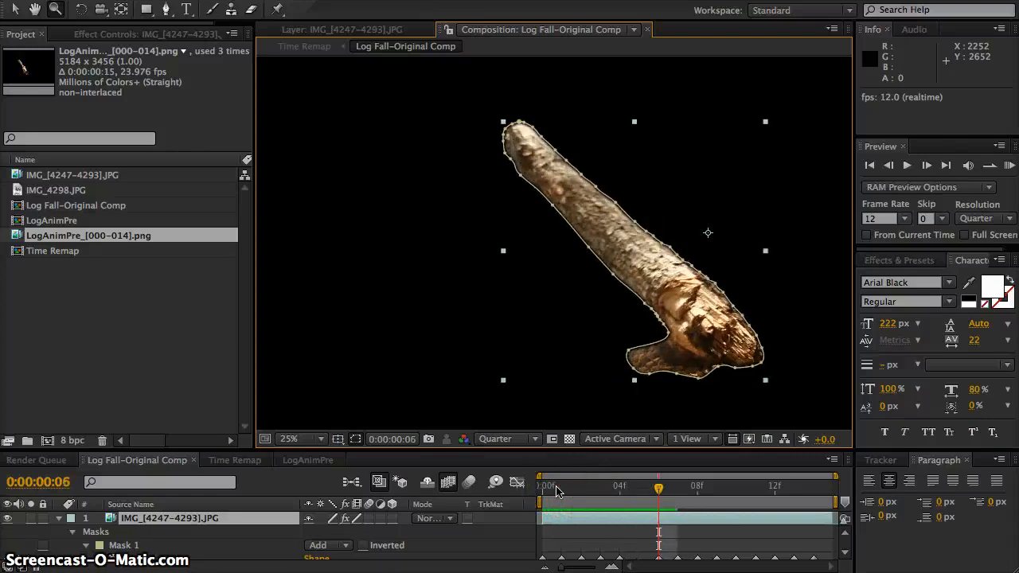
{"action": "key", "text": "Page_Down"}
{"action": "key", "text": "Page_Down"}
{"action": "key", "text": "Page_Down"}
{"action": "key", "text": "Page_Down"}
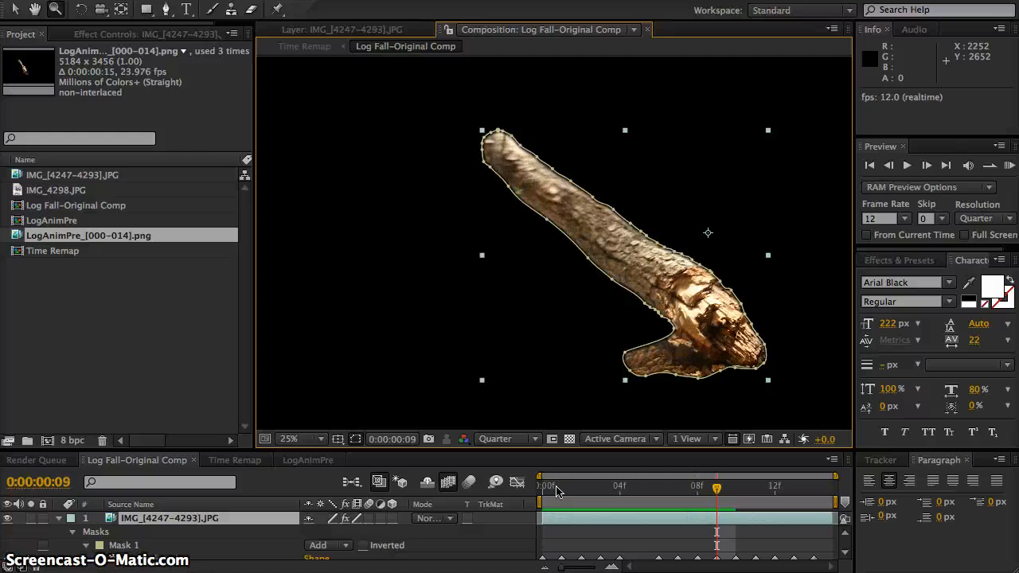
{"action": "key", "text": "Page_Down"}
{"action": "key", "text": "Page_Down"}
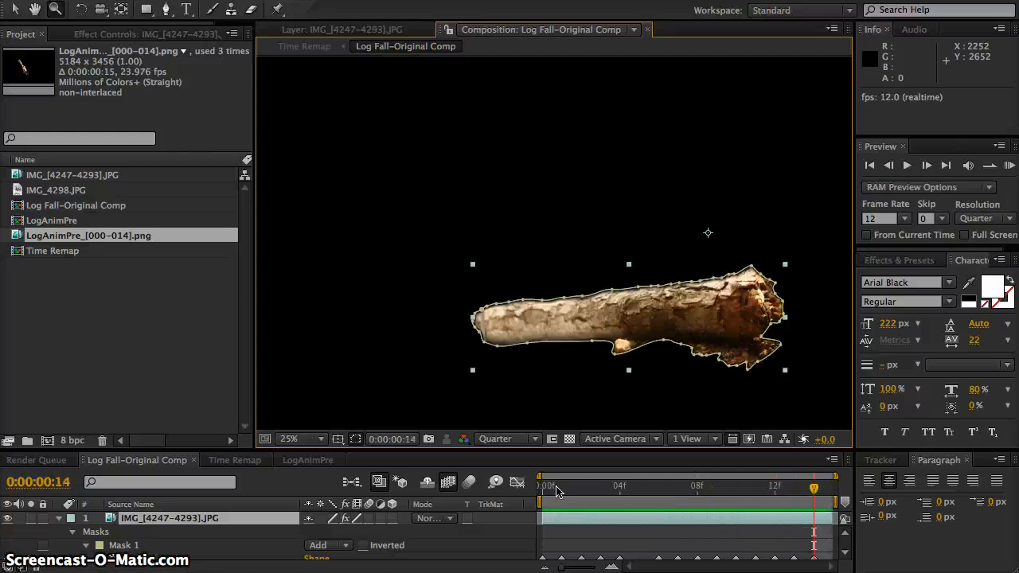
{"action": "key", "text": "Page_Up"}
{"action": "key", "text": "Page_Up"}
{"action": "key", "text": "Page_Up"}
{"action": "key", "text": "Page_Up"}
{"action": "key", "text": "Page_Up"}
{"action": "key", "text": "Page_Up"}
{"action": "key", "text": "Page_Up"}
{"action": "key", "text": "Page_Up"}
{"action": "key", "text": "Page_Up"}
{"action": "key", "text": "Page_Up"}
{"action": "key", "text": "Page_Up"}
{"action": "key", "text": "Page_Up"}
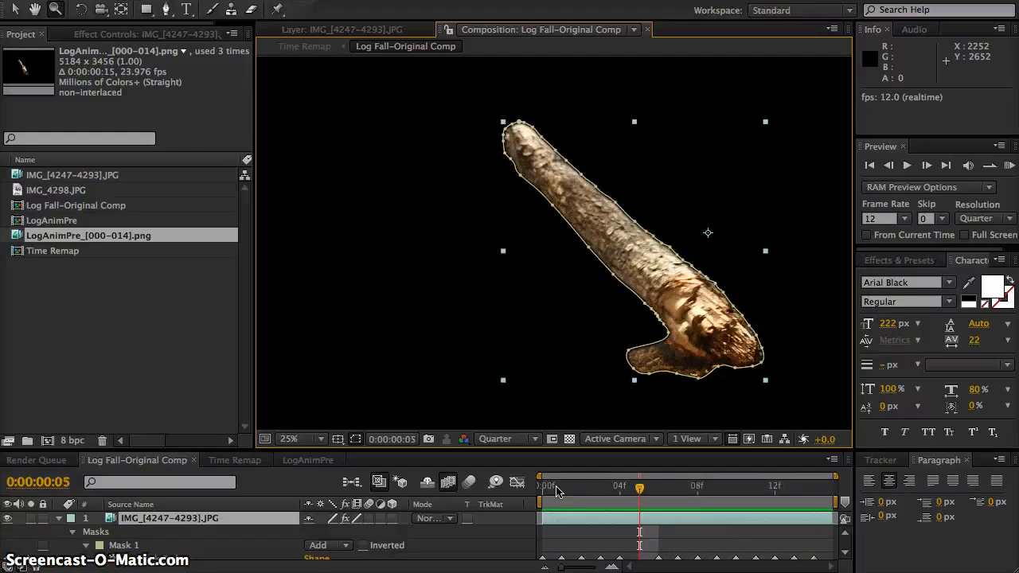
{"action": "key", "text": "Page_Down"}
{"action": "key", "text": "Page_Down"}
{"action": "key", "text": "Page_Down"}
{"action": "key", "text": "Page_Down"}
{"action": "key", "text": "Page_Down"}
{"action": "key", "text": "Page_Up"}
{"action": "key", "text": "Page_Up"}
{"action": "key", "text": "Page_Up"}
{"action": "key", "text": "Page_Up"}
{"action": "key", "text": "Page_Up"}
{"action": "key", "text": "Page_Up"}
{"action": "key", "text": "Page_Up"}
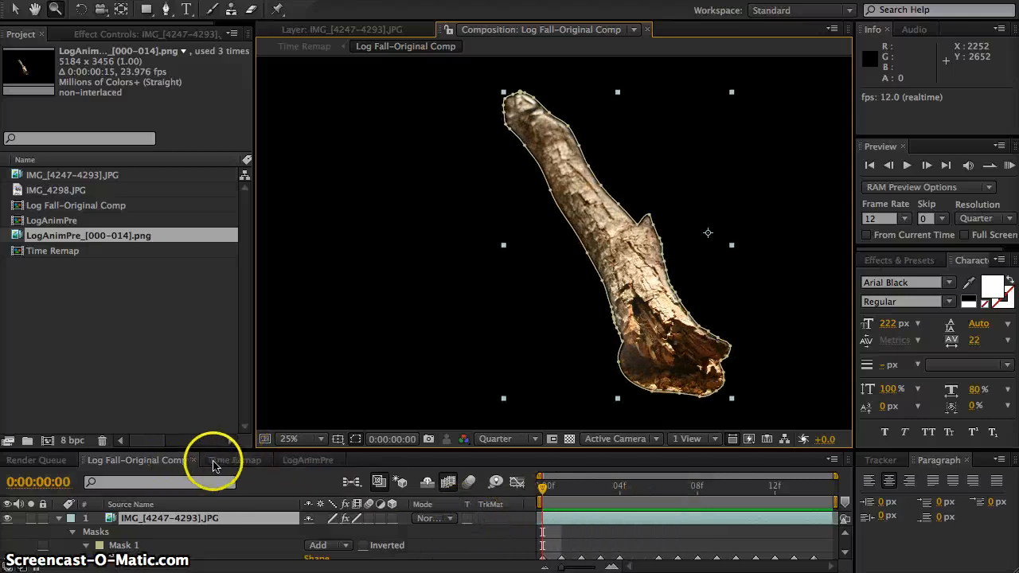
Step: View the Time Remap composition, then step through LogAnimPre's frames to examine the log falling within the background set
{"action": "left_click", "coordinate": [215, 465]}
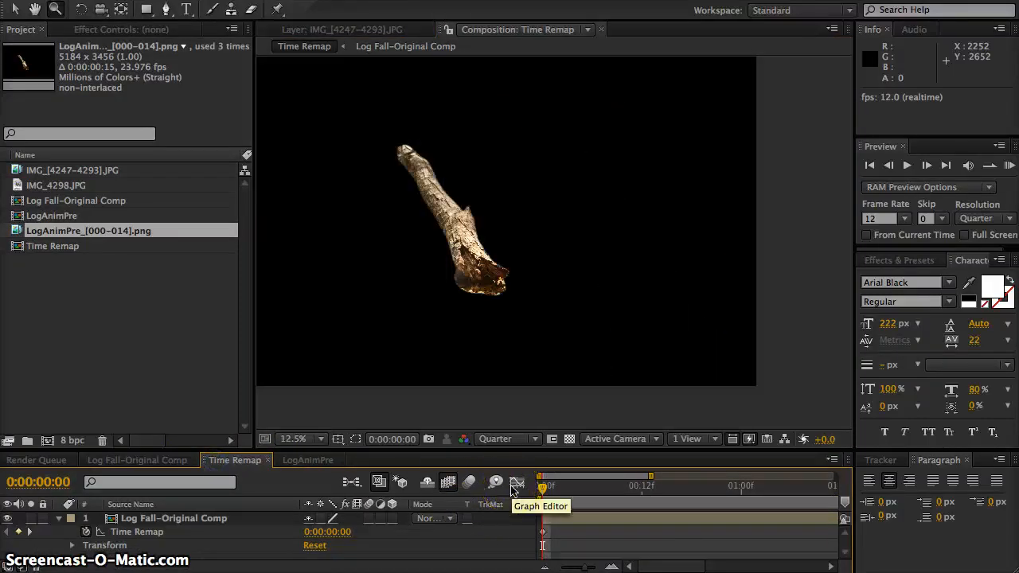
{"action": "left_click", "coordinate": [311, 461]}
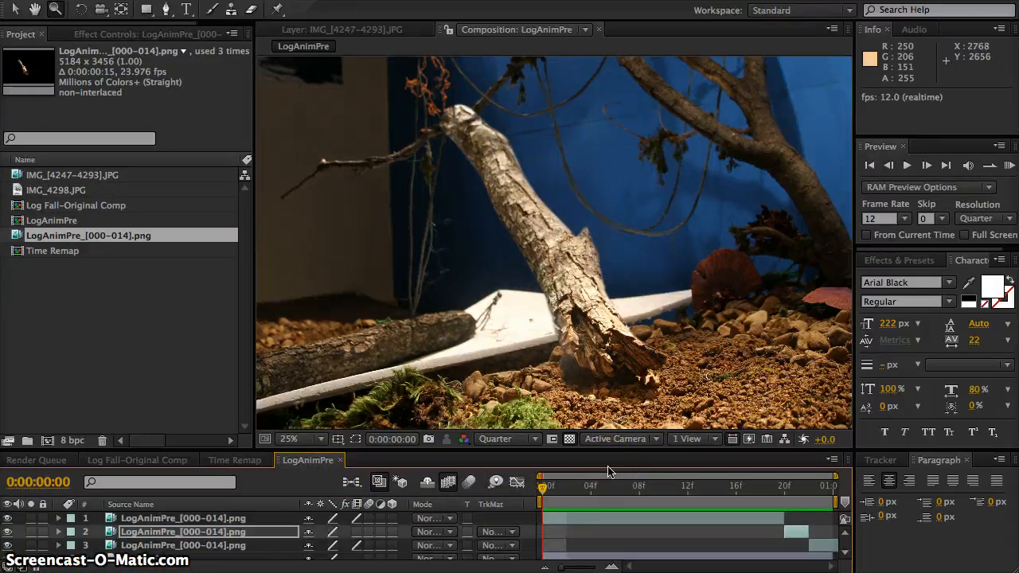
{"action": "key", "text": "Page_Down"}
{"action": "key", "text": "Page_Down"}
{"action": "key", "text": "Page_Down"}
{"action": "key", "text": "Page_Down"}
{"action": "key", "text": "Page_Down"}
{"action": "key", "text": "Page_Down"}
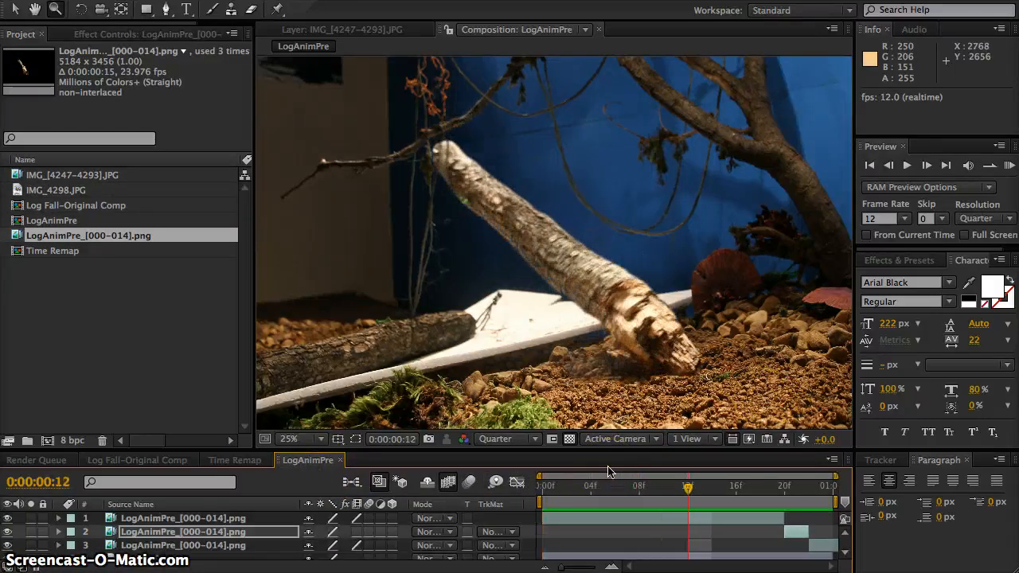
{"action": "key", "text": "Page_Down"}
{"action": "key", "text": "Page_Down"}
{"action": "key", "text": "Page_Down"}
{"action": "key", "text": "Page_Down"}
{"action": "key", "text": "Page_Down"}
{"action": "key", "text": "Page_Down"}
{"action": "key", "text": "Page_Down"}
{"action": "key", "text": "Page_Down"}
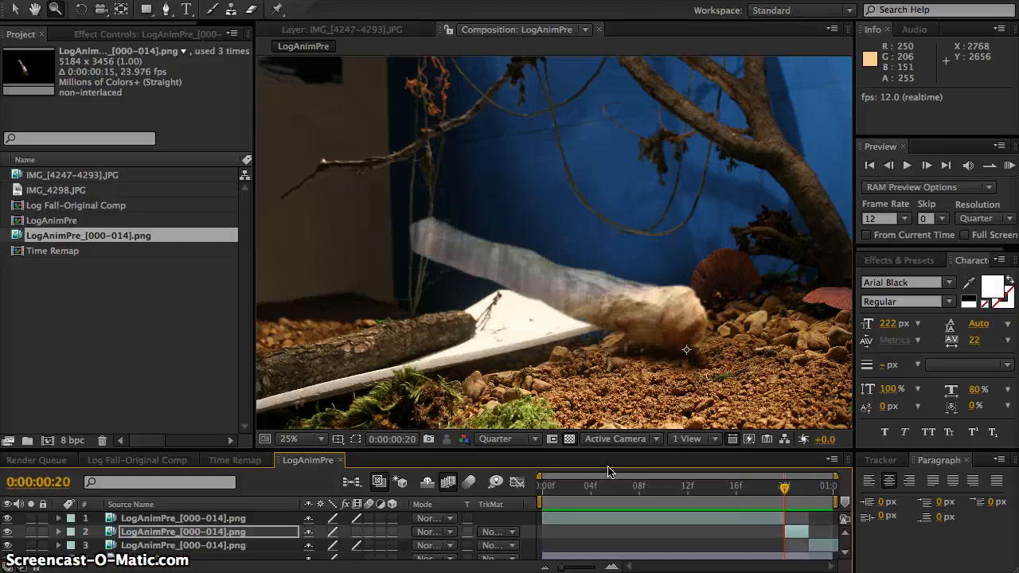
{"action": "key", "text": "Page_Up"}
{"action": "key", "text": "Page_Up"}
{"action": "key", "text": "Page_Up"}
{"action": "key", "text": "Page_Up"}
{"action": "key", "text": "Page_Up"}
{"action": "key", "text": "Page_Up"}
{"action": "key", "text": "Page_Up"}
{"action": "key", "text": "Page_Up"}
{"action": "key", "text": "Page_Up"}
{"action": "key", "text": "Page_Up"}
{"action": "key", "text": "Page_Up"}
{"action": "key", "text": "Page_Up"}
{"action": "key", "text": "Page_Up"}
{"action": "key", "text": "Page_Up"}
{"action": "key", "text": "Page_Up"}
{"action": "key", "text": "Page_Up"}
{"action": "key", "text": "Page_Up"}
{"action": "key", "text": "Page_Up"}
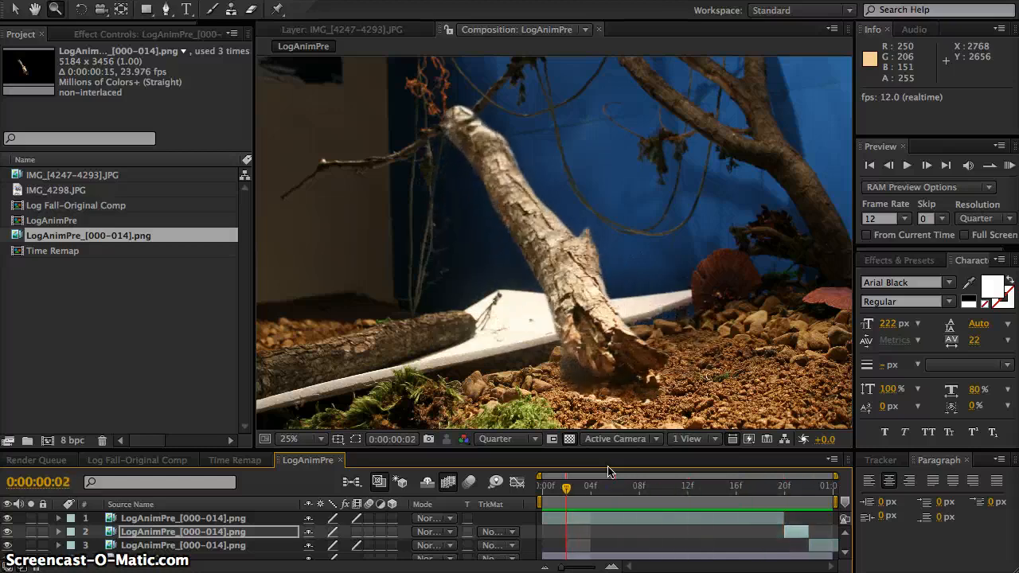
{"action": "key", "text": "Page_Down"}
{"action": "key", "text": "Page_Down"}
{"action": "key", "text": "Page_Down"}
{"action": "key", "text": "Page_Down"}
{"action": "key", "text": "Page_Down"}
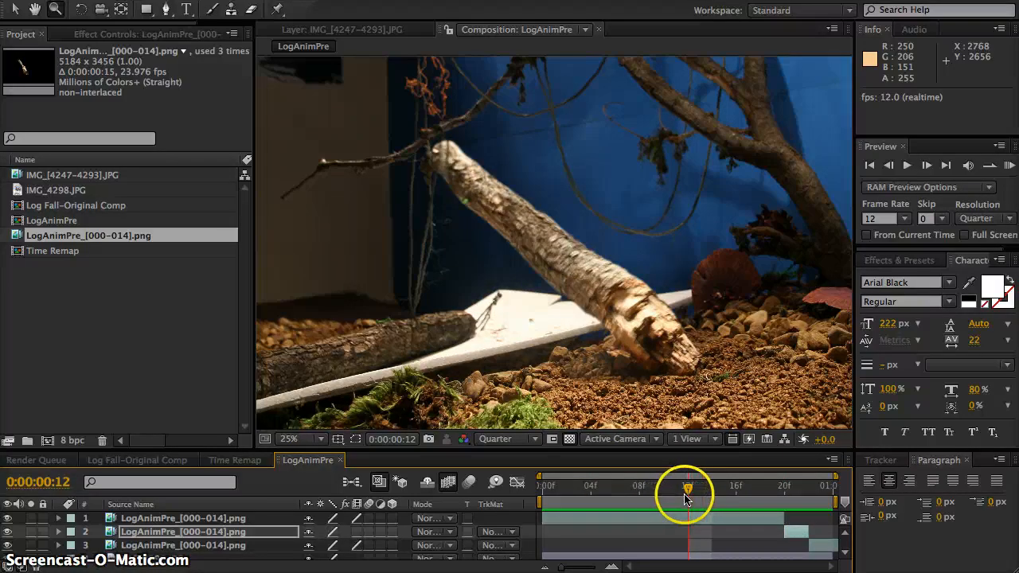
Step: Scrub LogAnimPre's timeline and play RAM previews to review the log fall in motion
{"action": "left_click", "coordinate": [808, 495]}
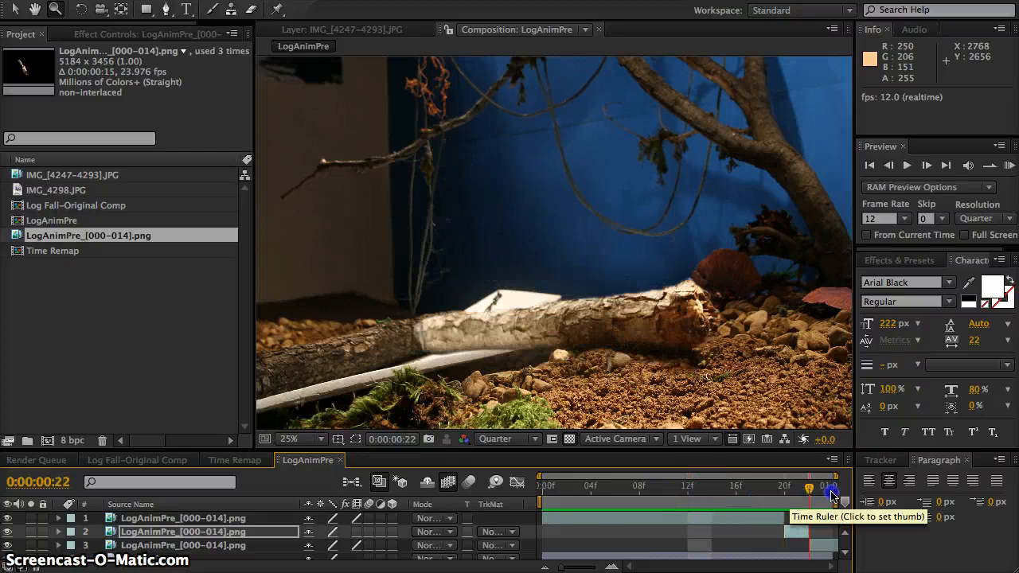
{"action": "left_click_drag", "start_coordinate": [806, 491], "coordinate": [537, 507]}
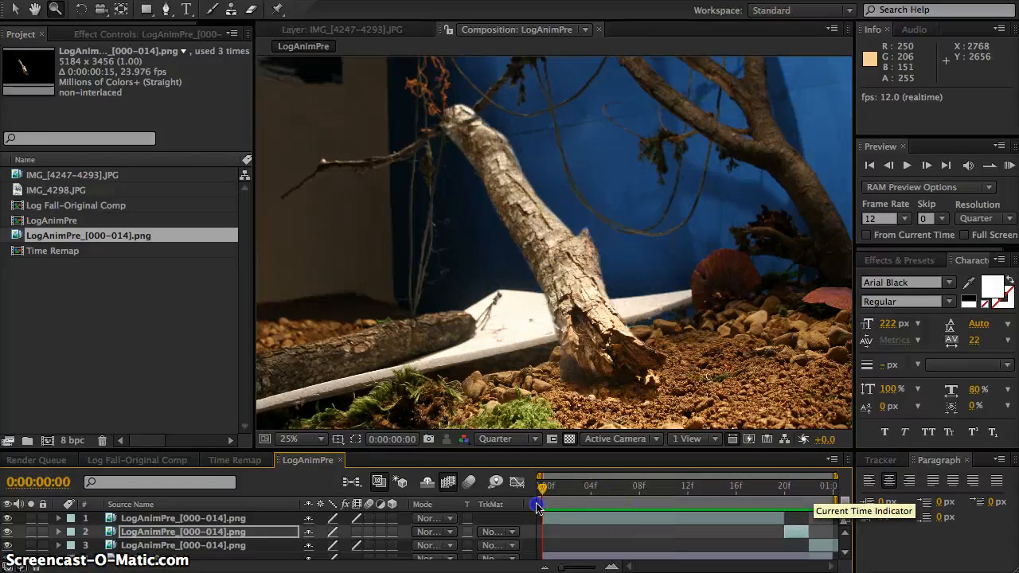
{"action": "left_click", "coordinate": [1008, 165]}
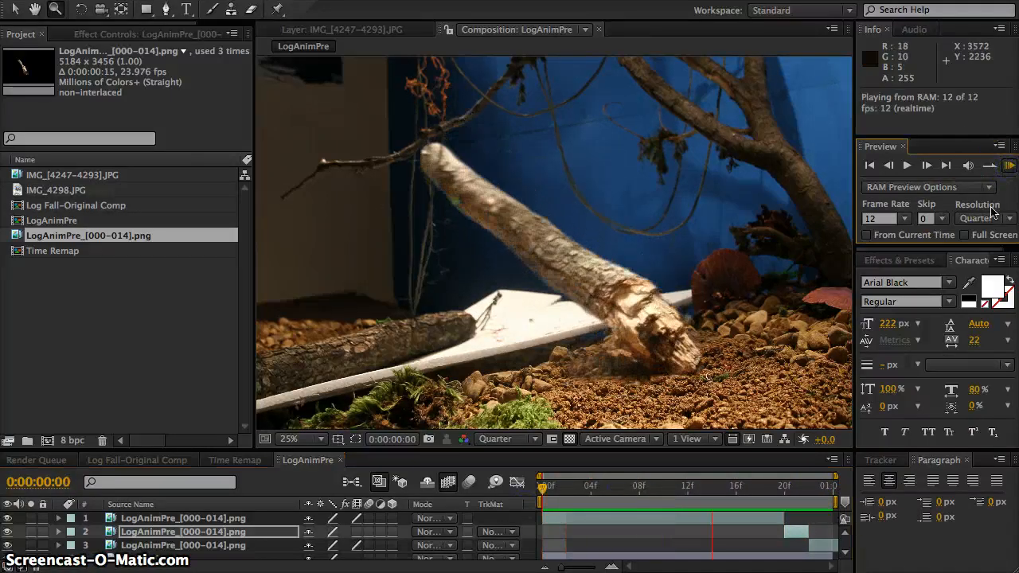
{"action": "left_click_drag", "start_coordinate": [811, 490], "coordinate": [841, 491]}
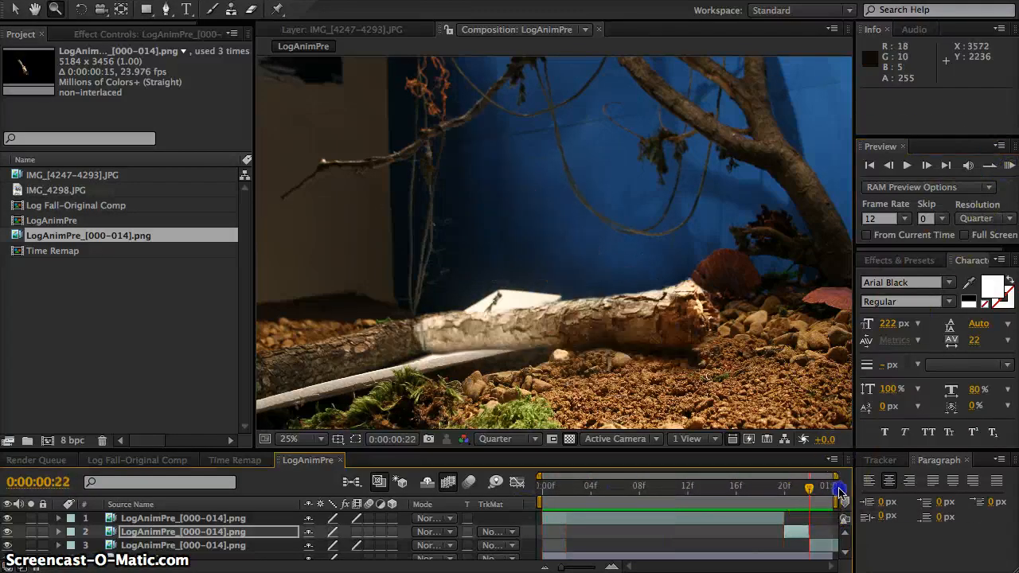
{"action": "left_click", "coordinate": [1008, 165]}
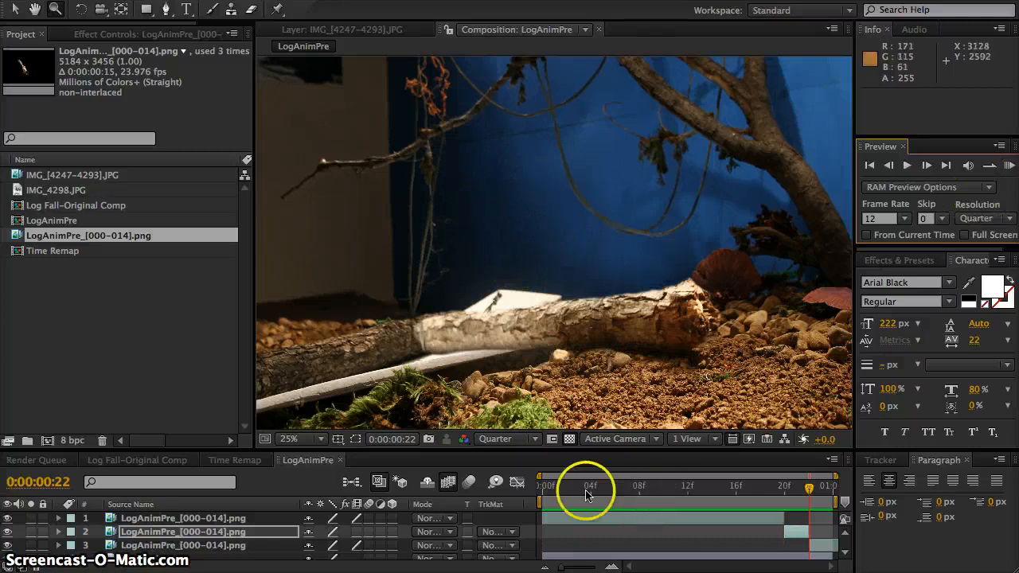
Step: At frame 12, toggle the background layer's visibility in LogAnimPre to compare the isolated log with the full composite
{"action": "left_click_drag", "start_coordinate": [586, 493], "coordinate": [687, 494]}
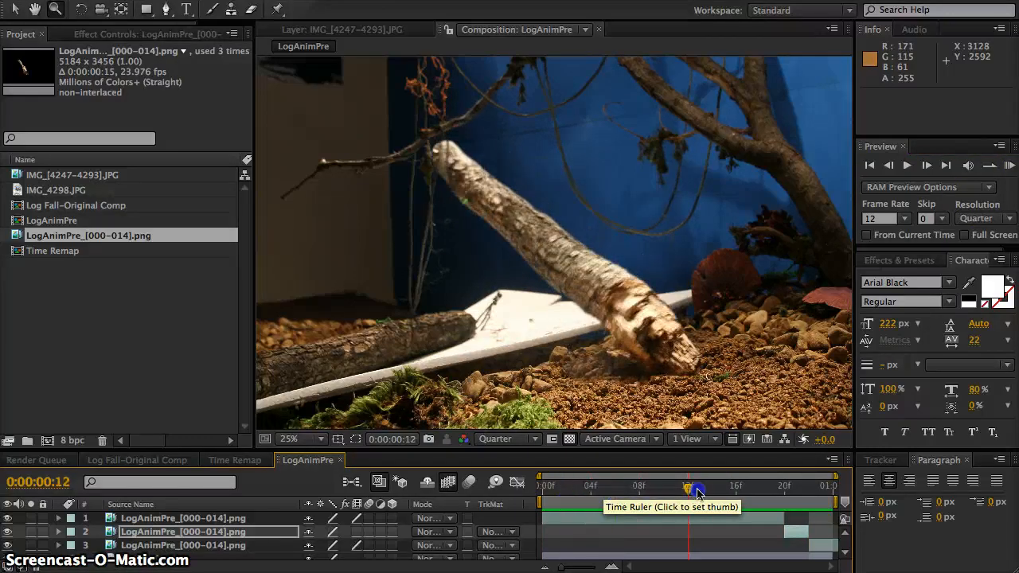
{"action": "left_click", "coordinate": [8, 558]}
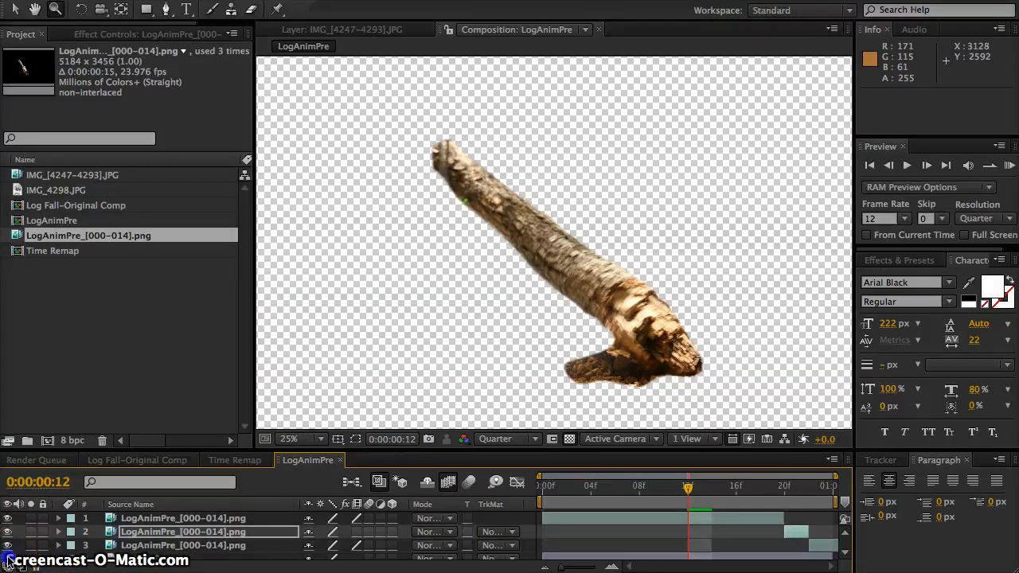
{"action": "left_click", "coordinate": [7, 559]}
{"action": "left_click", "coordinate": [7, 559]}
{"action": "left_click", "coordinate": [8, 559]}
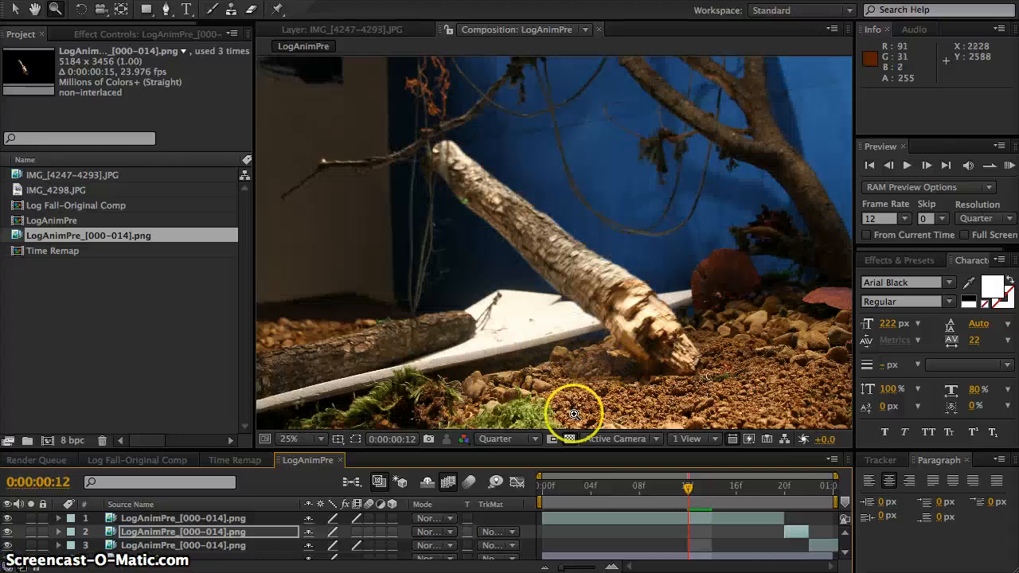
Step: Scrub between the early and middle frames of LogAnimPre, return to the start and replay the RAM preview
{"action": "left_click_drag", "start_coordinate": [685, 484], "coordinate": [578, 493]}
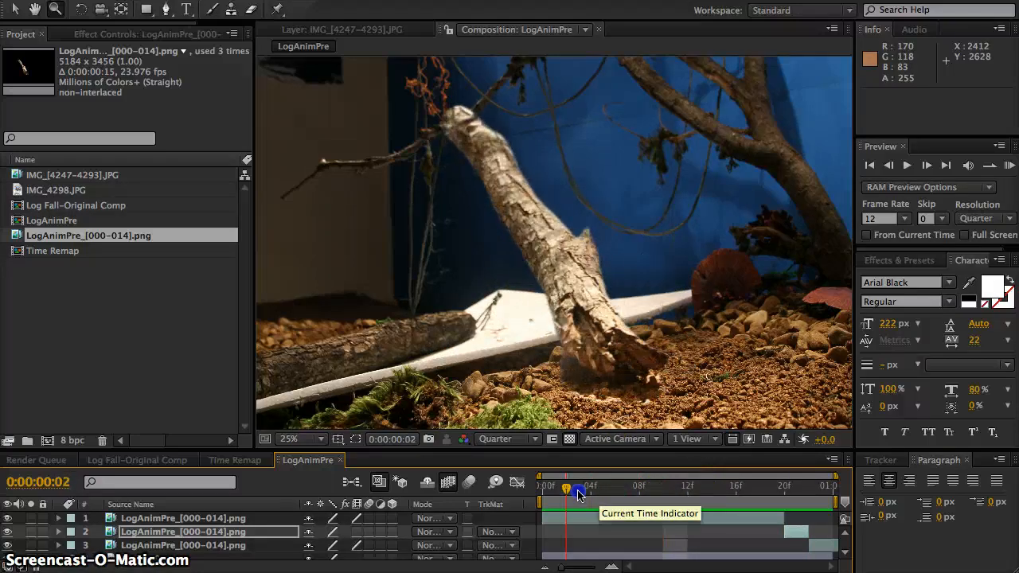
{"action": "left_click_drag", "start_coordinate": [747, 489], "coordinate": [718, 497]}
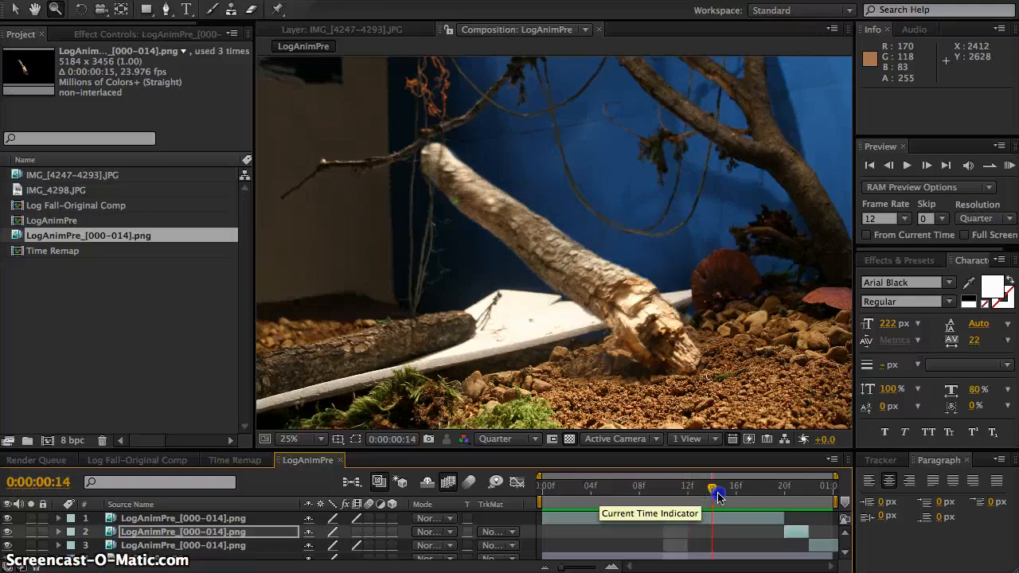
{"action": "left_click_drag", "start_coordinate": [659, 515], "coordinate": [535, 512]}
{"action": "left_click", "coordinate": [1008, 166]}
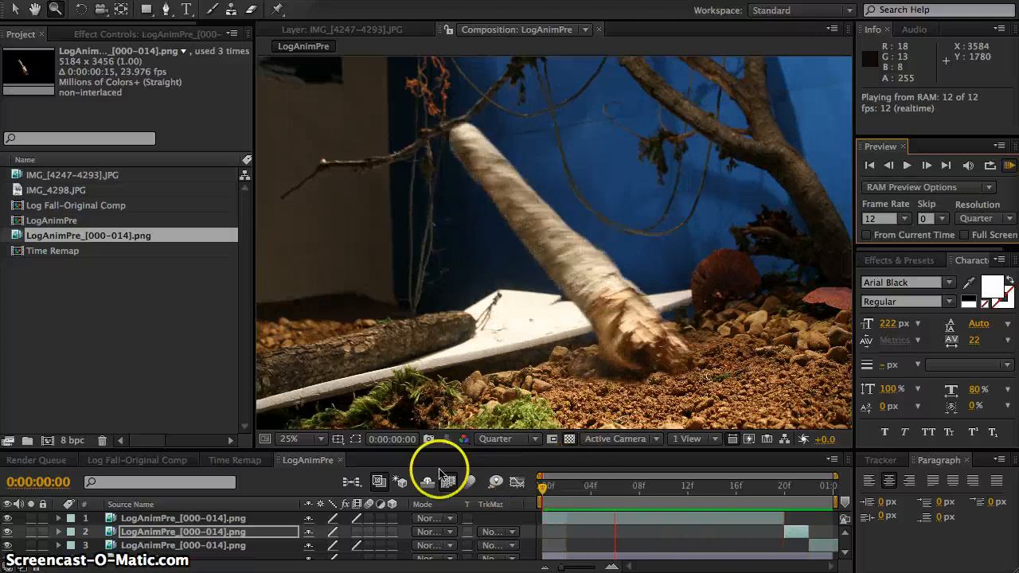
{"action": "left_click", "coordinate": [1008, 165]}
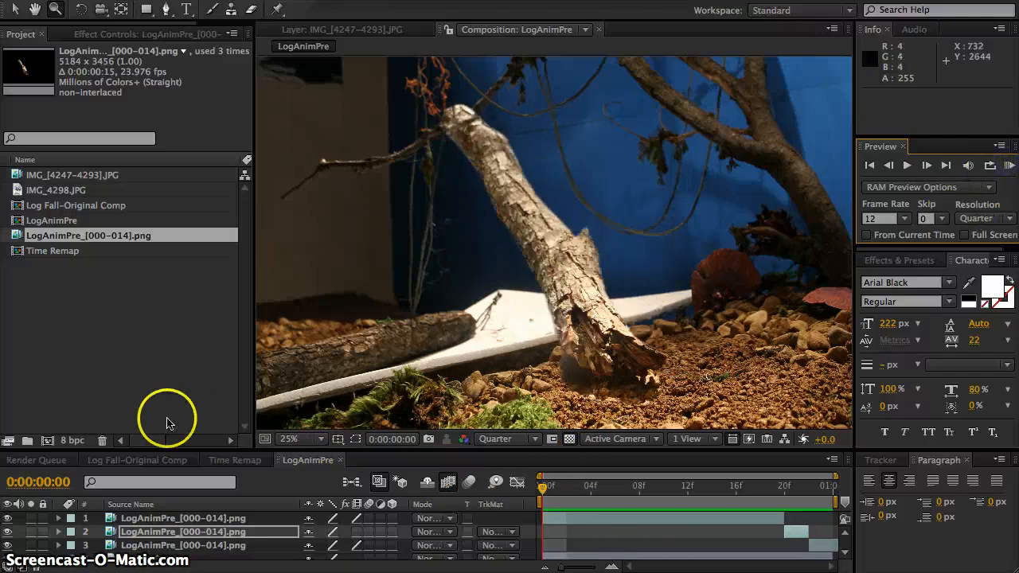
Step: In Log Fall-Original Comp, set Mask 1's mode to None and display the mask path over the full footage
{"action": "left_click", "coordinate": [120, 460]}
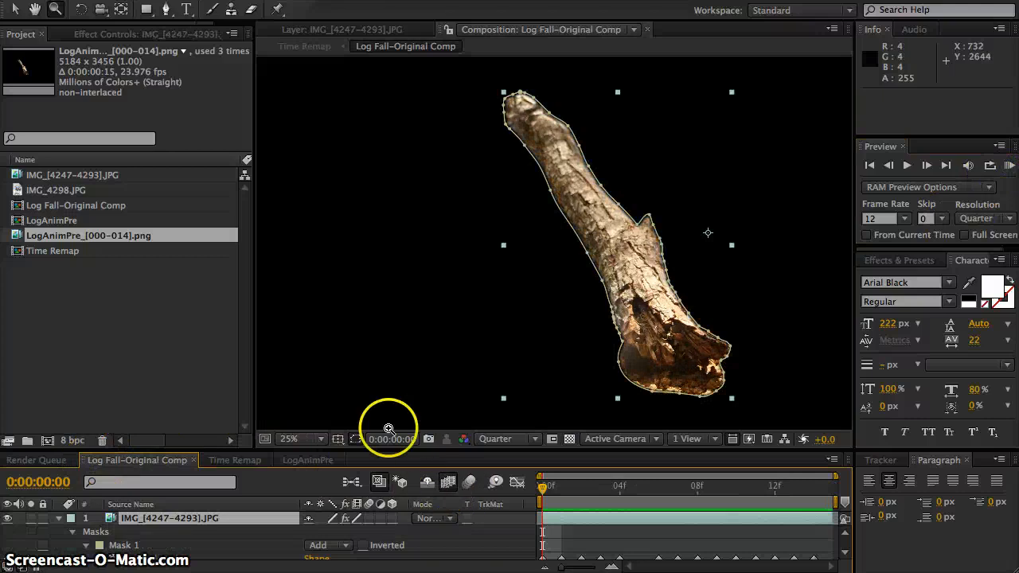
{"action": "left_click", "coordinate": [350, 545]}
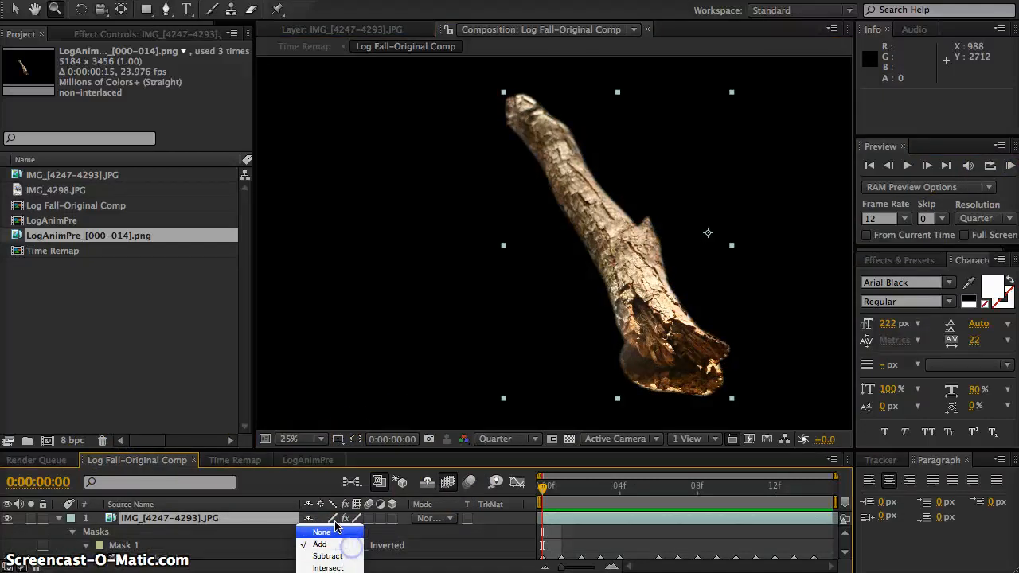
{"action": "left_click", "coordinate": [321, 532]}
{"action": "left_click", "coordinate": [355, 440]}
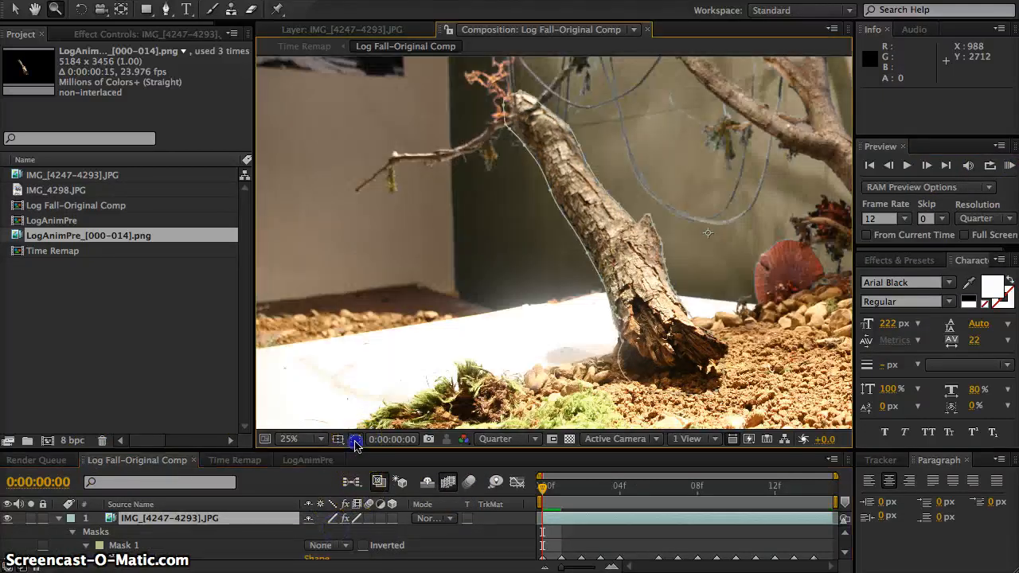
Step: Scrub through the uncropped log footage to examine the mask path across its frames, then return to the LogAnimPre composition
{"action": "left_click_drag", "start_coordinate": [584, 480], "coordinate": [619, 507]}
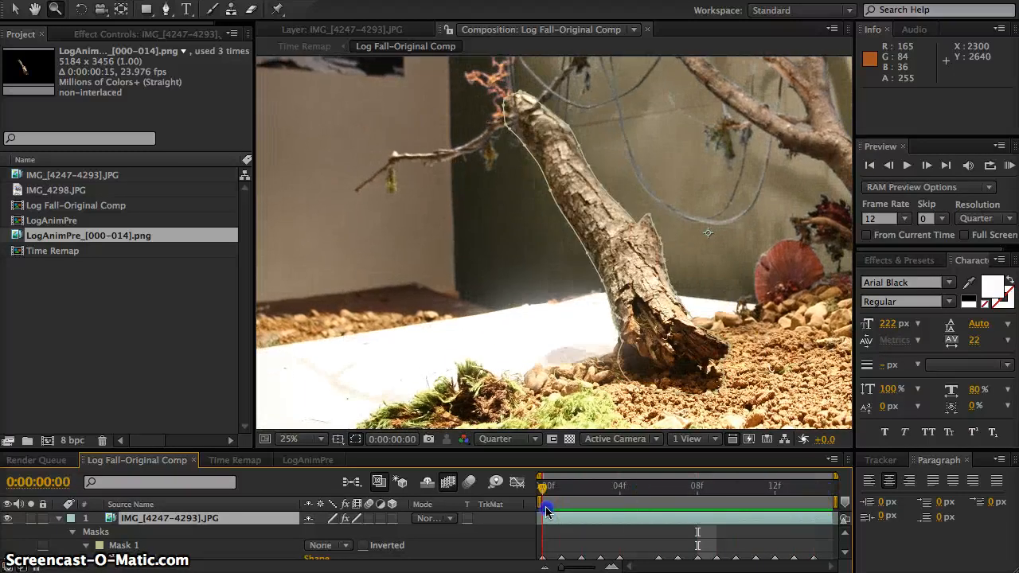
{"action": "left_click_drag", "start_coordinate": [726, 495], "coordinate": [661, 499]}
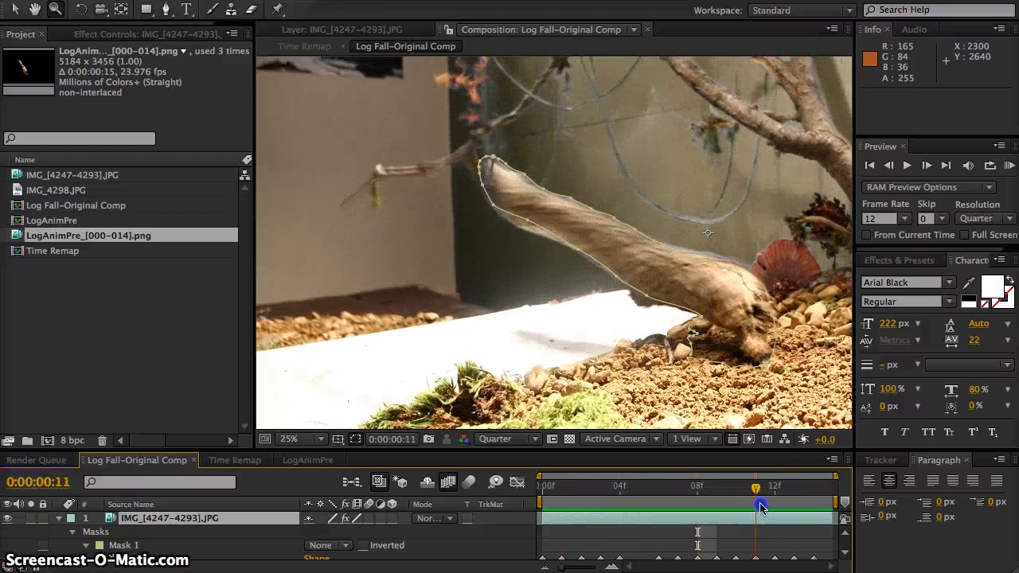
{"action": "left_click_drag", "start_coordinate": [760, 507], "coordinate": [827, 548]}
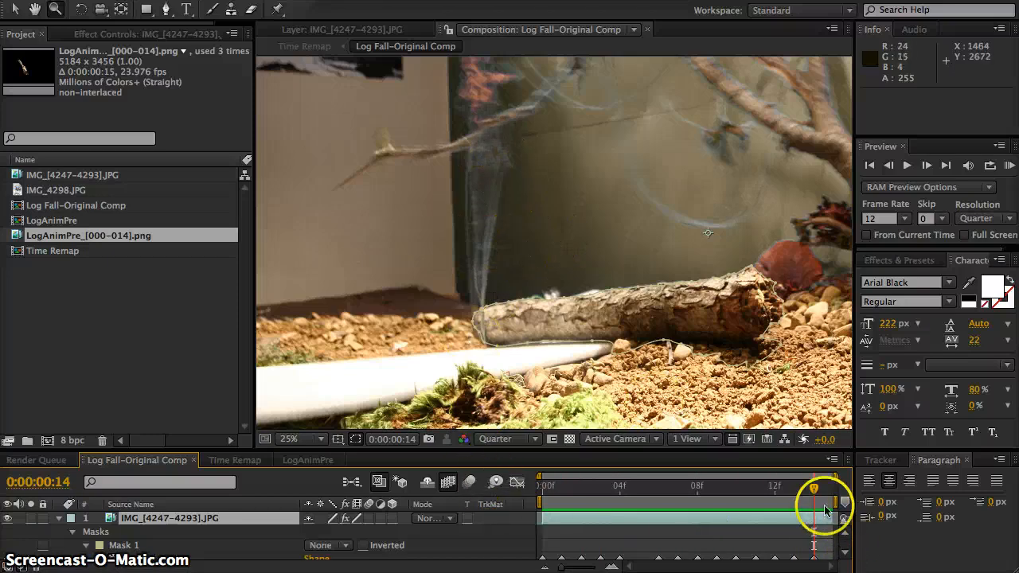
{"action": "left_click_drag", "start_coordinate": [814, 487], "coordinate": [575, 487]}
{"action": "left_click_drag", "start_coordinate": [753, 487], "coordinate": [561, 487]}
{"action": "left_click", "coordinate": [308, 460]}
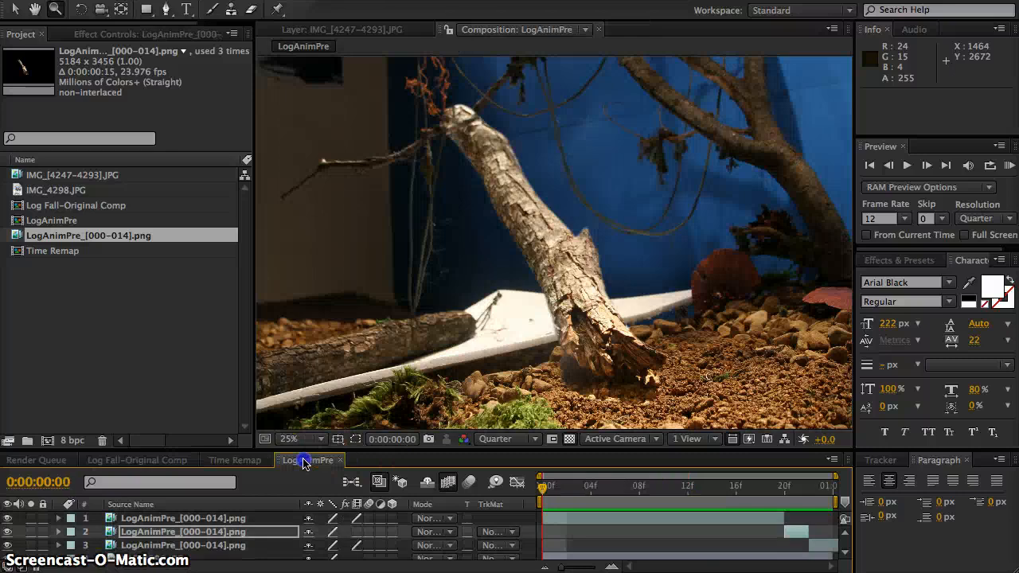
Step: Scrub through the composited log fall in LogAnimPre, return to frame 0 and play its RAM preview
{"action": "left_click_drag", "start_coordinate": [790, 487], "coordinate": [581, 494]}
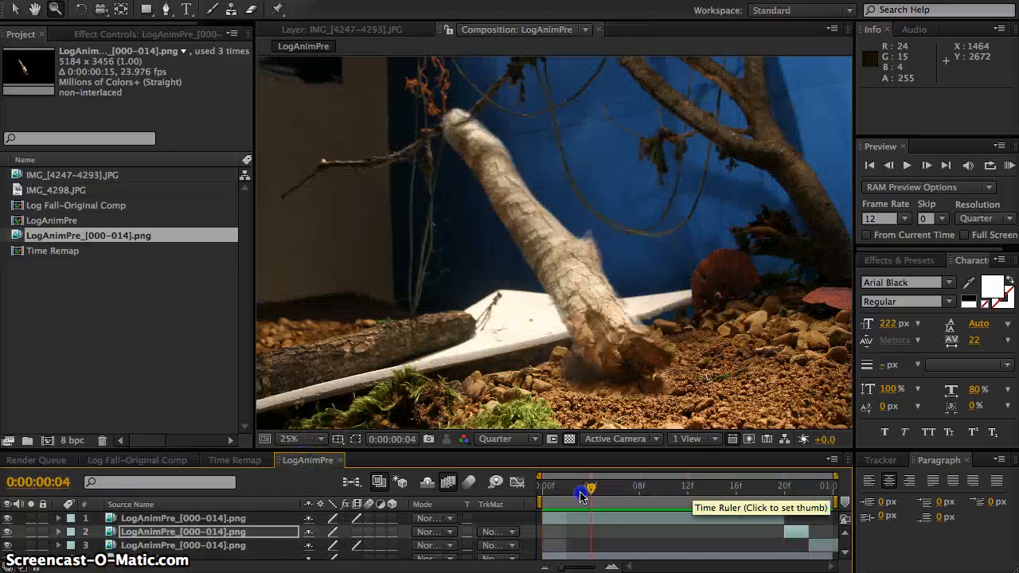
{"action": "left_click_drag", "start_coordinate": [786, 493], "coordinate": [542, 487]}
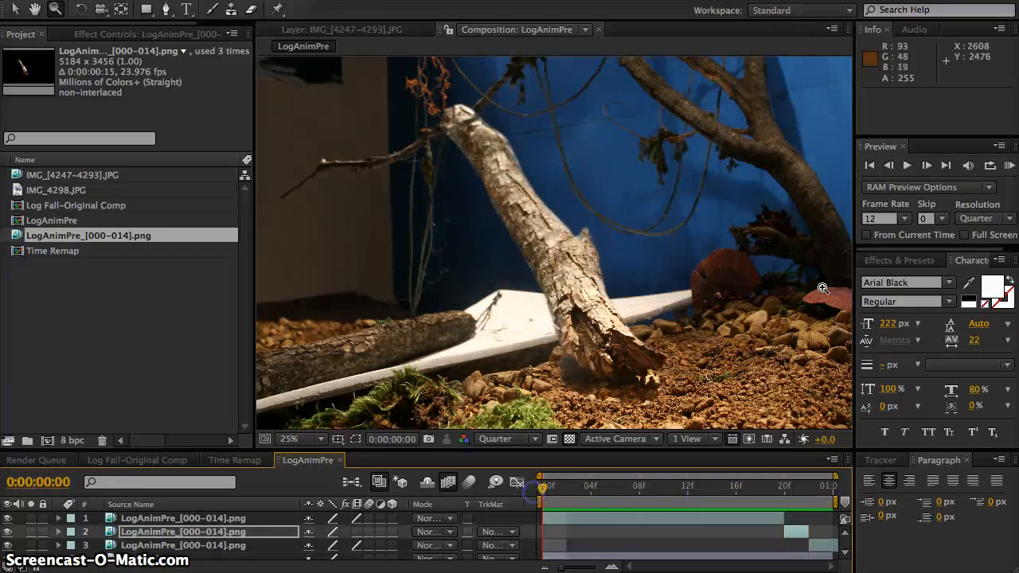
{"action": "left_click", "coordinate": [1007, 165]}
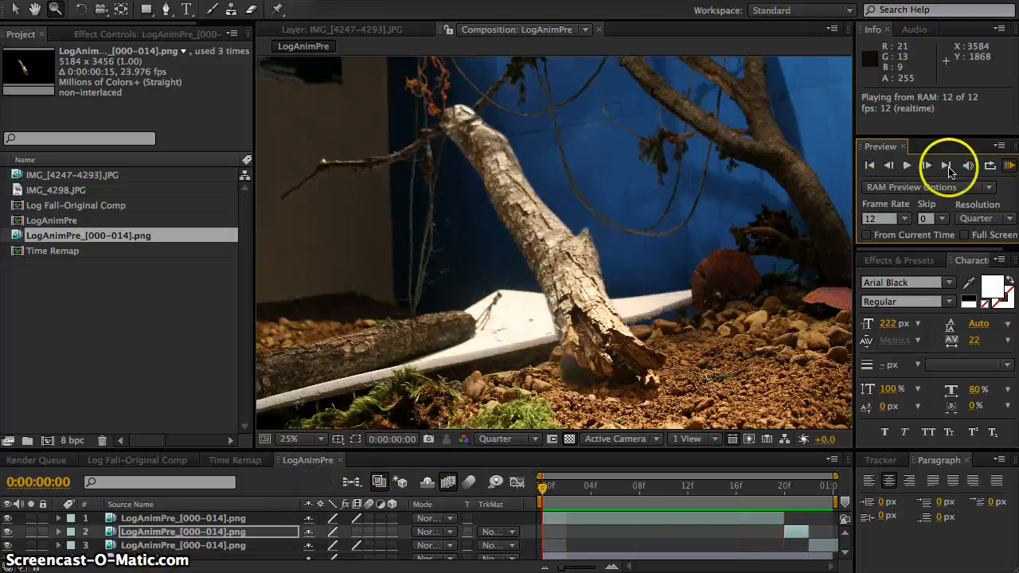
{"action": "left_click", "coordinate": [1007, 165]}
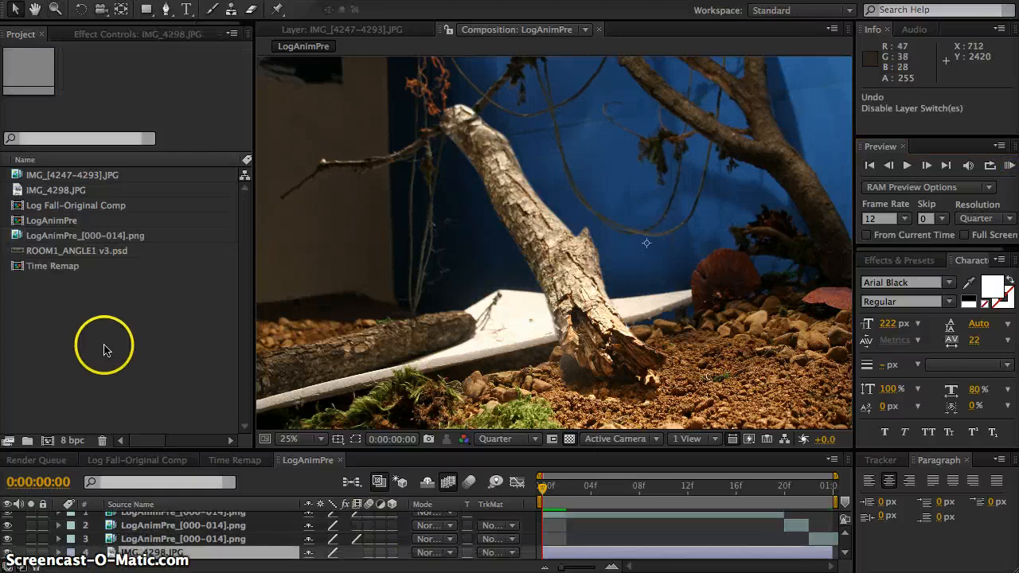
Step: Check the ROOM1_ANGLE1 v3.psd footage in the project and hide the IMG_4298.JPG background layer in LogAnimPre
{"action": "left_click", "coordinate": [54, 253]}
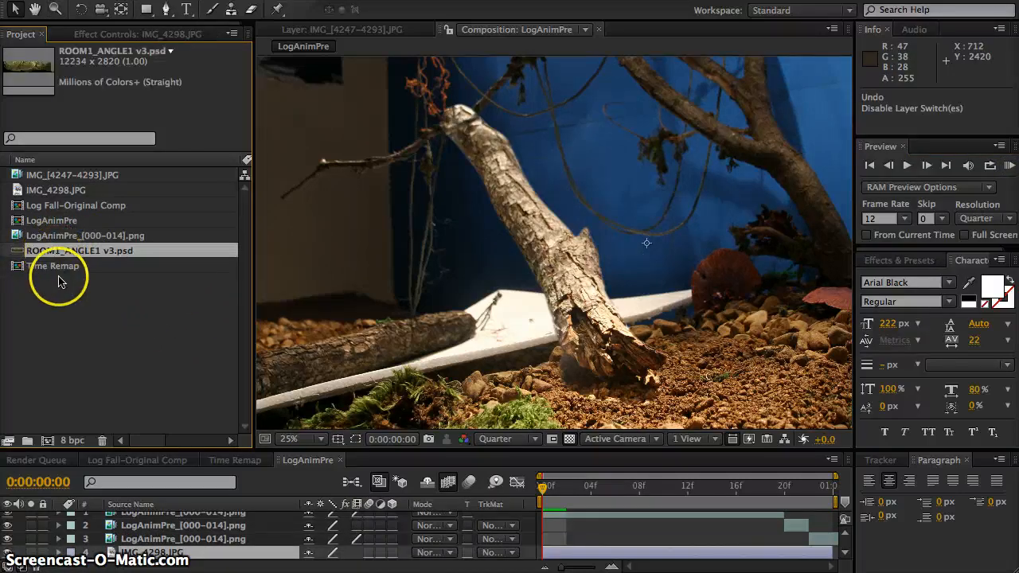
{"action": "left_click", "coordinate": [86, 347]}
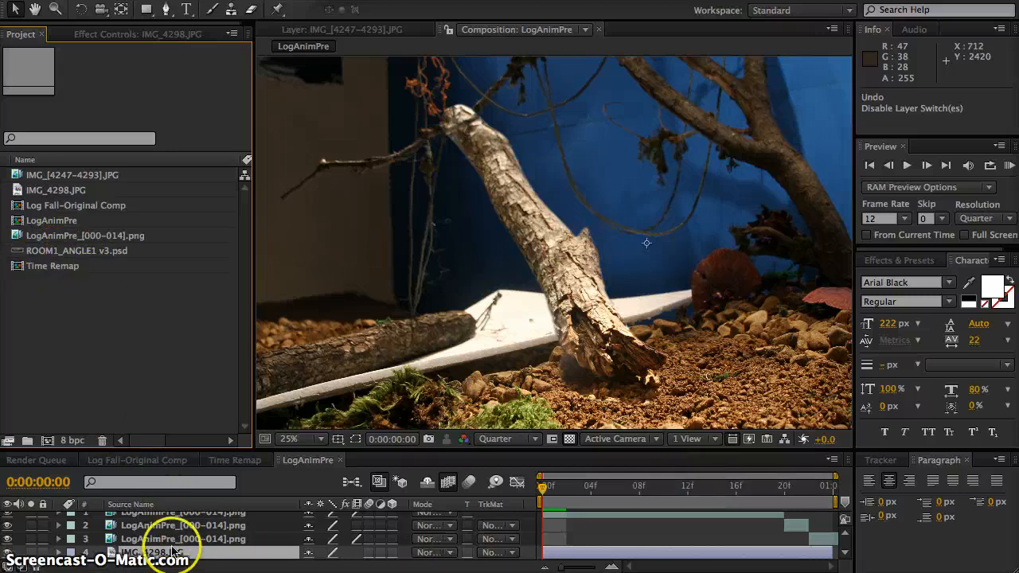
{"action": "left_click", "coordinate": [8, 552]}
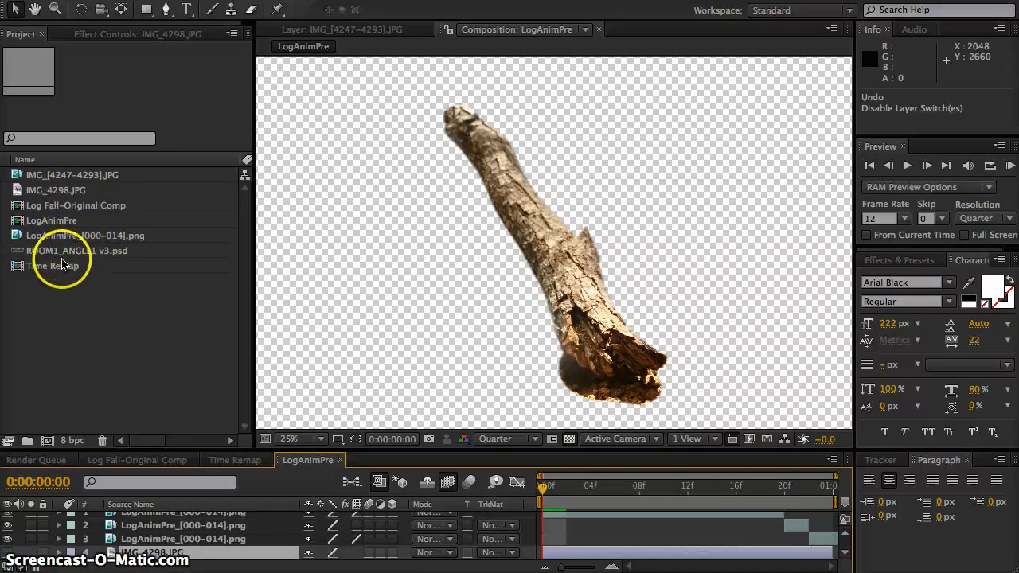
Step: Create a new composition from LogAnimPre and name it LogAnim MockUp
{"action": "left_click", "coordinate": [49, 225]}
{"action": "left_click_drag", "start_coordinate": [50, 225], "coordinate": [47, 440]}
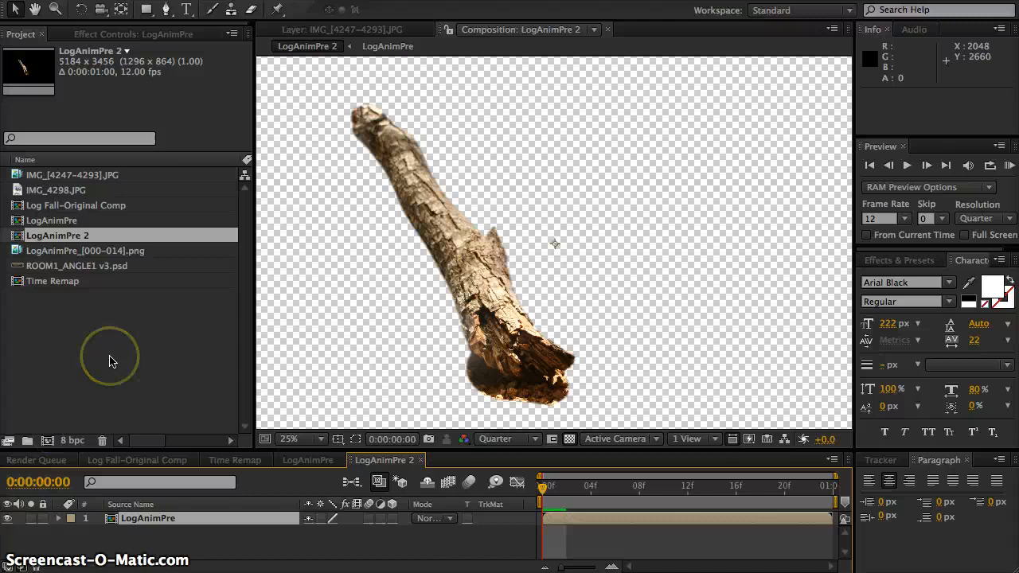
{"action": "key", "text": "ctrl+k"}
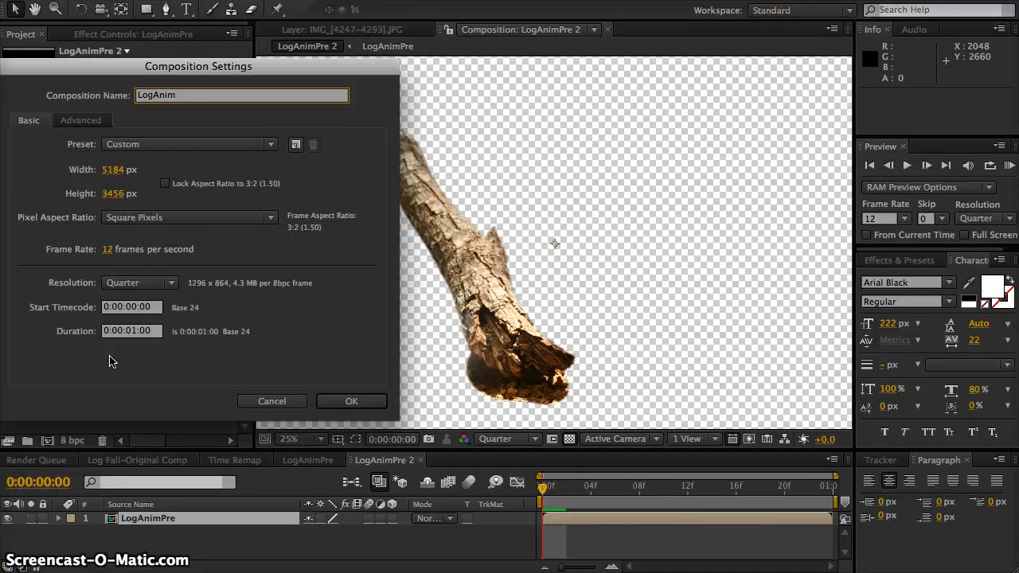
{"action": "key", "text": "Return"}
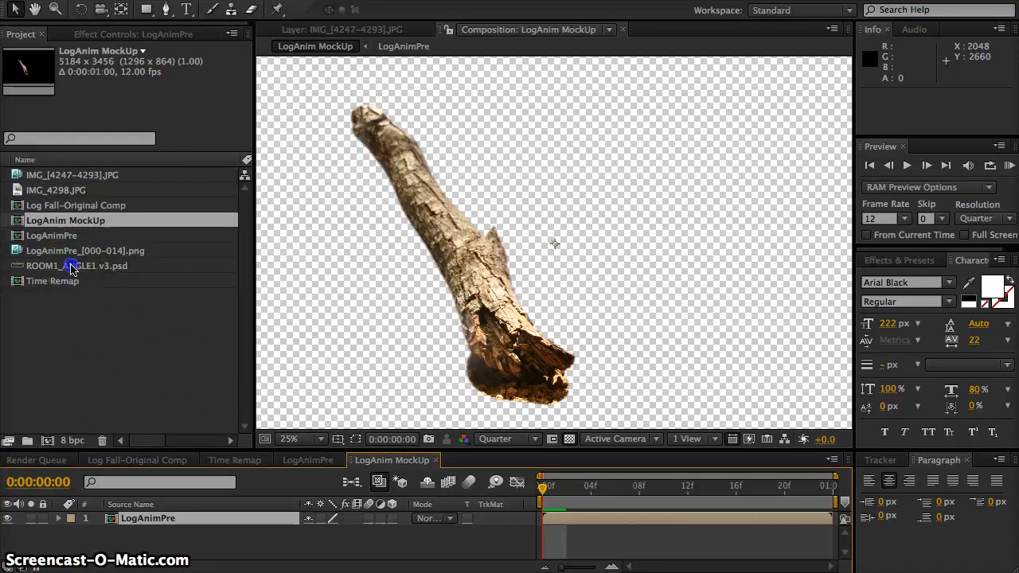
Step: Add ROOM1_ANGLE1 v3.psd beneath the LogAnimPre layer and shift it to position about -324, 2104
{"action": "left_click_drag", "start_coordinate": [70, 269], "coordinate": [372, 326]}
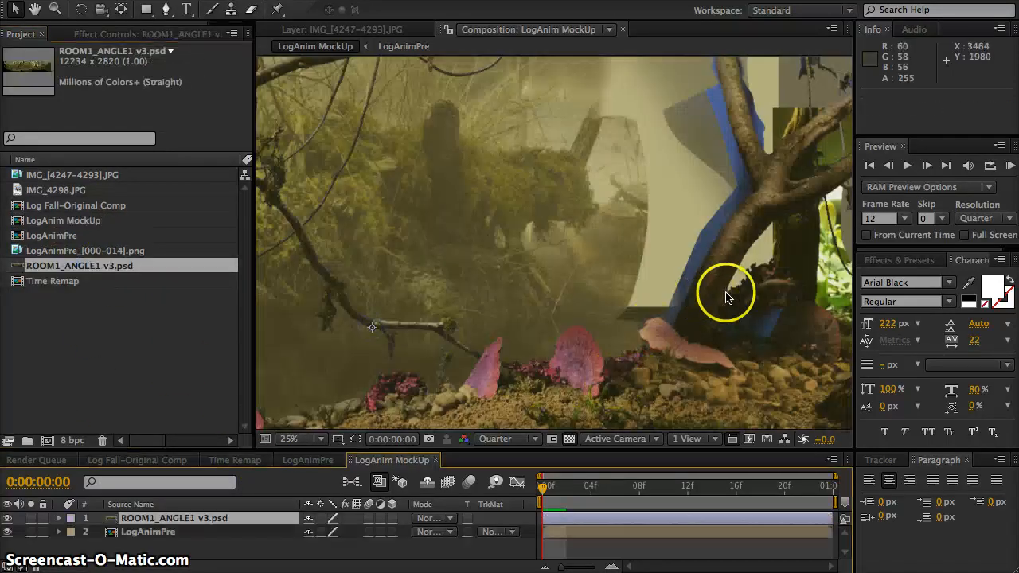
{"action": "left_click_drag", "start_coordinate": [171, 518], "coordinate": [166, 540]}
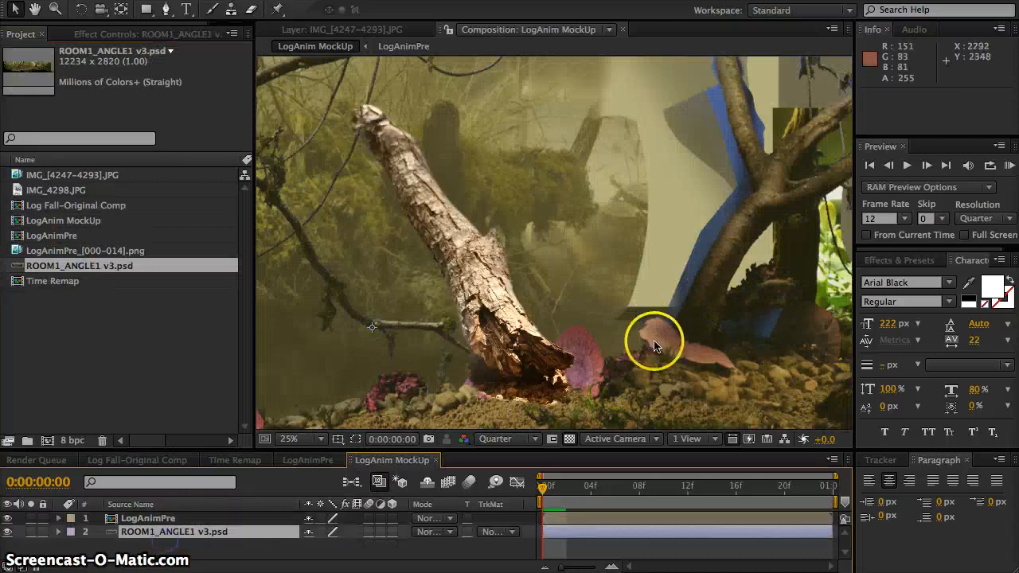
{"action": "key", "text": "z"}
{"action": "left_click", "coordinate": [649, 313], "text": "alt"}
{"action": "key", "text": "space"}
{"action": "left_click_drag", "start_coordinate": [578, 310], "coordinate": [498, 341]}
{"action": "key", "text": "v"}
{"action": "key", "text": "z"}
{"action": "left_click", "coordinate": [484, 241]}
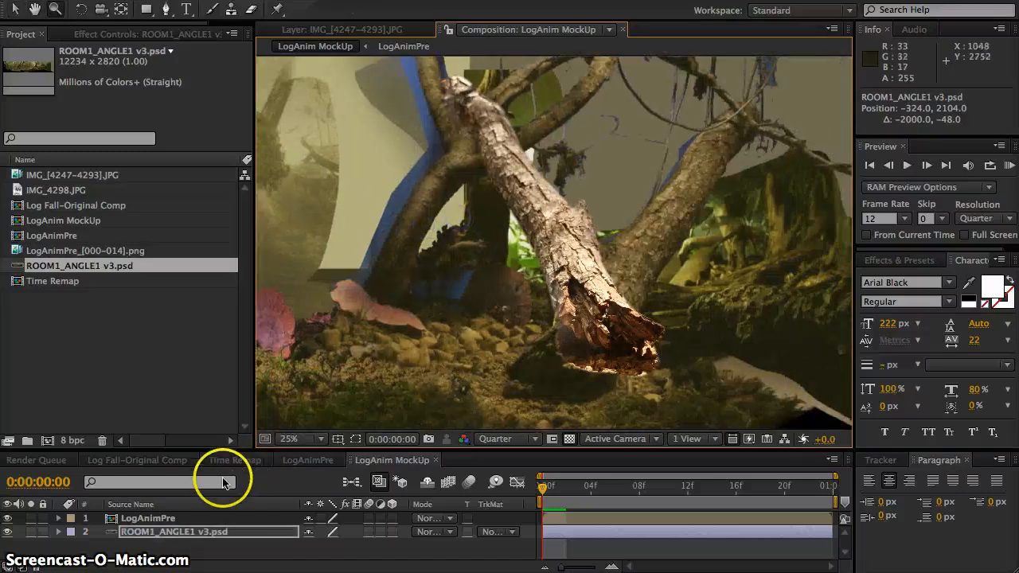
Step: Flip the LogAnimPre layer horizontally by unlinking its Scale and setting it to -100, 100%
{"action": "left_click", "coordinate": [167, 519]}
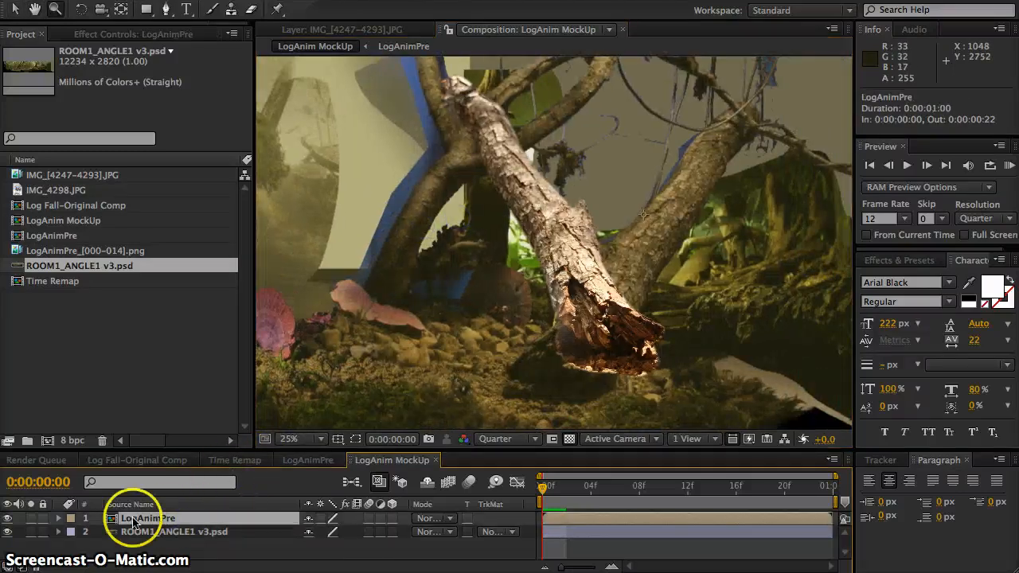
{"action": "left_click", "coordinate": [58, 518]}
{"action": "left_click", "coordinate": [72, 532]}
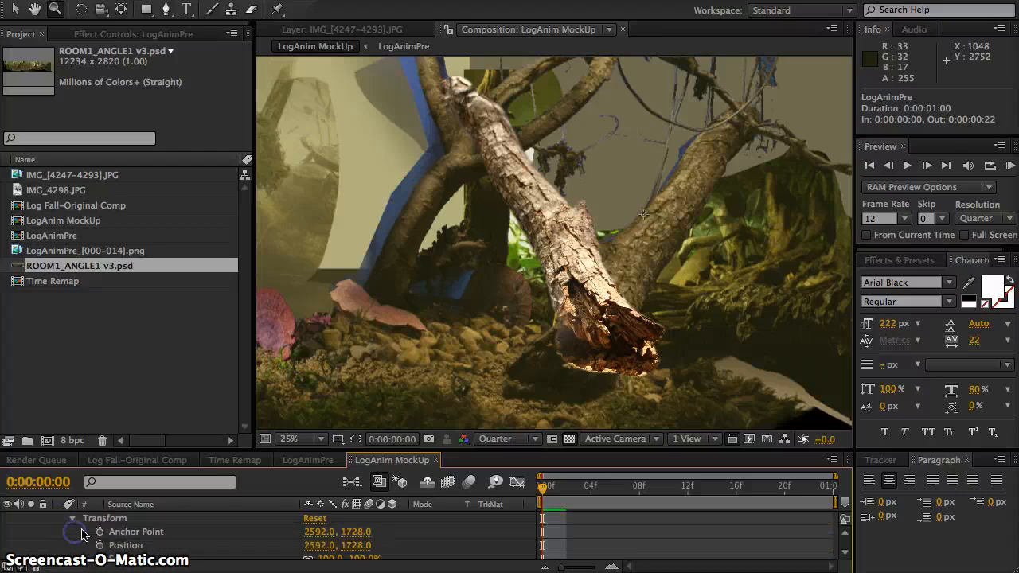
{"action": "scroll", "coordinate": [95, 534], "scroll_direction": "down", "scroll_amount": 1}
{"action": "scroll", "coordinate": [211, 547], "scroll_direction": "down", "scroll_amount": 1}
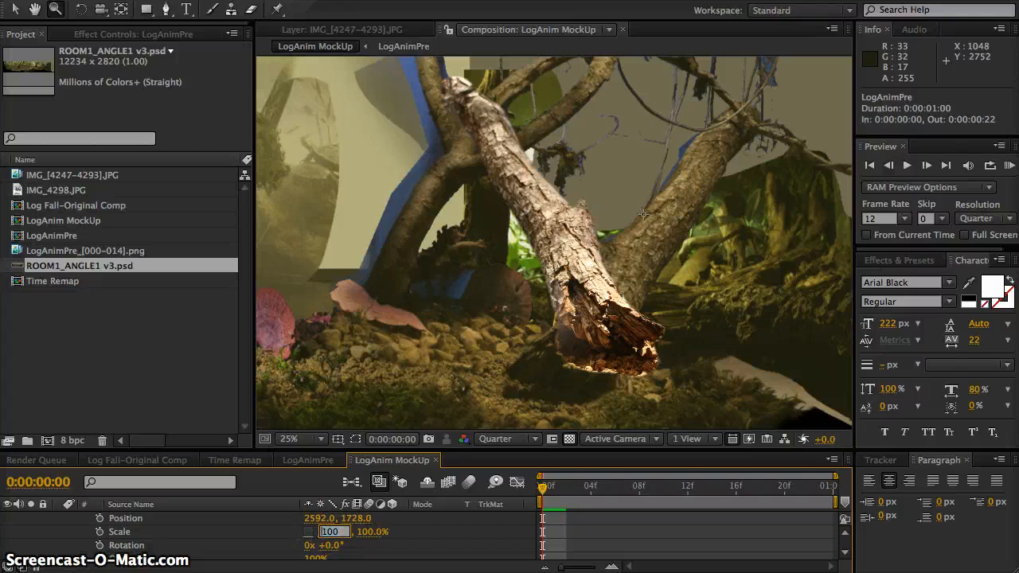
{"action": "key", "text": "Return"}
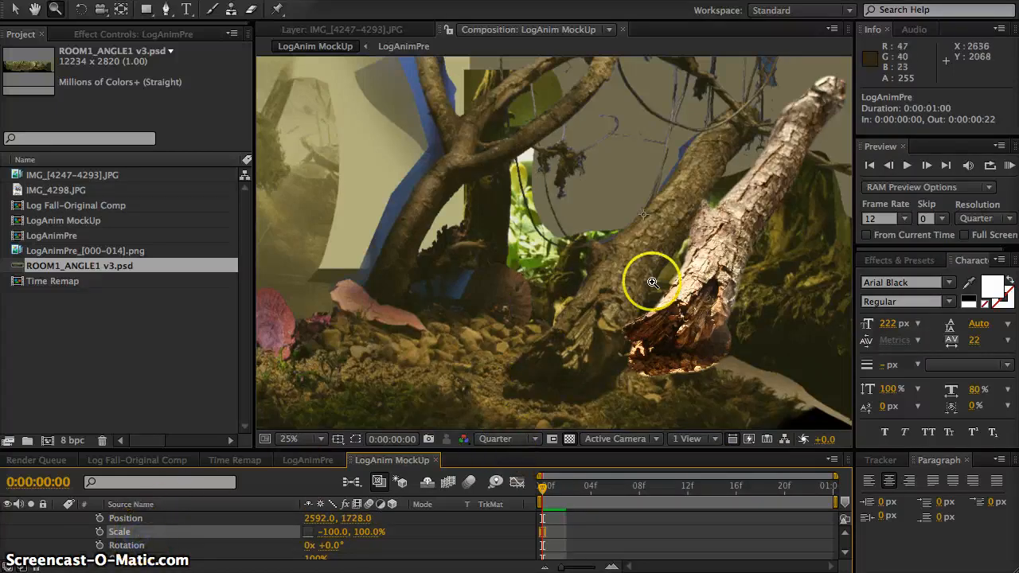
Step: Move the flipped log over the leaning tree trunk in the background, at position about 2016, 1920
{"action": "left_click_drag", "start_coordinate": [740, 283], "coordinate": [628, 317]}
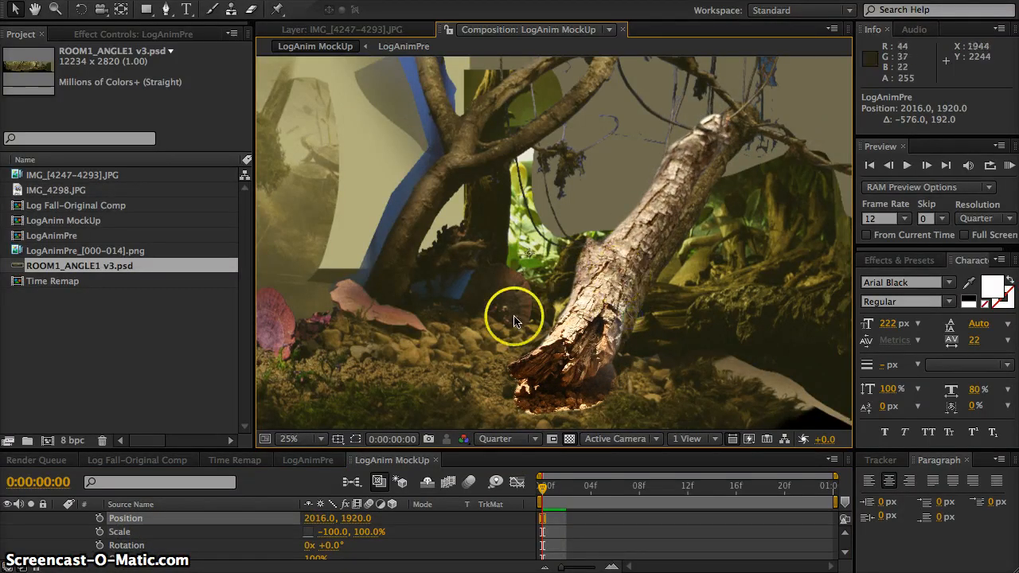
{"action": "key", "text": "z"}
{"action": "left_click", "coordinate": [488, 288], "text": "alt"}
{"action": "key", "text": "space"}
{"action": "left_click_drag", "start_coordinate": [607, 243], "coordinate": [504, 263]}
{"action": "left_click", "coordinate": [547, 250]}
{"action": "key", "text": "space"}
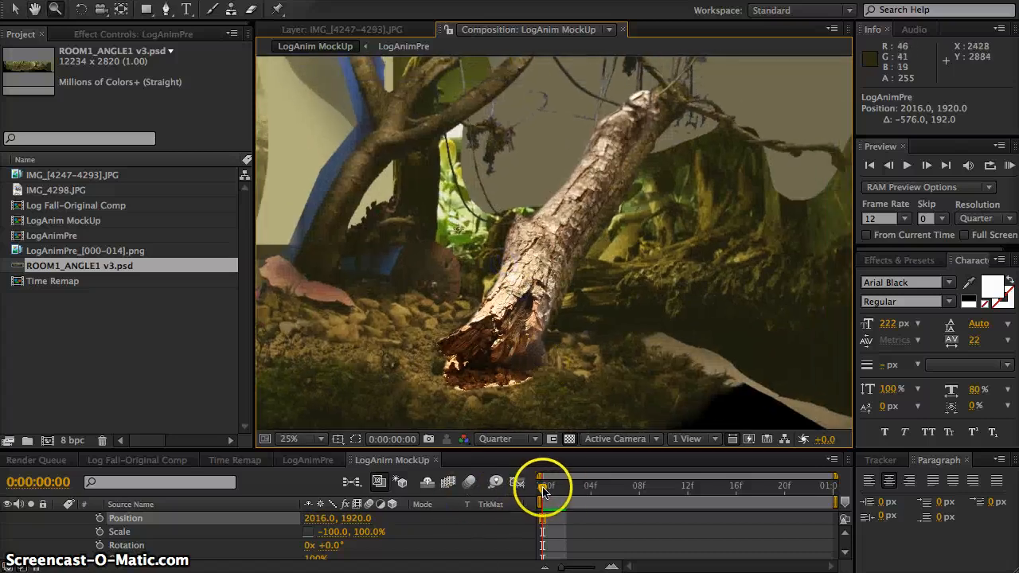
Step: Scrub the fall, add Position and Rotation keyframes to the LogAnimPre layer at frame 20, and advance to frame 22
{"action": "left_click_drag", "start_coordinate": [542, 491], "coordinate": [804, 515]}
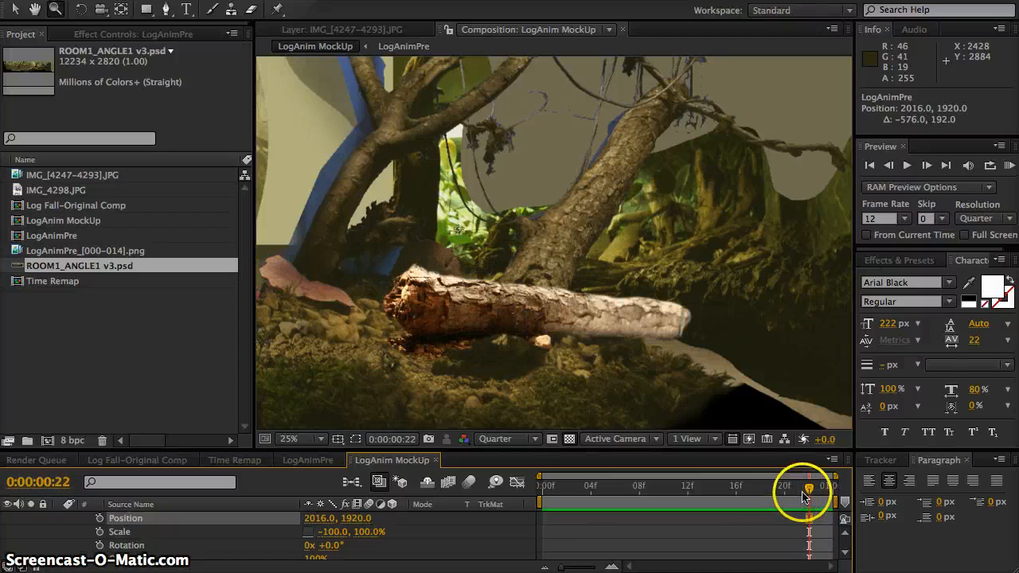
{"action": "left_click_drag", "start_coordinate": [792, 497], "coordinate": [766, 499]}
{"action": "left_click", "coordinate": [780, 498]}
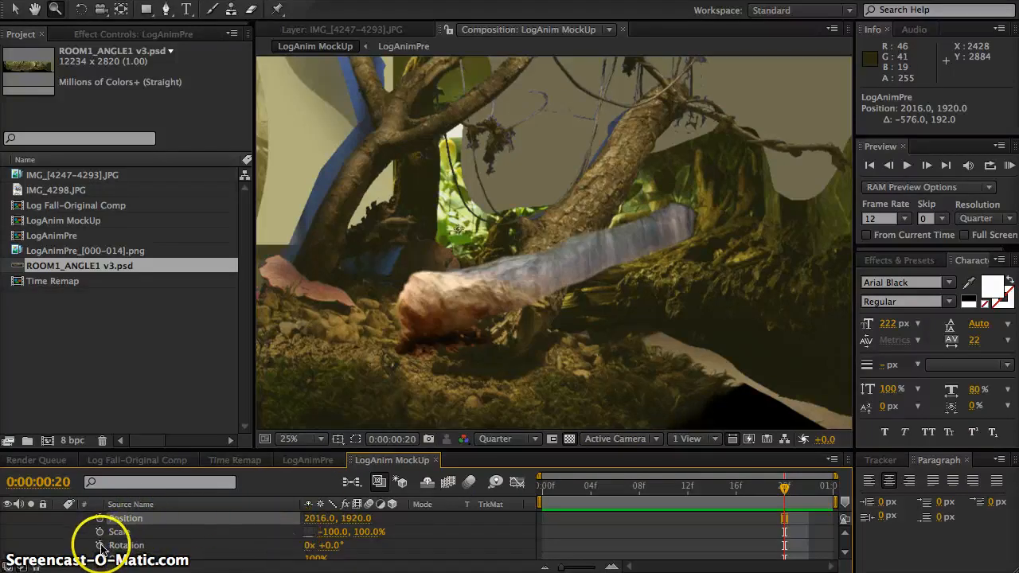
{"action": "scroll", "coordinate": [112, 517], "scroll_direction": "up", "scroll_amount": 2}
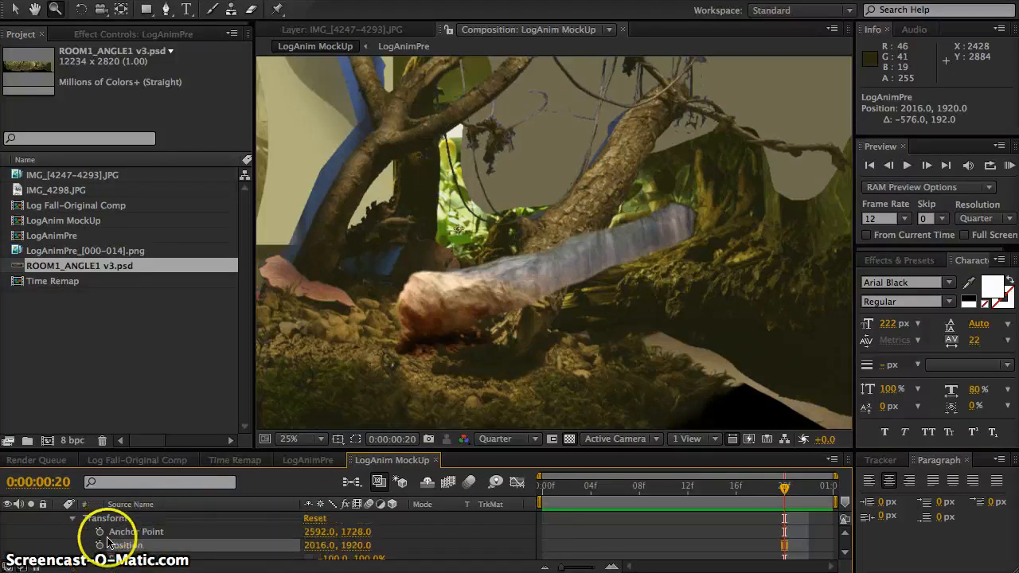
{"action": "left_click", "coordinate": [102, 545]}
{"action": "scroll", "coordinate": [102, 545], "scroll_direction": "down", "scroll_amount": 2}
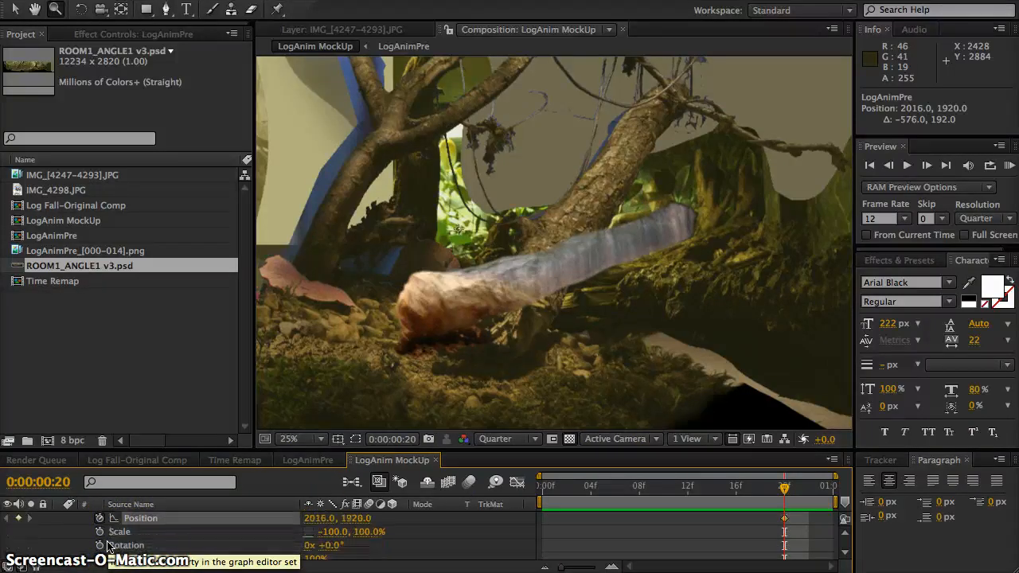
{"action": "left_click", "coordinate": [100, 545]}
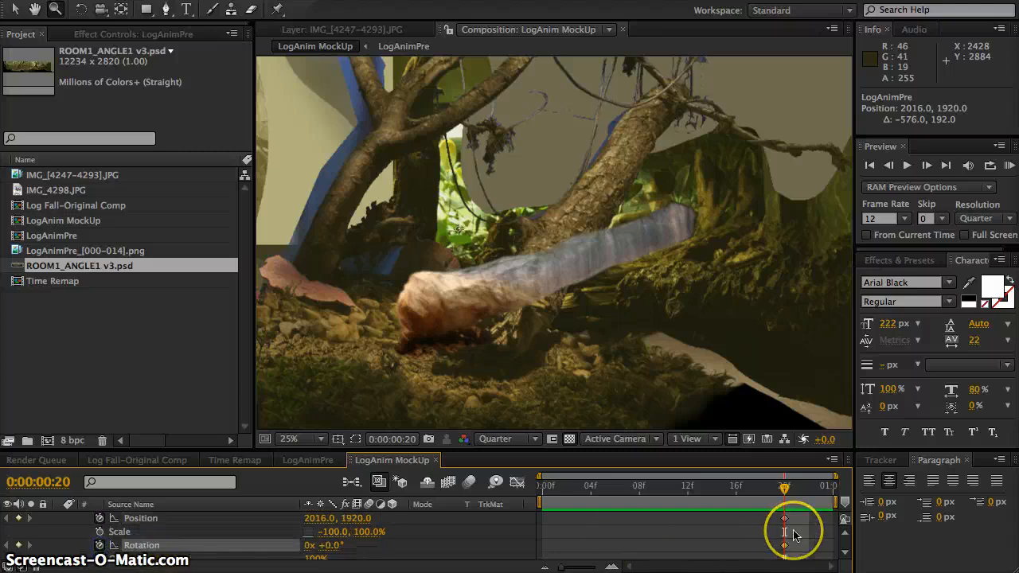
{"action": "key", "text": "Page_Down"}
{"action": "key", "text": "Page_Down"}
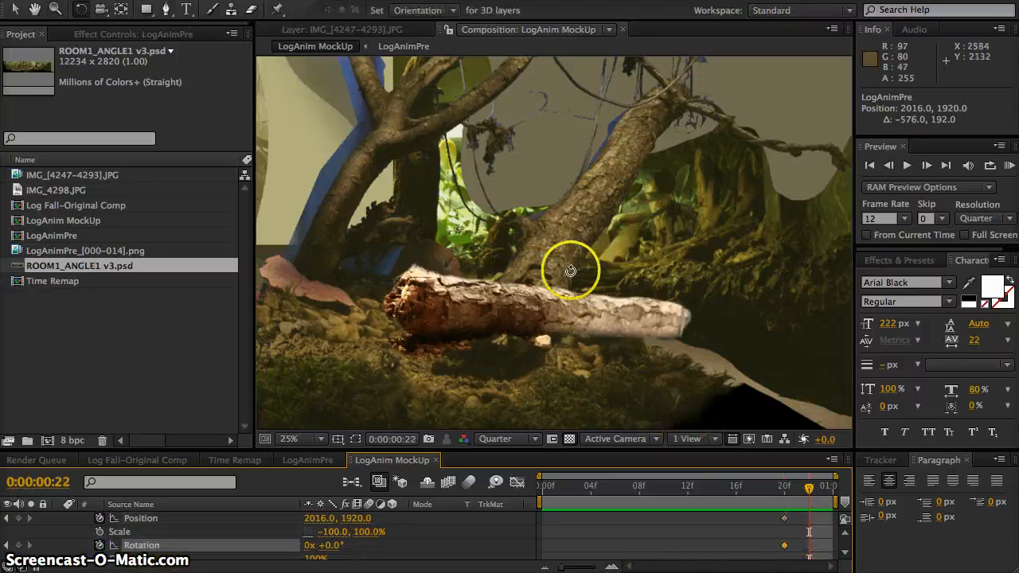
Step: Try rotating the fallen log around its current anchor point at frame 22, and undo the rotation
{"action": "key", "text": "w"}
{"action": "left_click_drag", "start_coordinate": [671, 289], "coordinate": [656, 258]}
{"action": "key", "text": "ctrl+z"}
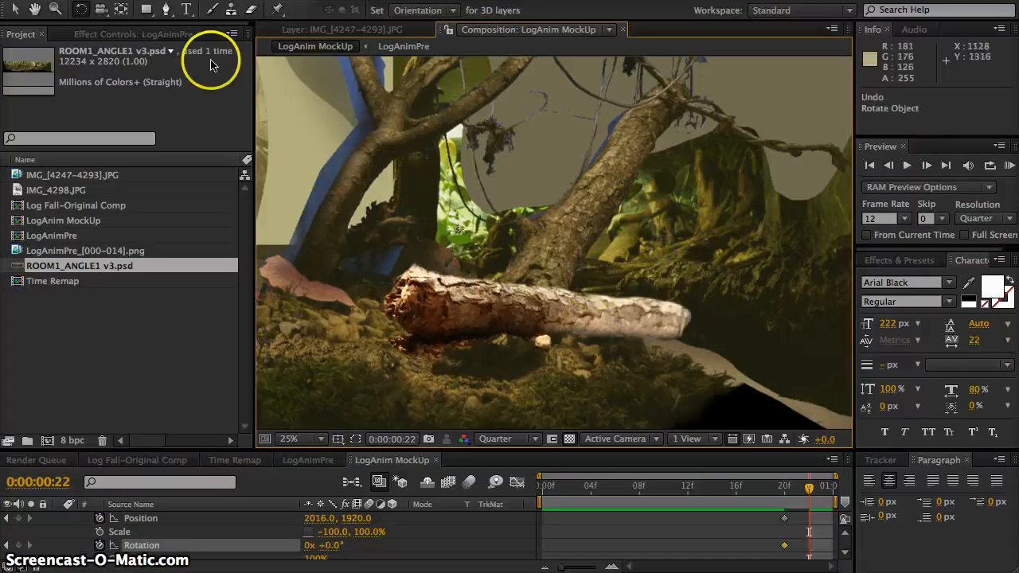
Step: At frame 22, move the LogAnimPre layer's anchor point to the log's broken end with Pan Behind, at about 1744, 2472
{"action": "left_click", "coordinate": [121, 9]}
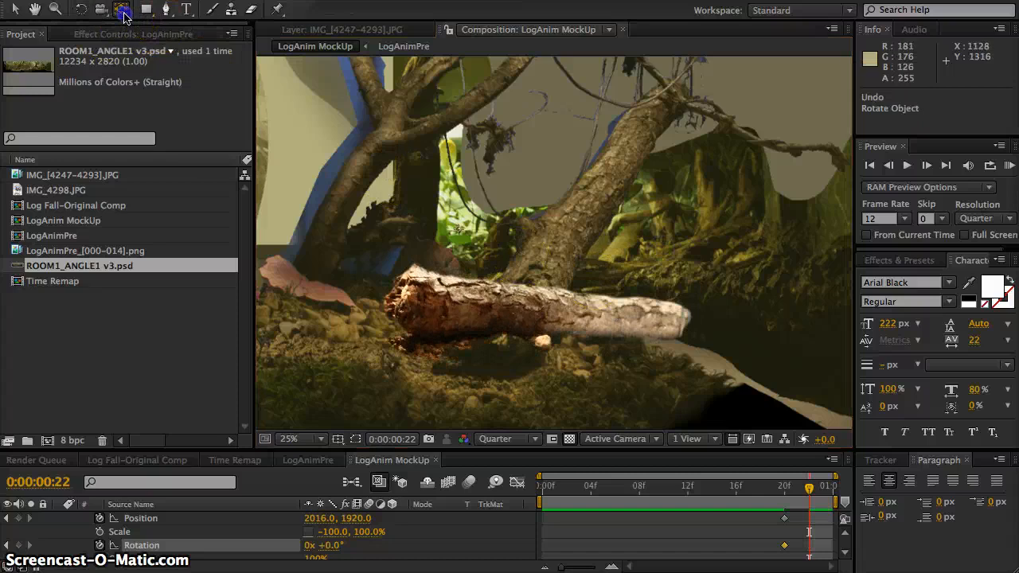
{"action": "key", "text": "z"}
{"action": "left_click", "coordinate": [500, 245], "text": "alt"}
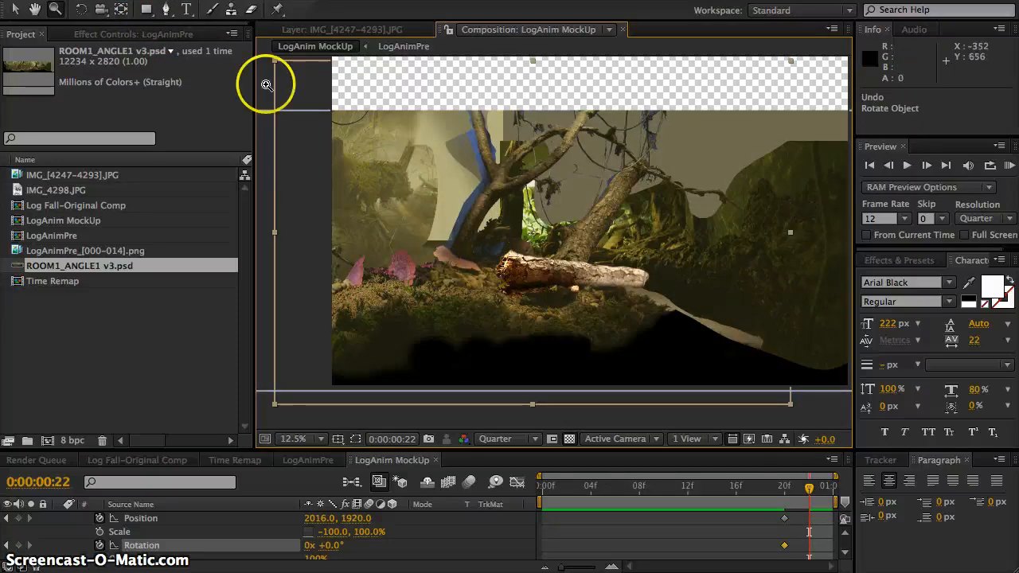
{"action": "left_click", "coordinate": [121, 10]}
{"action": "scroll", "coordinate": [557, 193], "scroll_direction": "left", "scroll_amount": 8}
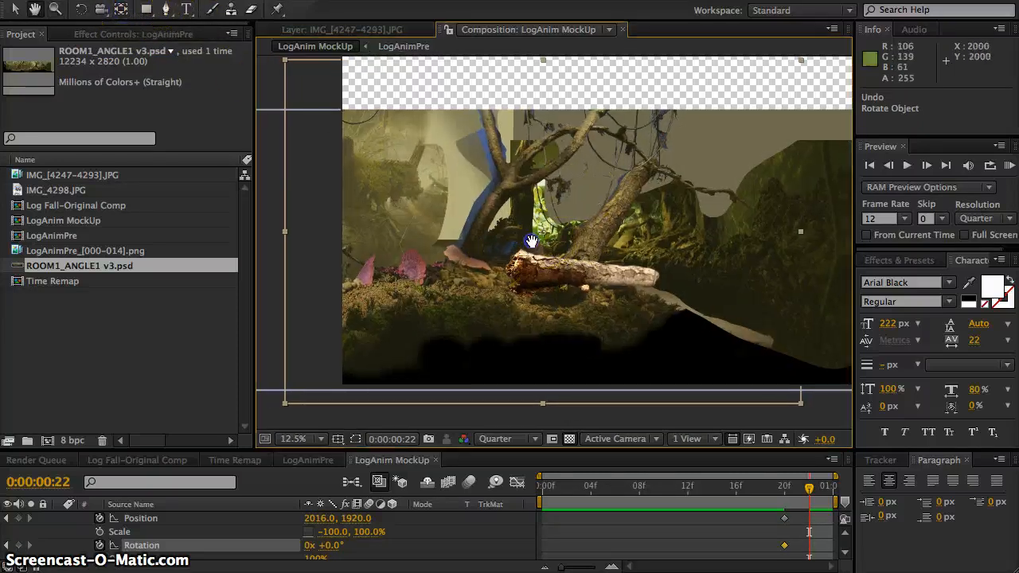
{"action": "scroll", "coordinate": [567, 265], "scroll_direction": "right", "scroll_amount": 9}
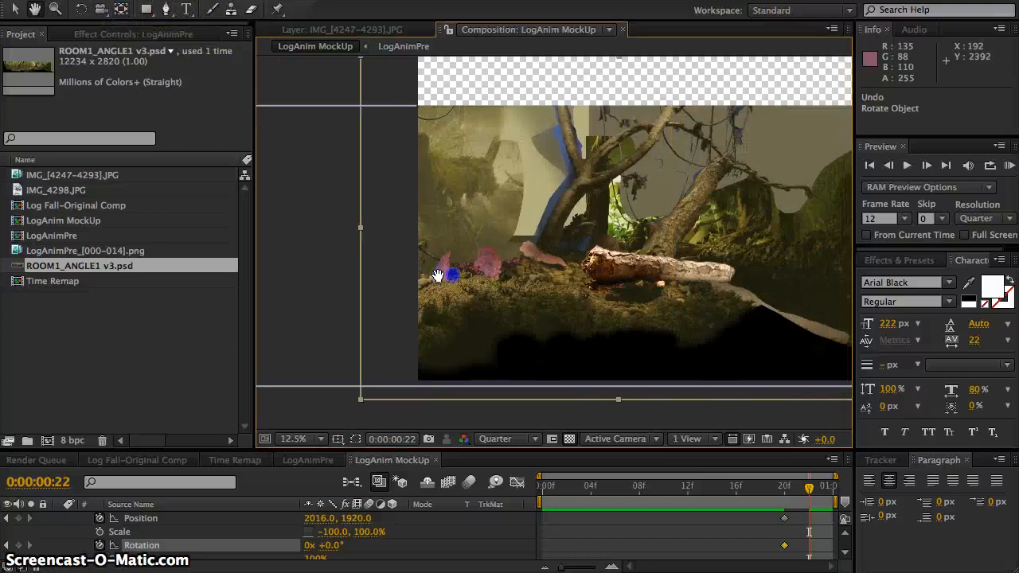
{"action": "scroll", "coordinate": [567, 265], "scroll_direction": "up", "scroll_amount": 2}
{"action": "key", "text": "space"}
{"action": "left_click_drag", "start_coordinate": [527, 326], "coordinate": [590, 301]}
{"action": "left_click_drag", "start_coordinate": [551, 237], "coordinate": [530, 283]}
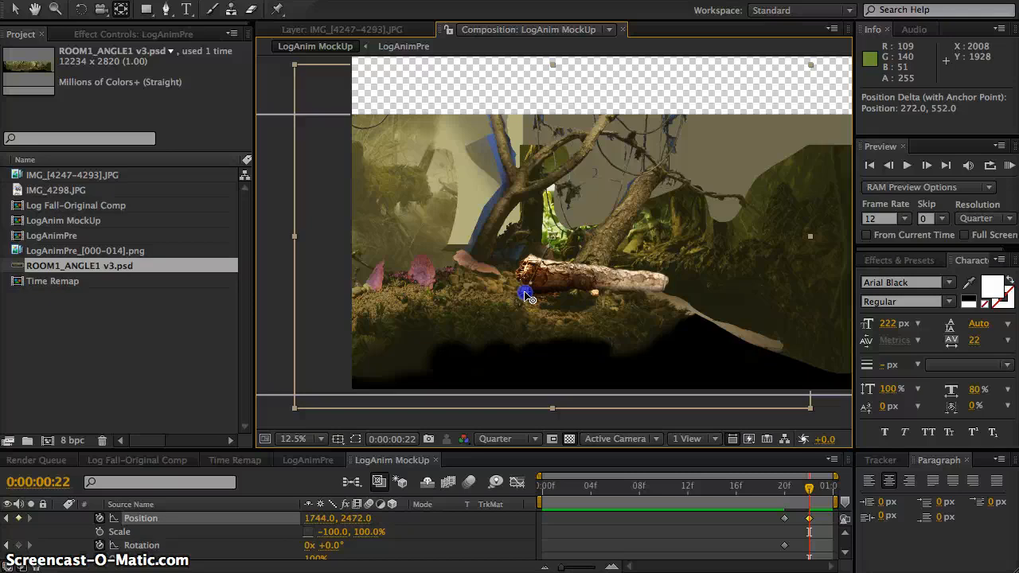
Step: At the frame 20 keyframe, try moving the anchor point to about 1736, 2480 with Pan Behind, compare both keyframes and undo it
{"action": "key", "text": "j"}
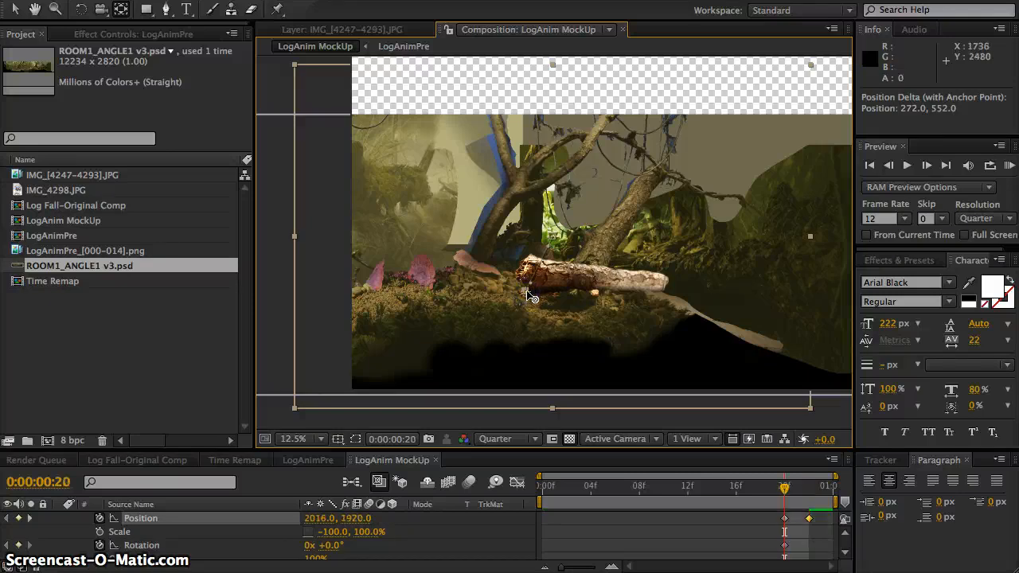
{"action": "left_click_drag", "start_coordinate": [552, 237], "coordinate": [544, 253]}
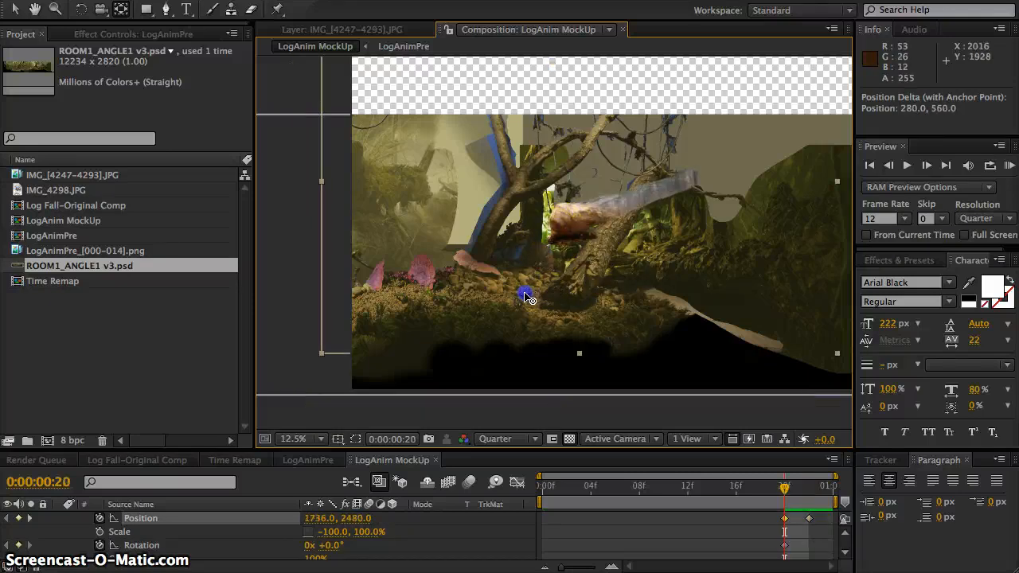
{"action": "key", "text": "k"}
{"action": "key", "text": "j"}
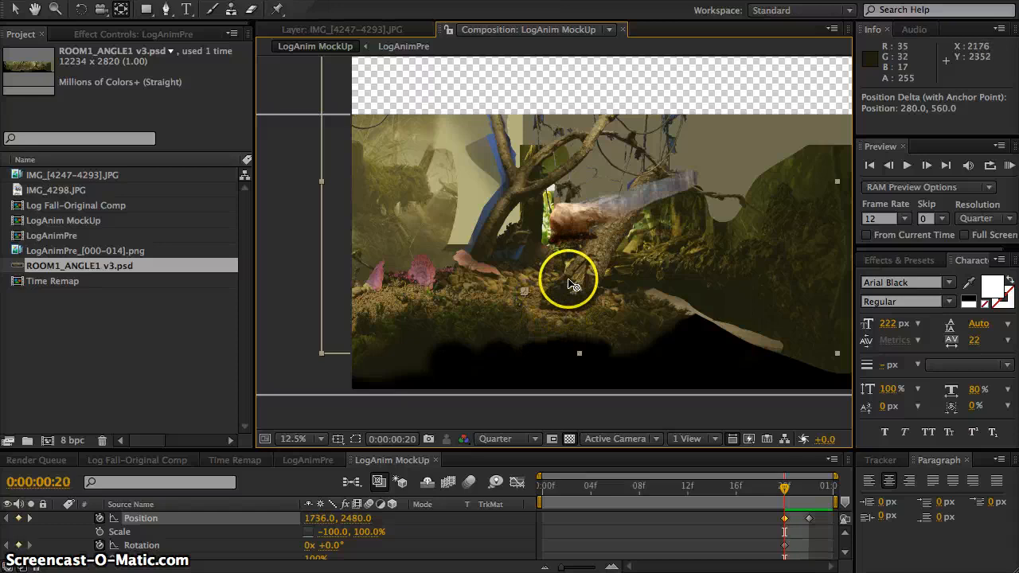
{"action": "key", "text": "k"}
{"action": "key", "text": "super+z"}
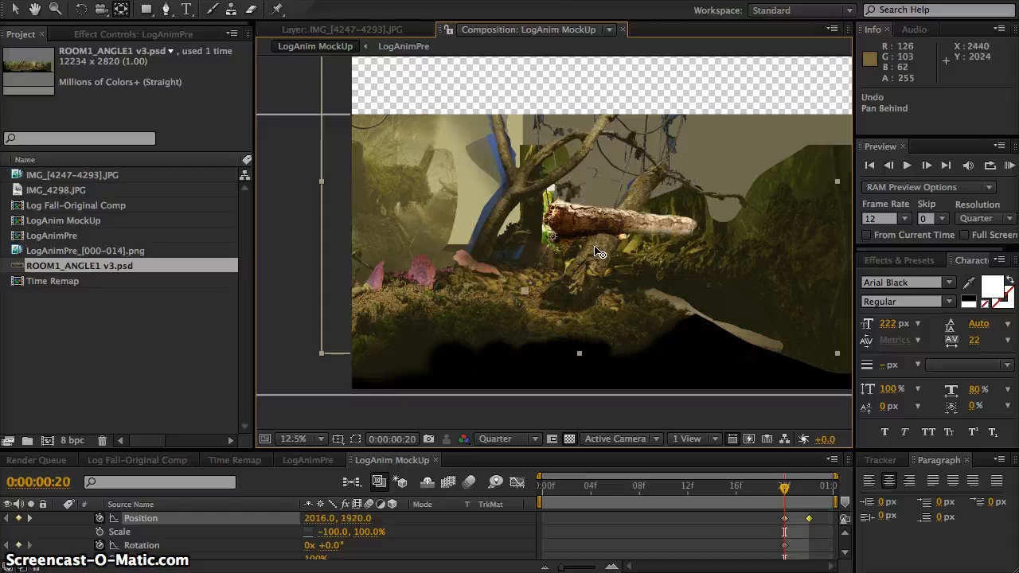
Step: Undo the earlier anchor moves and keyframes, and use Pan Behind at frame 20 to move LogAnimPre's anchor to the log's broken end, about 1816, 2456
{"action": "key", "text": "super+z"}
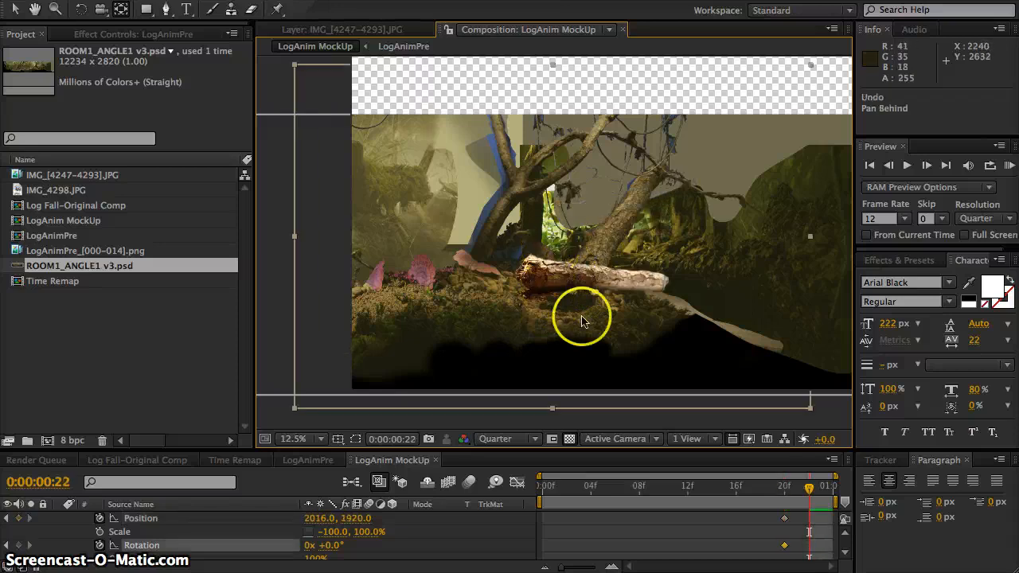
{"action": "key", "text": "super+z"}
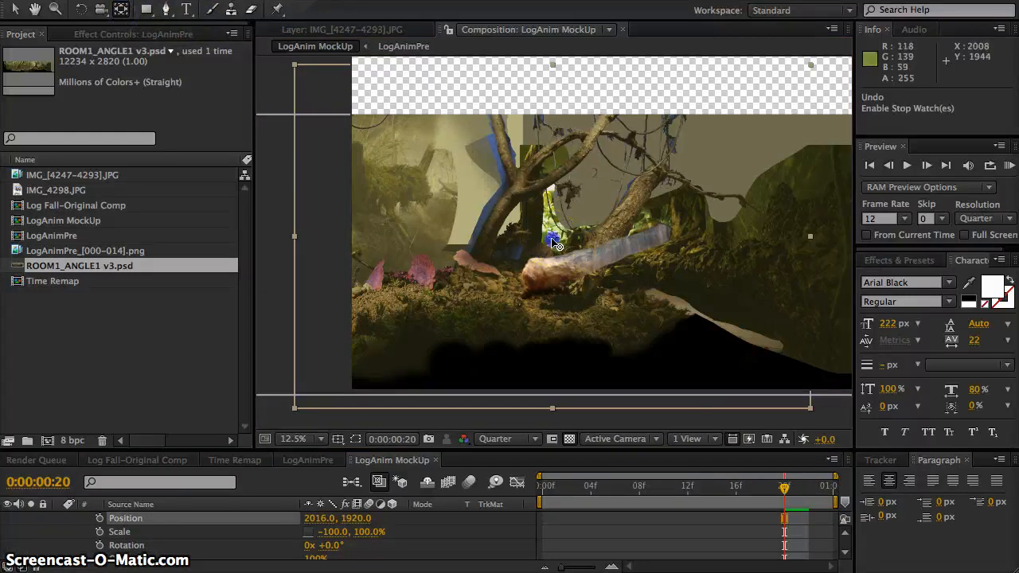
{"action": "left_click_drag", "start_coordinate": [553, 242], "coordinate": [532, 282]}
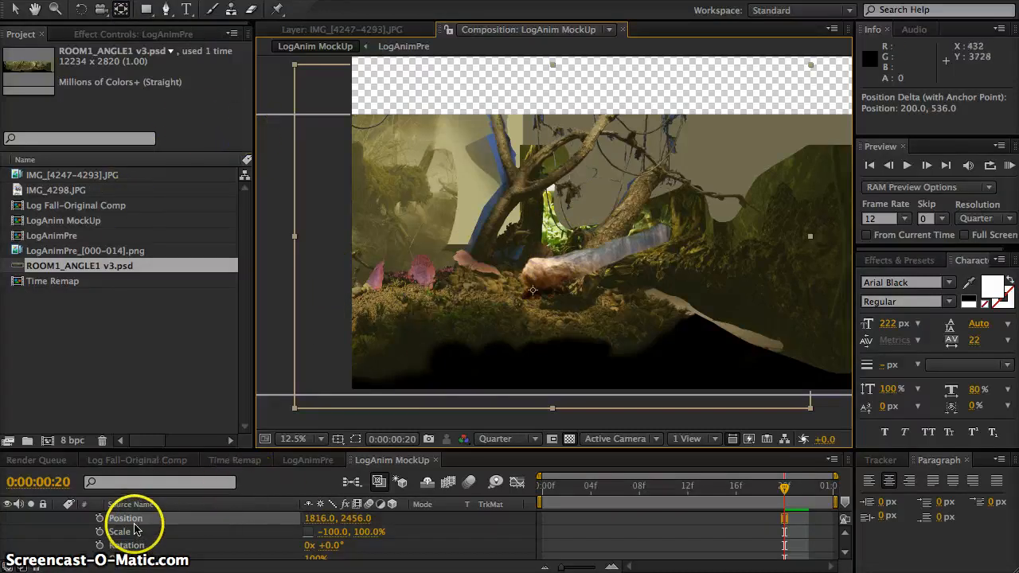
Step: Move the LogAnimPre layer to about 2144, 2520 and enable Position and Rotation keyframing at frame 20
{"action": "left_click_drag", "start_coordinate": [584, 288], "coordinate": [616, 296]}
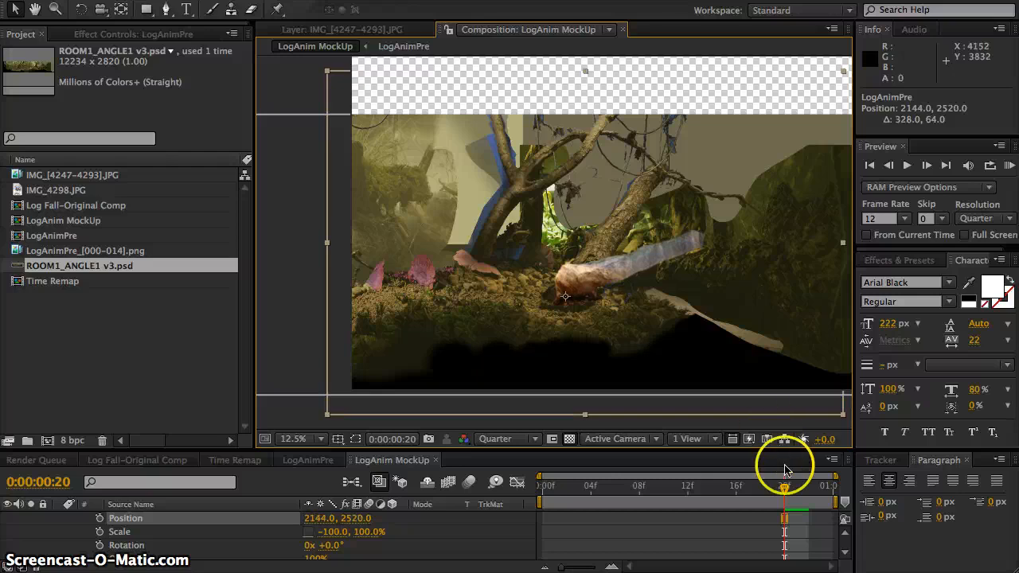
{"action": "left_click", "coordinate": [99, 518]}
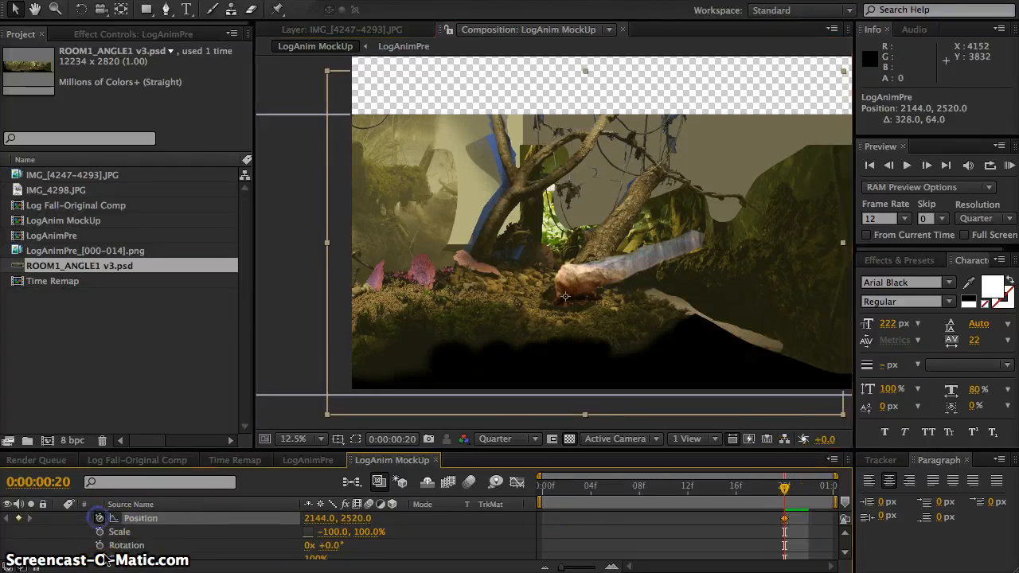
{"action": "left_click", "coordinate": [100, 545]}
Step: Rotate the fallen log to about -20.3° at frame 22 and examine its broken end up close
{"action": "key", "text": "Page_Down"}
{"action": "key", "text": "Page_Down"}
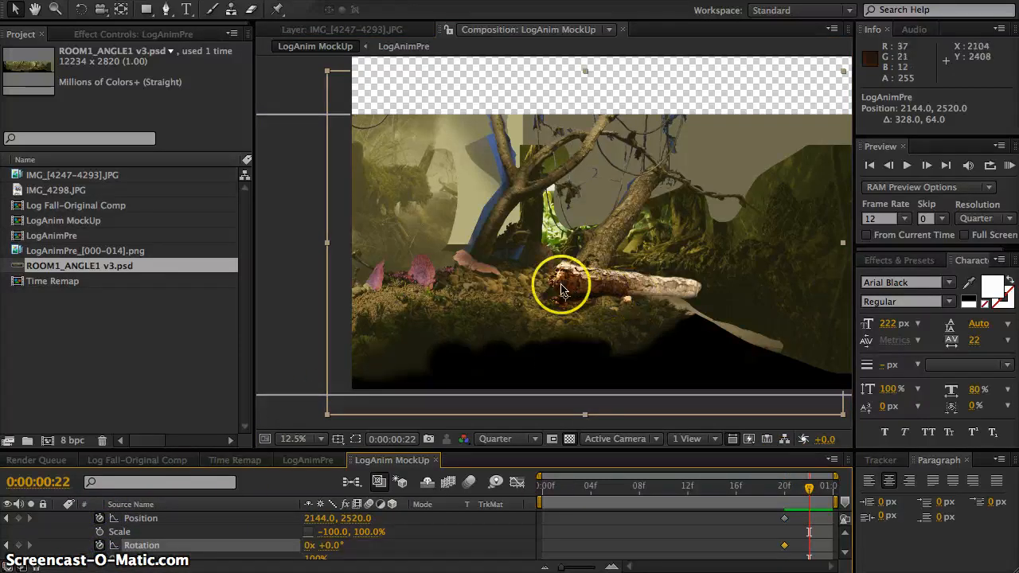
{"action": "key", "text": "w"}
{"action": "left_click_drag", "start_coordinate": [613, 292], "coordinate": [654, 260]}
{"action": "left_click", "coordinate": [633, 266]}
{"action": "key", "text": "space"}
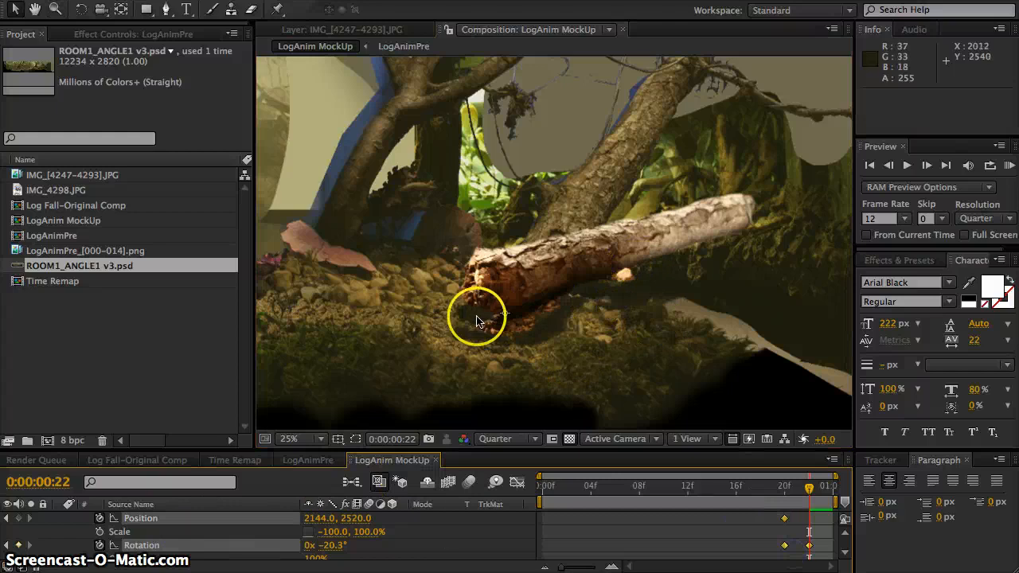
Step: Undo a trial move of the log at frame 22, and reposition LogAnimPre to about 2164, 2564 at the frame 20 keyframe
{"action": "left_click_drag", "start_coordinate": [481, 317], "coordinate": [498, 315]}
{"action": "key", "text": "ctrl+z"}
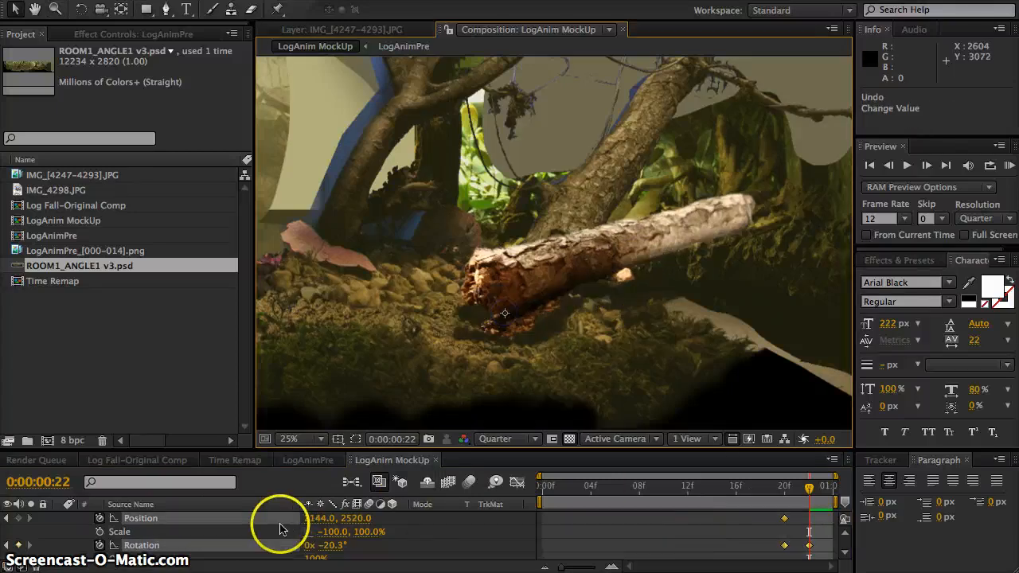
{"action": "key", "text": "j"}
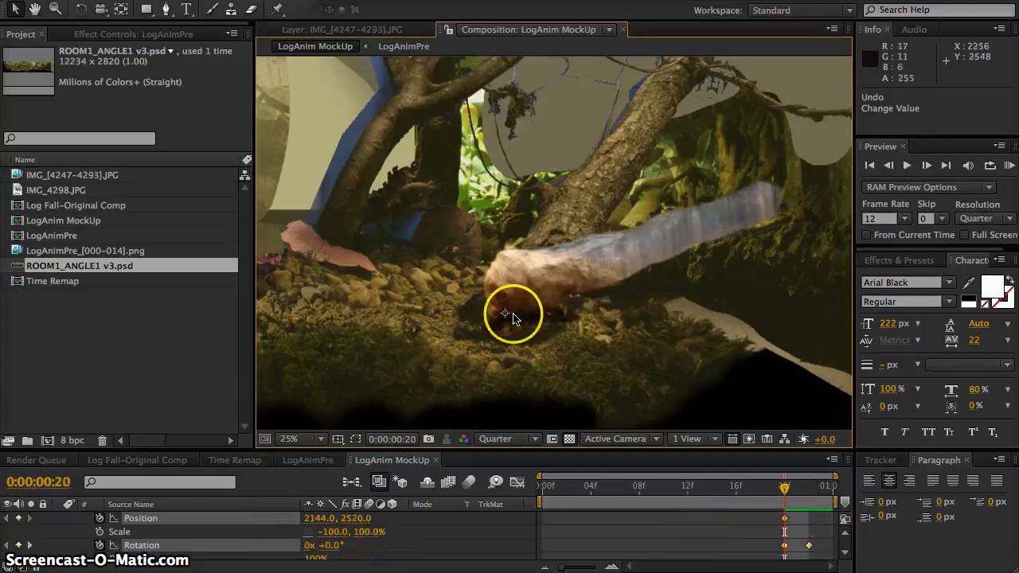
{"action": "mouse_move", "coordinate": [512, 313]}
{"action": "left_mouse_down"}
{"action": "mouse_move", "coordinate": [569, 291]}
{"action": "mouse_move", "coordinate": [509, 324]}
{"action": "left_mouse_up"}
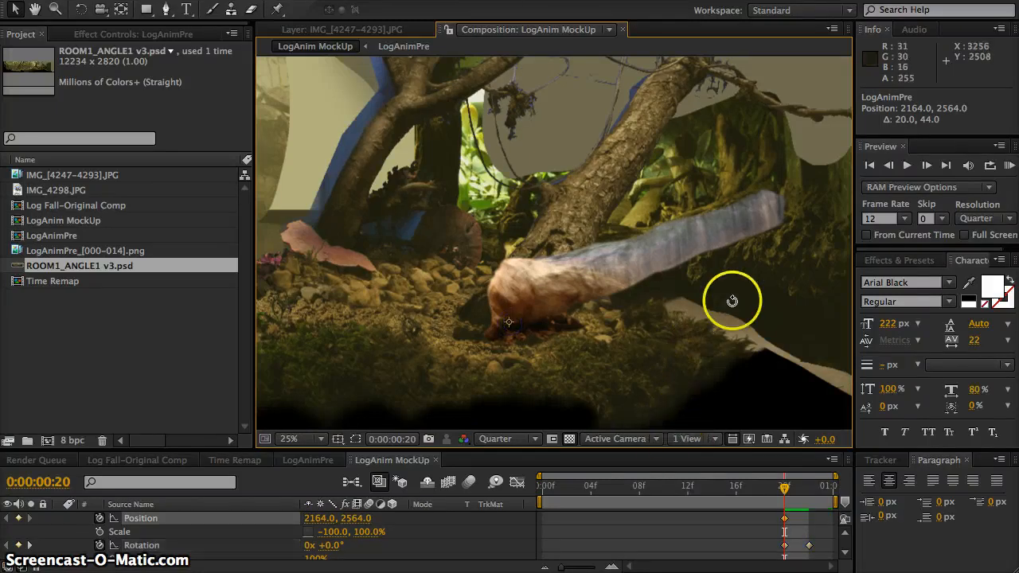
Step: Compare the log at frames 20 and 22, and rotate it to about -11.4° at the frame 20 keyframe
{"action": "key", "text": "w"}
{"action": "key", "text": "Page_Down"}
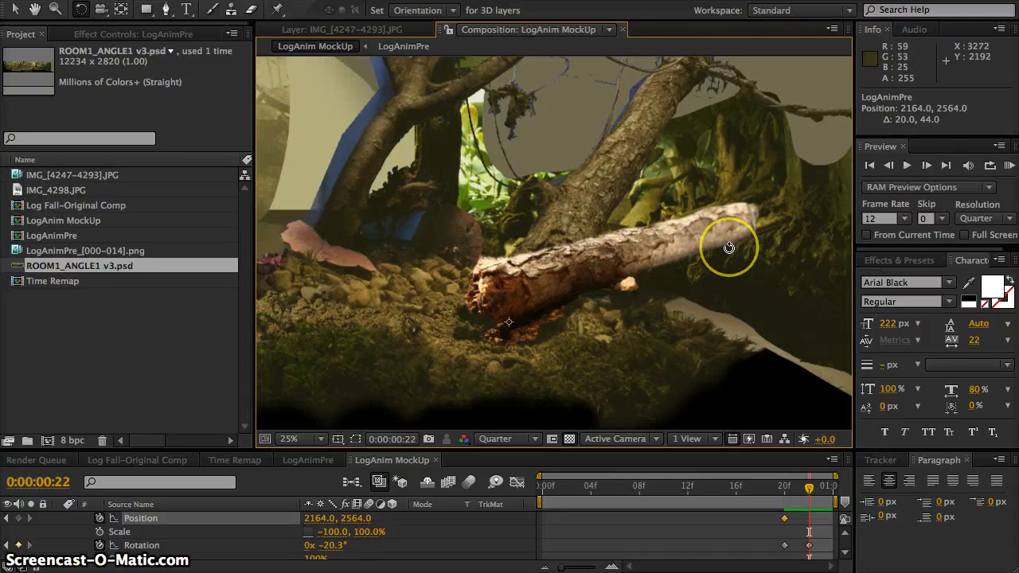
{"action": "key", "text": "Page_Up"}
{"action": "key", "text": "Page_Up"}
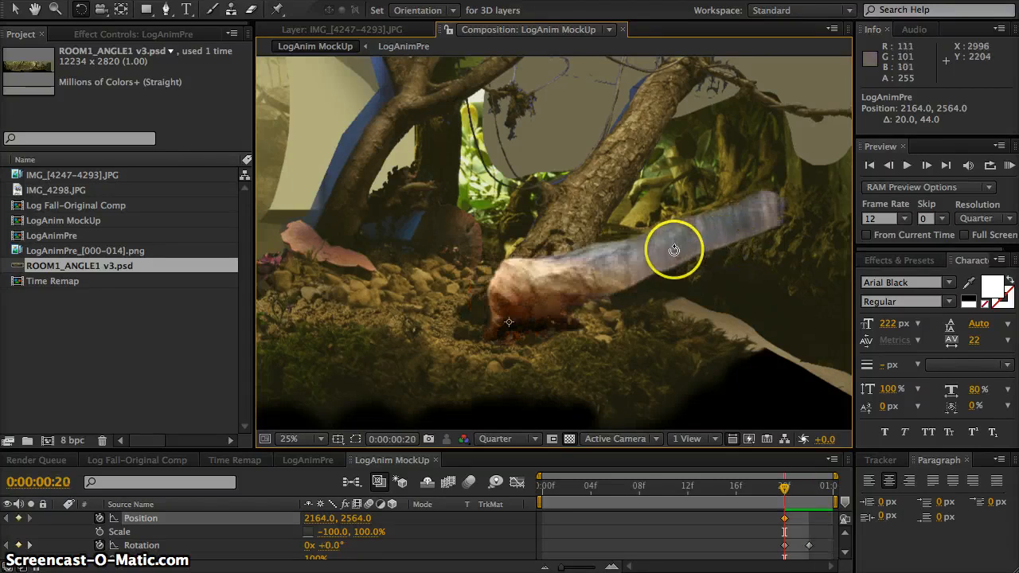
{"action": "left_click_drag", "start_coordinate": [674, 250], "coordinate": [633, 230]}
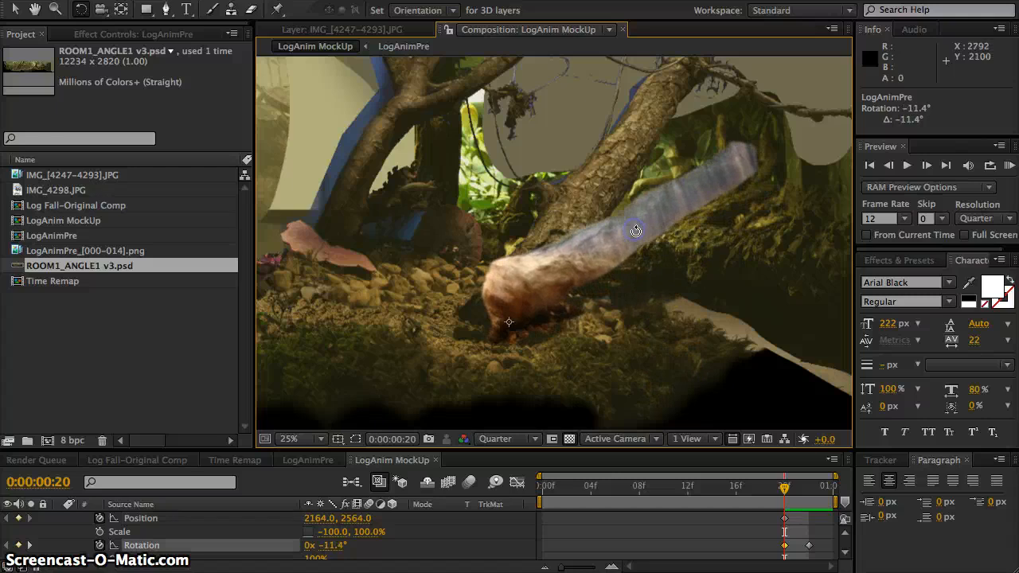
Step: Step back through the fall from frame 20 to frame 0 to check the log's placement against the room background
{"action": "key", "text": "Page_Up"}
{"action": "key", "text": "Page_Up"}
{"action": "key", "text": "Page_Up"}
{"action": "key", "text": "Page_Up"}
{"action": "key", "text": "Page_Up"}
{"action": "key", "text": "Page_Up"}
{"action": "key", "text": "Page_Up"}
{"action": "key", "text": "Page_Up"}
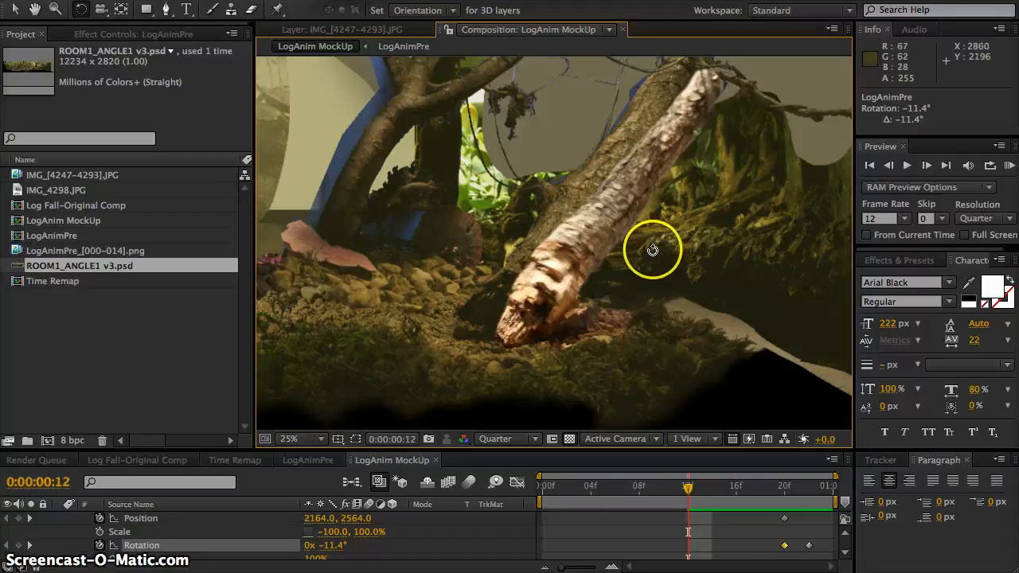
{"action": "key", "text": "Page_Up"}
{"action": "key", "text": "Page_Up"}
{"action": "key", "text": "Page_Up"}
{"action": "key", "text": "Page_Up"}
{"action": "key", "text": "Page_Up"}
{"action": "key", "text": "Page_Up"}
{"action": "key", "text": "Page_Up"}
{"action": "key", "text": "Page_Up"}
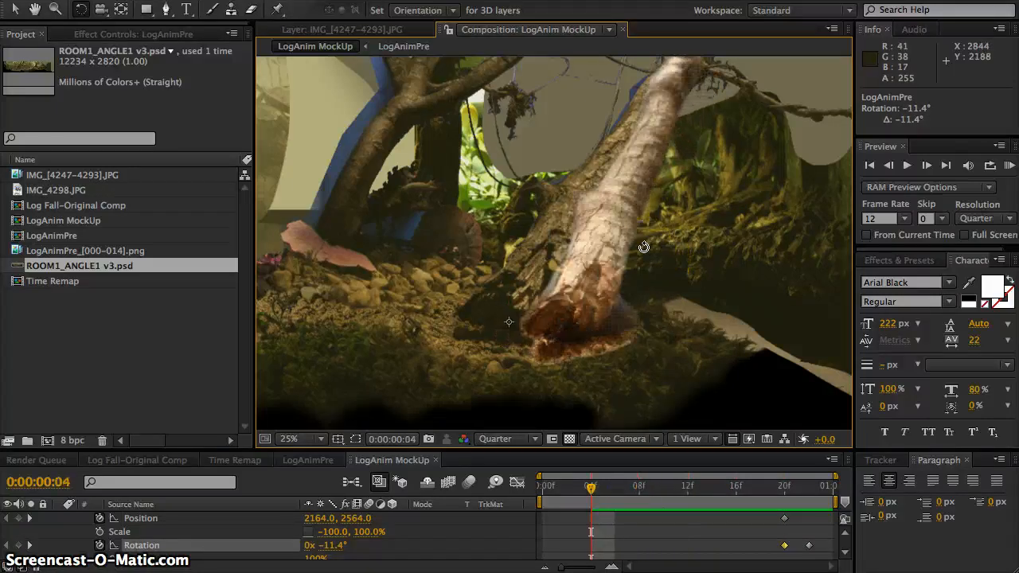
{"action": "key", "text": "Page_Up"}
{"action": "key", "text": "Page_Up"}
{"action": "key", "text": "Page_Up"}
{"action": "key", "text": "Page_Up"}
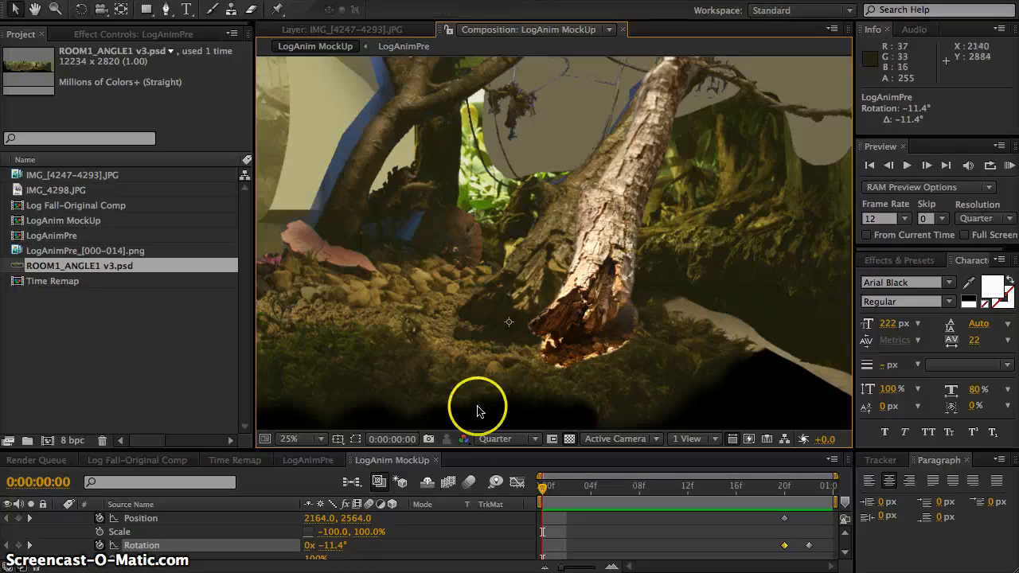
Step: Play the fall from the start, compare frames 18 and 20, and select the Position keyframe at frame 20
{"action": "key", "text": "space"}
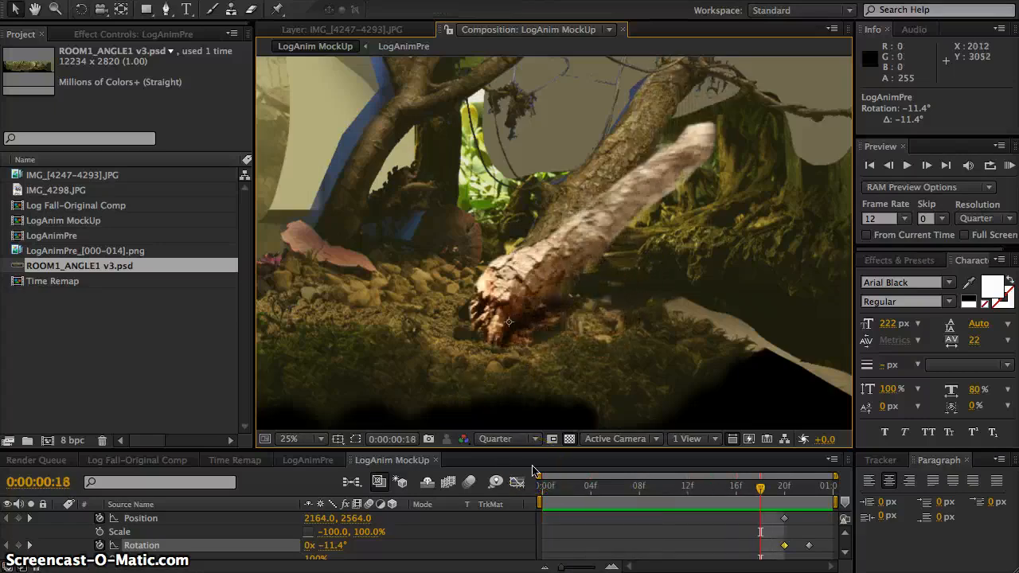
{"action": "key", "text": "Page_Up"}
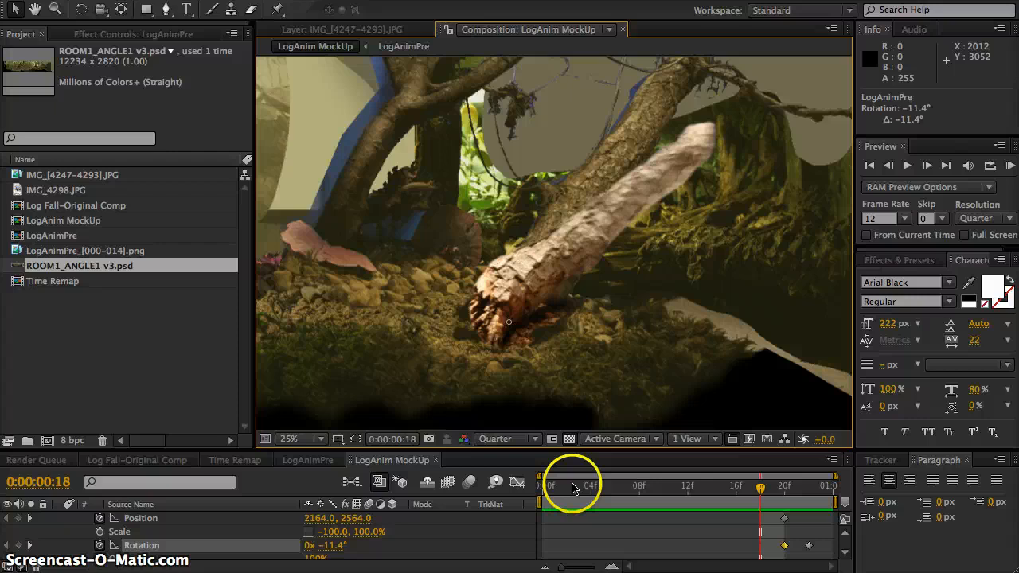
{"action": "key", "text": "Page_Down"}
{"action": "key", "text": "Page_Down"}
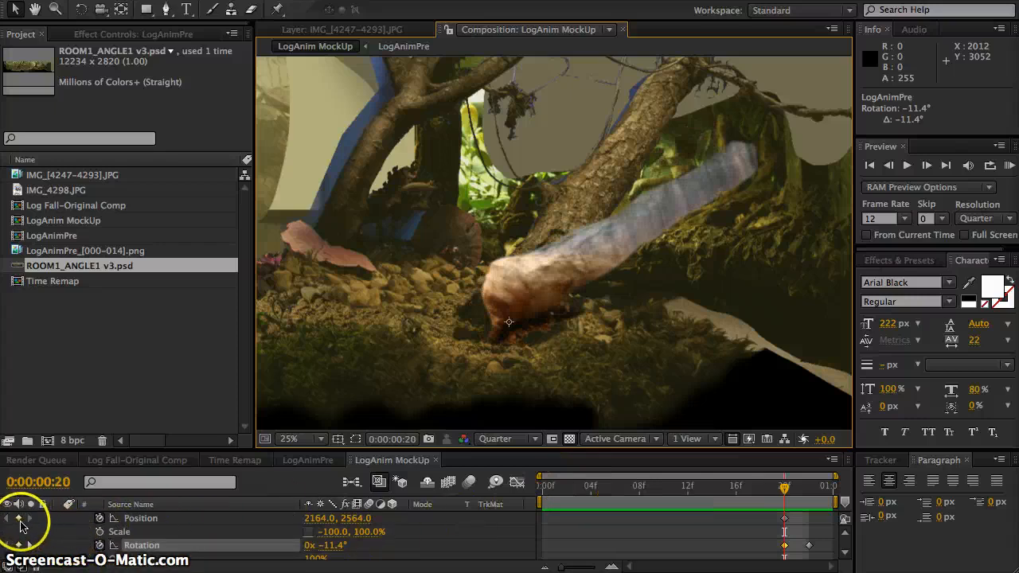
{"action": "left_click", "coordinate": [784, 519]}
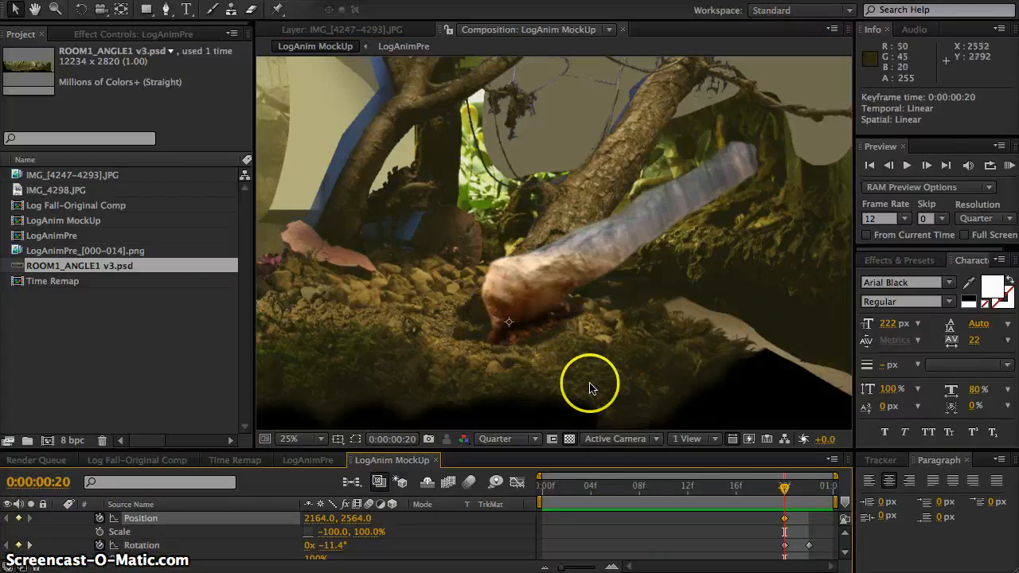
Step: Keyframe the upright log at frame 0 by moving LogAnimPre to about 1824, 2492 and rotating it to about 1.6°
{"action": "key", "text": "Page_Up"}
{"action": "key", "text": "Page_Up"}
{"action": "key", "text": "Page_Up"}
{"action": "key", "text": "Page_Up"}
{"action": "key", "text": "Page_Up"}
{"action": "key", "text": "Page_Up"}
{"action": "key", "text": "Page_Up"}
{"action": "key", "text": "Page_Up"}
{"action": "key", "text": "Page_Up"}
{"action": "key", "text": "Page_Up"}
{"action": "key", "text": "Page_Up"}
{"action": "key", "text": "Page_Up"}
{"action": "key", "text": "Page_Up"}
{"action": "key", "text": "Page_Up"}
{"action": "key", "text": "Page_Up"}
{"action": "key", "text": "Page_Up"}
{"action": "key", "text": "Page_Up"}
{"action": "key", "text": "Page_Up"}
{"action": "key", "text": "Page_Up"}
{"action": "key", "text": "Page_Up"}
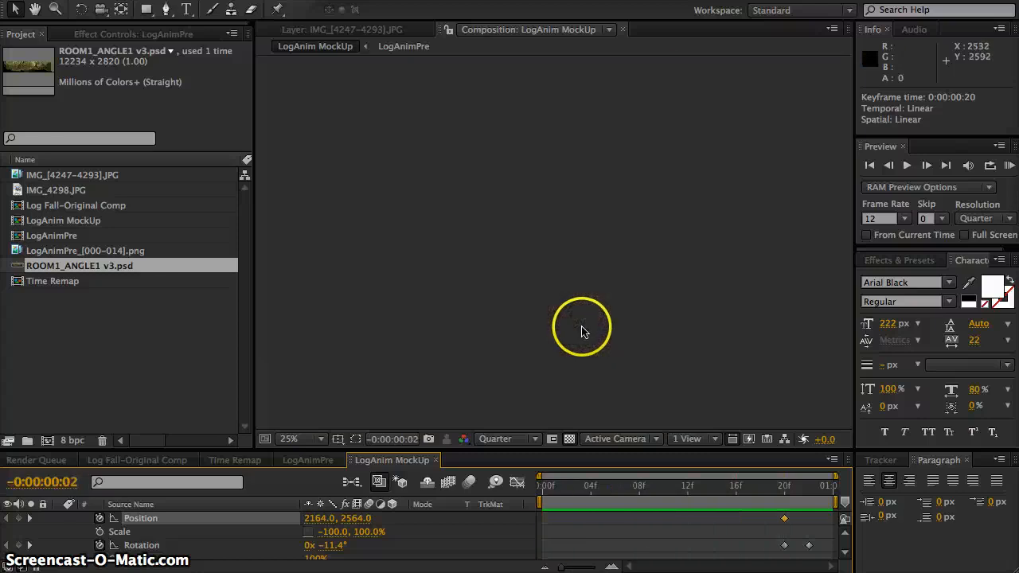
{"action": "key", "text": "Page_Down"}
{"action": "key", "text": "Page_Down"}
{"action": "left_click_drag", "start_coordinate": [589, 326], "coordinate": [519, 314]}
{"action": "key", "text": "w"}
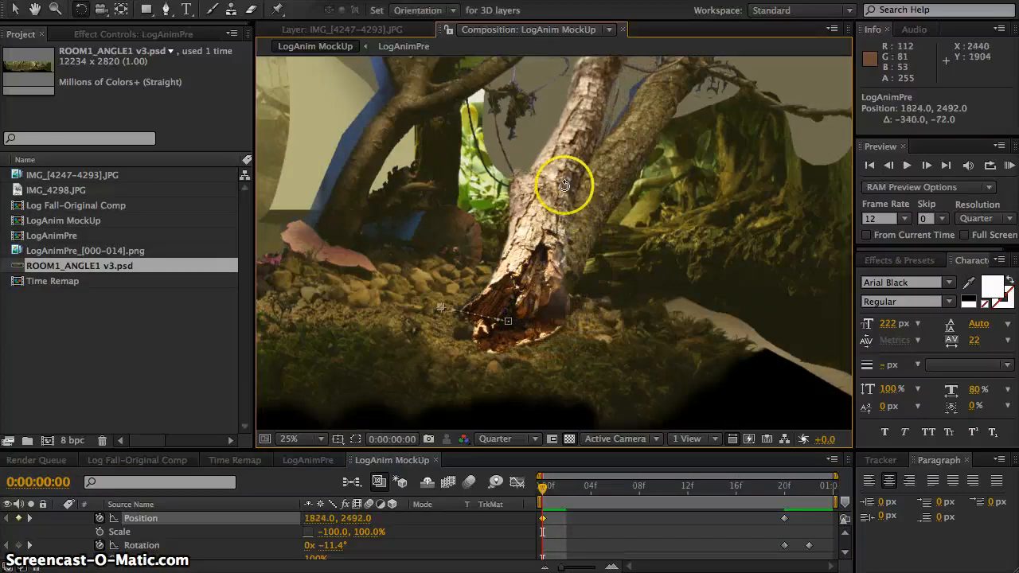
{"action": "left_click_drag", "start_coordinate": [564, 187], "coordinate": [600, 210]}
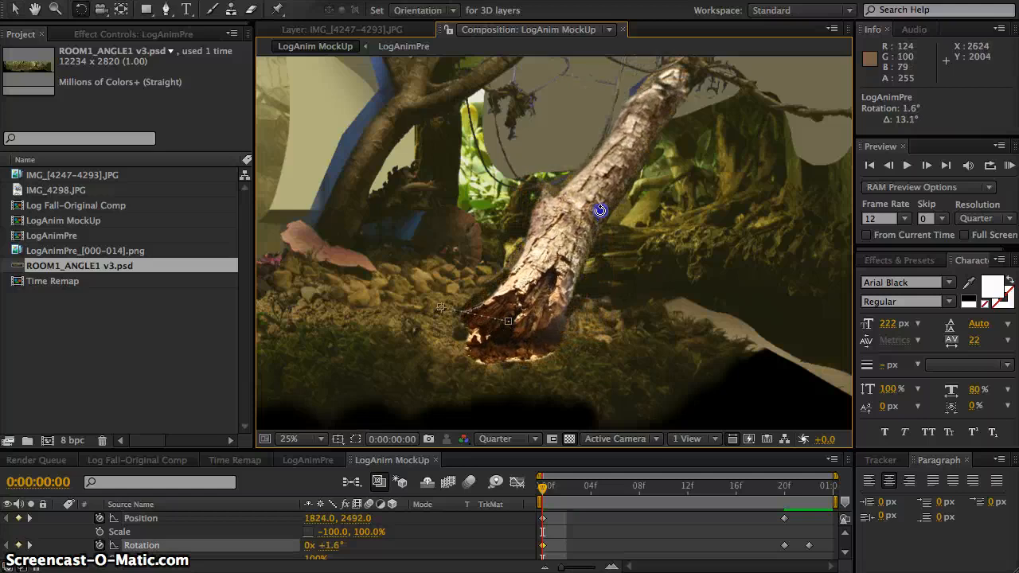
Step: Play the fall and step back and forth through its early frames to check how the log's base moves
{"action": "key", "text": "space"}
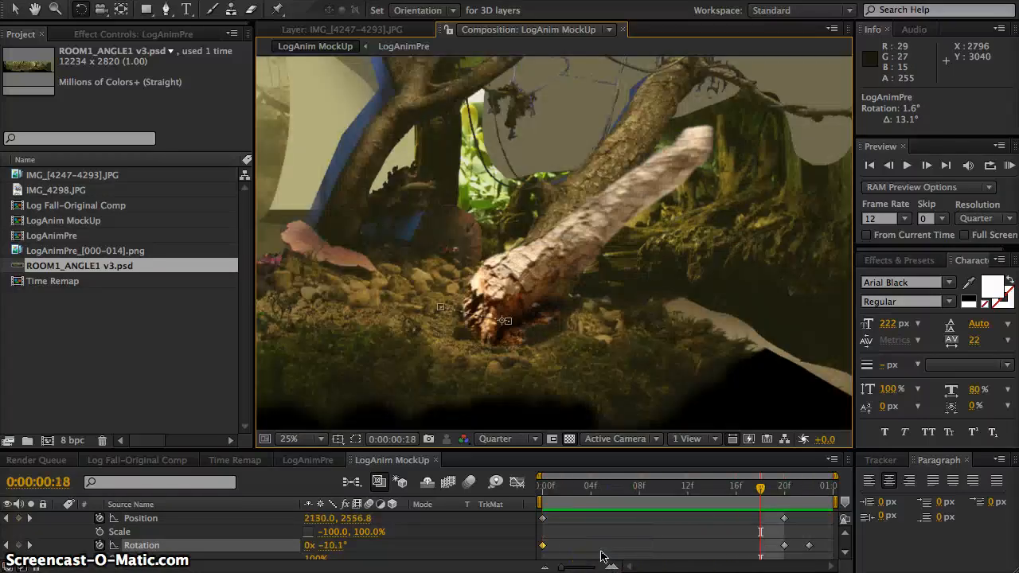
{"action": "key", "text": "Page_Up"}
{"action": "key", "text": "Page_Up"}
{"action": "key", "text": "Page_Up"}
{"action": "key", "text": "Page_Up"}
{"action": "key", "text": "Page_Up"}
{"action": "key", "text": "Page_Up"}
{"action": "key", "text": "Page_Up"}
{"action": "key", "text": "Page_Up"}
{"action": "key", "text": "Page_Up"}
{"action": "key", "text": "Page_Up"}
{"action": "key", "text": "Page_Up"}
{"action": "key", "text": "Page_Up"}
{"action": "key", "text": "Page_Up"}
{"action": "key", "text": "Page_Up"}
{"action": "key", "text": "Page_Up"}
{"action": "key", "text": "Page_Up"}
{"action": "key", "text": "Page_Up"}
{"action": "key", "text": "Page_Up"}
{"action": "key", "text": "Page_Up"}
{"action": "key", "text": "Page_Up"}
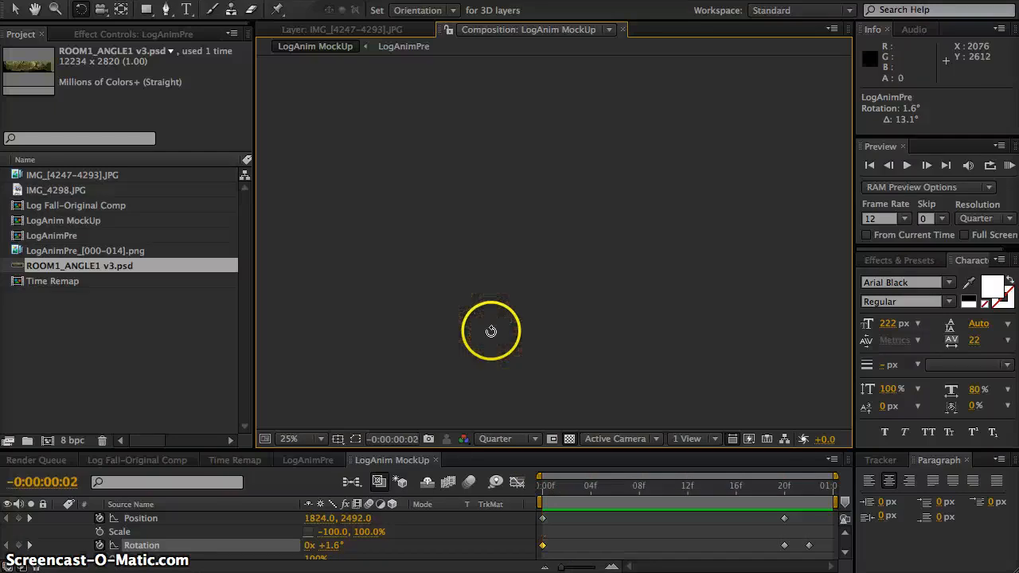
{"action": "key", "text": "Page_Down"}
{"action": "key", "text": "Page_Down"}
{"action": "key", "text": "Page_Down"}
{"action": "key", "text": "Page_Down"}
{"action": "key", "text": "Page_Down"}
{"action": "key", "text": "Page_Down"}
{"action": "key", "text": "Page_Down"}
{"action": "key", "text": "Page_Down"}
{"action": "key", "text": "Page_Down"}
{"action": "key", "text": "Page_Down"}
{"action": "key", "text": "Page_Down"}
{"action": "key", "text": "Page_Down"}
{"action": "key", "text": "Page_Up"}
{"action": "key", "text": "Page_Up"}
{"action": "key", "text": "Page_Up"}
{"action": "key", "text": "Page_Up"}
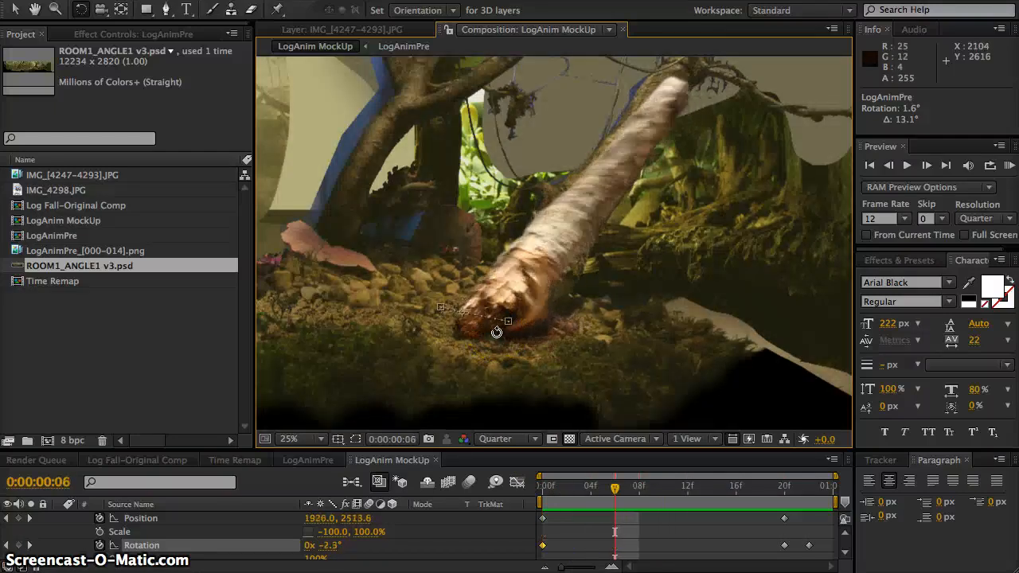
Step: Back at frame 0, shift LogAnimPre to about 1980, 2452 and rotate it to about 5.2°
{"action": "key", "text": "Page_Up"}
{"action": "key", "text": "Page_Up"}
{"action": "key", "text": "Page_Up"}
{"action": "key", "text": "Page_Up"}
{"action": "key", "text": "Page_Down"}
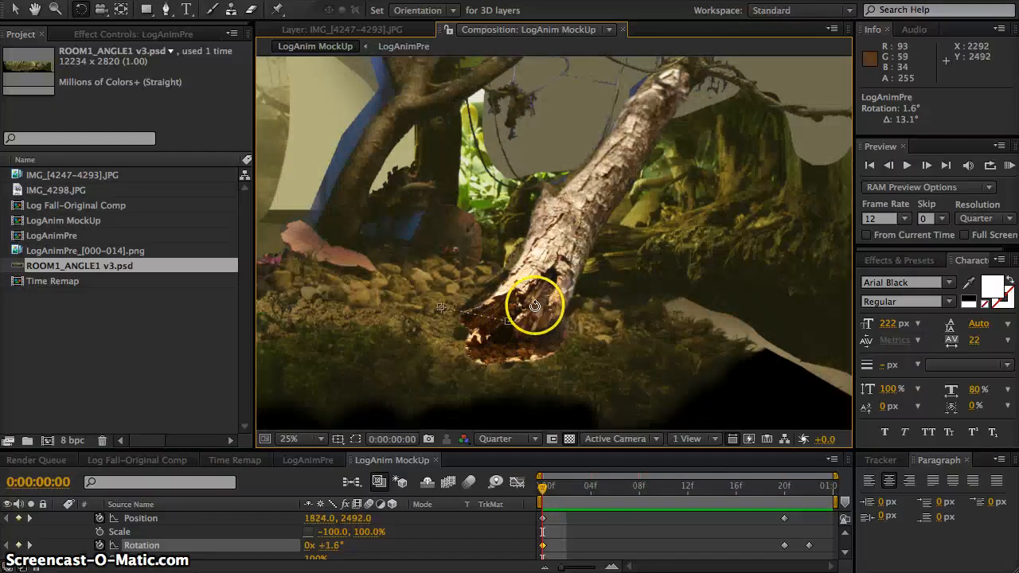
{"action": "left_click_drag", "start_coordinate": [545, 284], "coordinate": [595, 268]}
{"action": "key", "text": "w"}
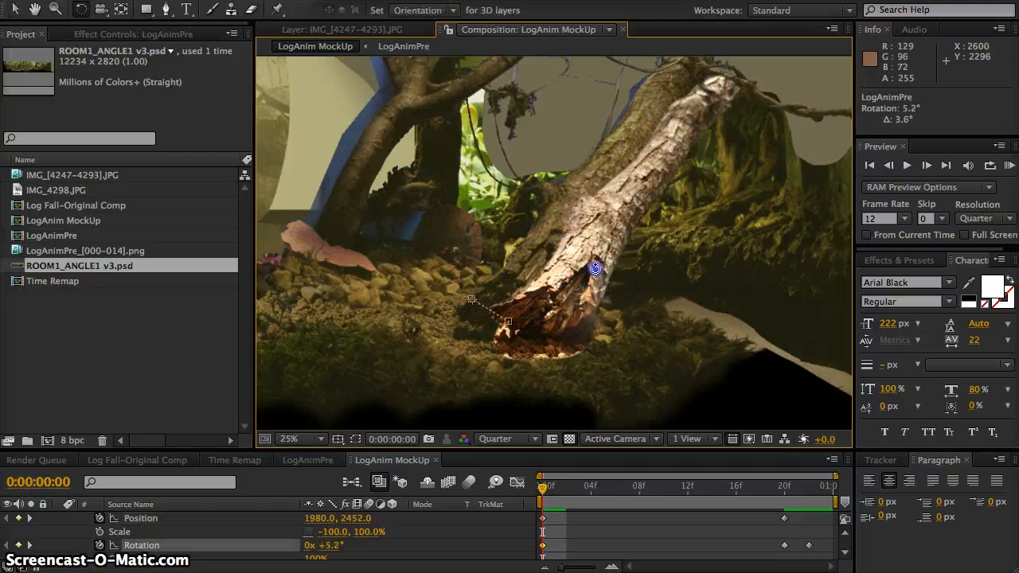
Step: Step forward from frame 0 to frame 18 to examine the adjusted fall
{"action": "key", "text": "Page_Down"}
{"action": "key", "text": "Page_Down"}
{"action": "key", "text": "Page_Down"}
{"action": "key", "text": "Page_Down"}
{"action": "key", "text": "Page_Down"}
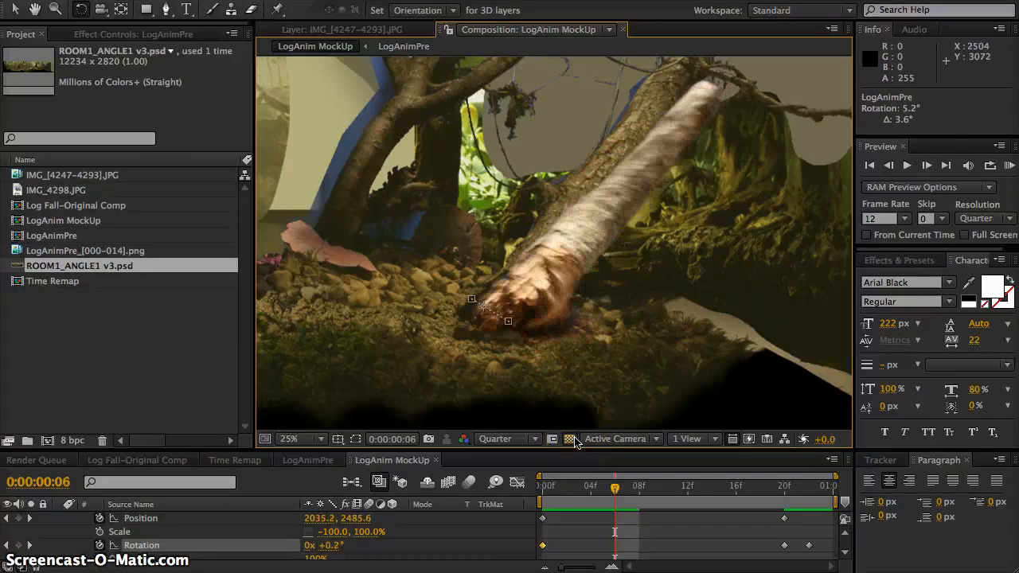
{"action": "key", "text": "Page_Down"}
{"action": "key", "text": "Page_Down"}
{"action": "key", "text": "Page_Down"}
{"action": "key", "text": "Page_Down"}
{"action": "key", "text": "Page_Down"}
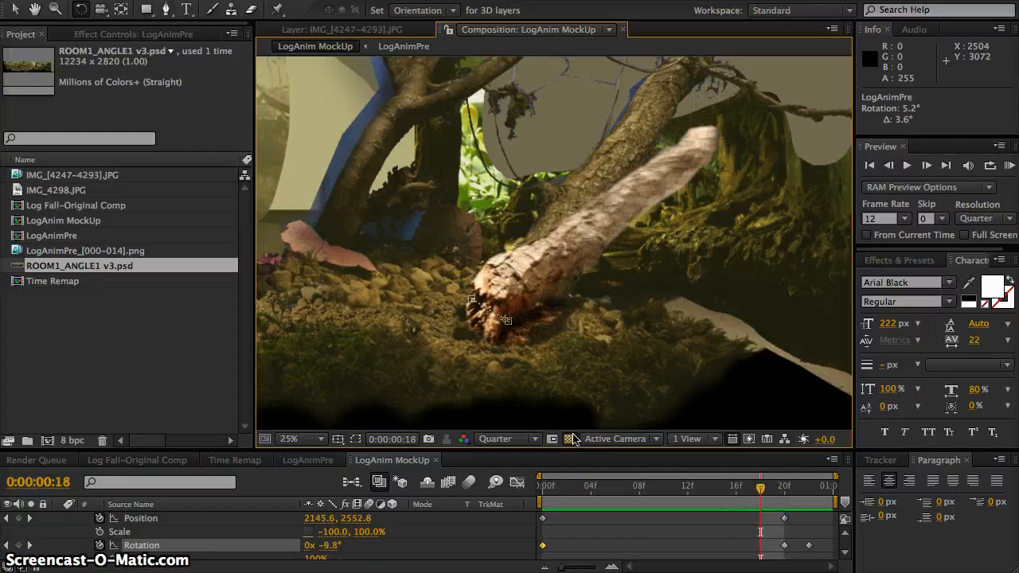
Step: Reposition LogAnimPre to about 1988, 2552 at frame 20 and to about 1940, 2544 at frame 22
{"action": "left_click", "coordinate": [562, 326]}
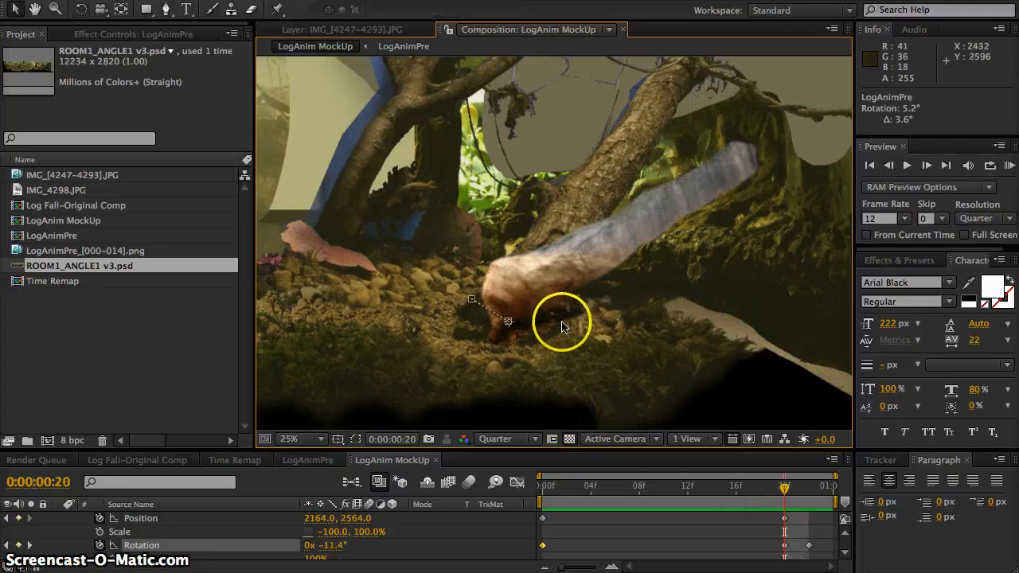
{"action": "left_click_drag", "start_coordinate": [561, 316], "coordinate": [529, 312]}
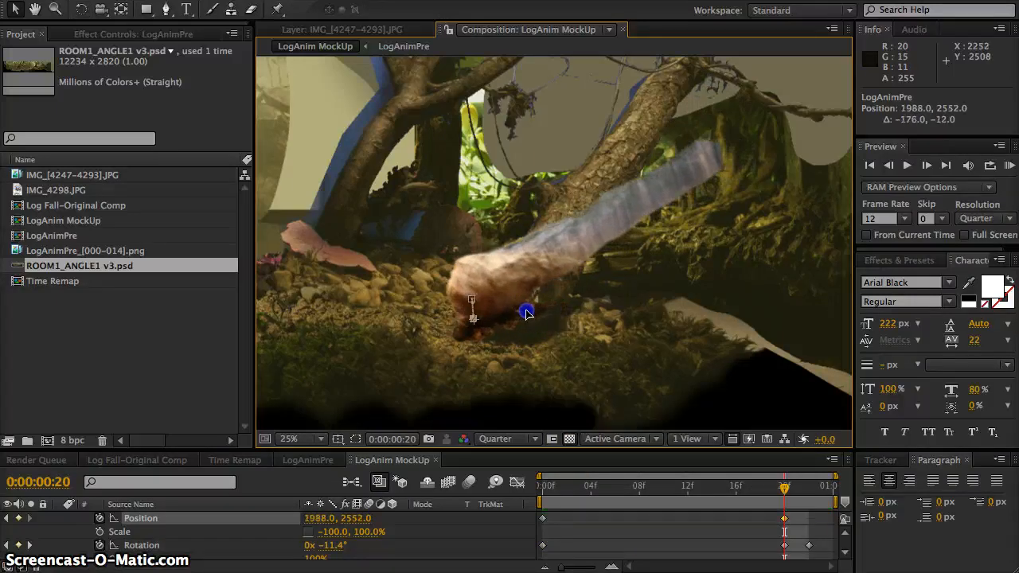
{"action": "key", "text": "Page_Down"}
{"action": "key", "text": "Page_Down"}
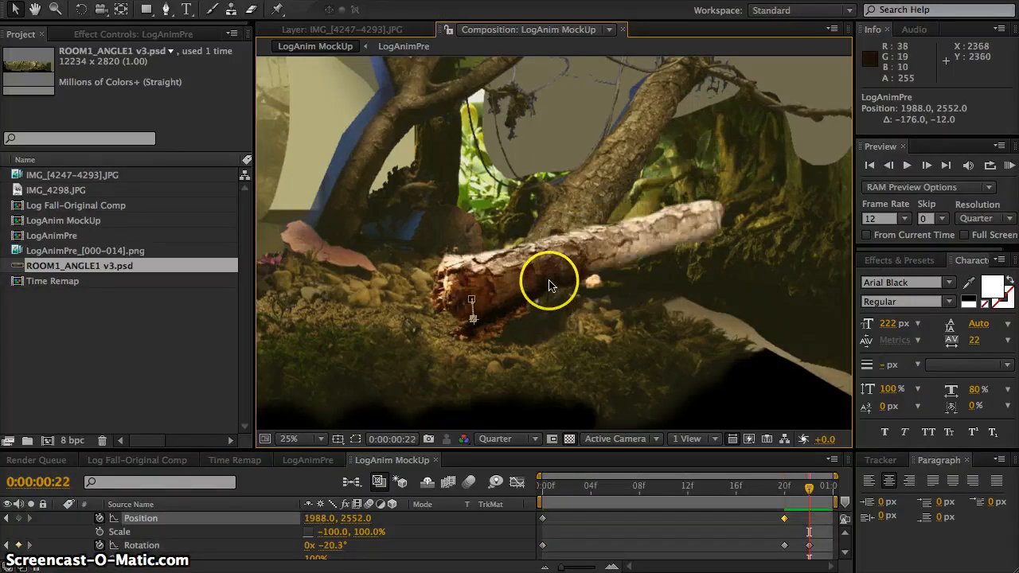
{"action": "left_click_drag", "start_coordinate": [549, 285], "coordinate": [541, 280]}
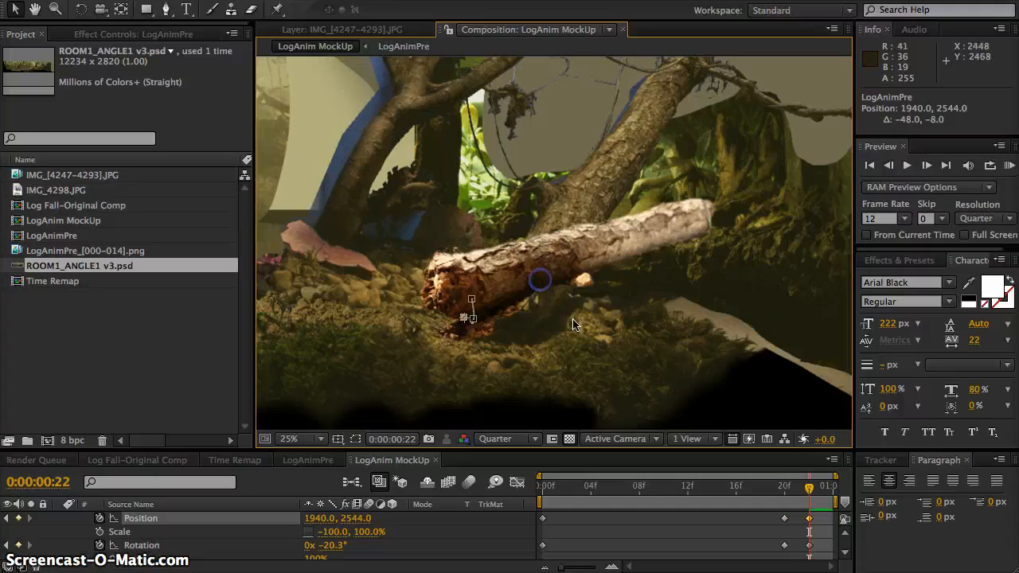
Step: Step back and forth through the fall up to frame 22 to examine the log's base and the motion between keyframes
{"action": "key", "text": "Page_Up"}
{"action": "key", "text": "Page_Up"}
{"action": "key", "text": "Page_Up"}
{"action": "key", "text": "Page_Up"}
{"action": "key", "text": "Page_Up"}
{"action": "key", "text": "Page_Up"}
{"action": "key", "text": "Page_Up"}
{"action": "key", "text": "Page_Up"}
{"action": "key", "text": "Page_Up"}
{"action": "key", "text": "Page_Up"}
{"action": "key", "text": "Page_Up"}
{"action": "key", "text": "Page_Up"}
{"action": "key", "text": "Page_Up"}
{"action": "key", "text": "Page_Up"}
{"action": "key", "text": "Page_Up"}
{"action": "key", "text": "Page_Up"}
{"action": "key", "text": "Page_Up"}
{"action": "key", "text": "Page_Up"}
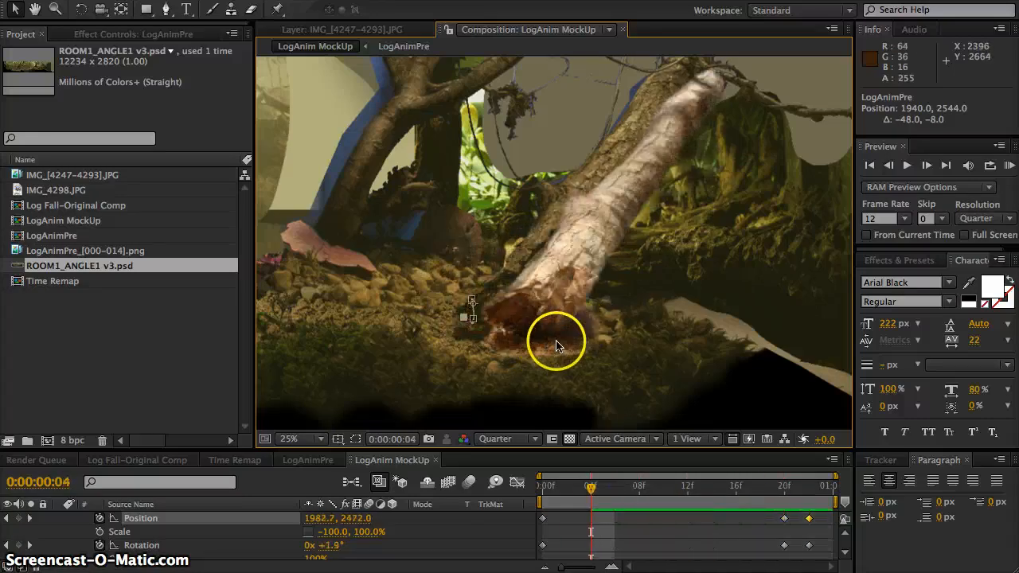
{"action": "key", "text": "Page_Up"}
{"action": "key", "text": "Page_Up"}
{"action": "key", "text": "Page_Up"}
{"action": "key", "text": "Page_Up"}
{"action": "key", "text": "Page_Up"}
{"action": "key", "text": "Page_Up"}
{"action": "key", "text": "Page_Down"}
{"action": "key", "text": "Page_Down"}
{"action": "key", "text": "Page_Down"}
{"action": "key", "text": "Page_Down"}
{"action": "key", "text": "Page_Down"}
{"action": "key", "text": "Page_Down"}
{"action": "key", "text": "Page_Down"}
{"action": "key", "text": "Page_Down"}
{"action": "key", "text": "Page_Down"}
{"action": "key", "text": "Page_Down"}
{"action": "key", "text": "Page_Down"}
{"action": "key", "text": "Page_Down"}
{"action": "key", "text": "Page_Down"}
{"action": "key", "text": "Page_Down"}
{"action": "key", "text": "Page_Down"}
{"action": "key", "text": "Page_Down"}
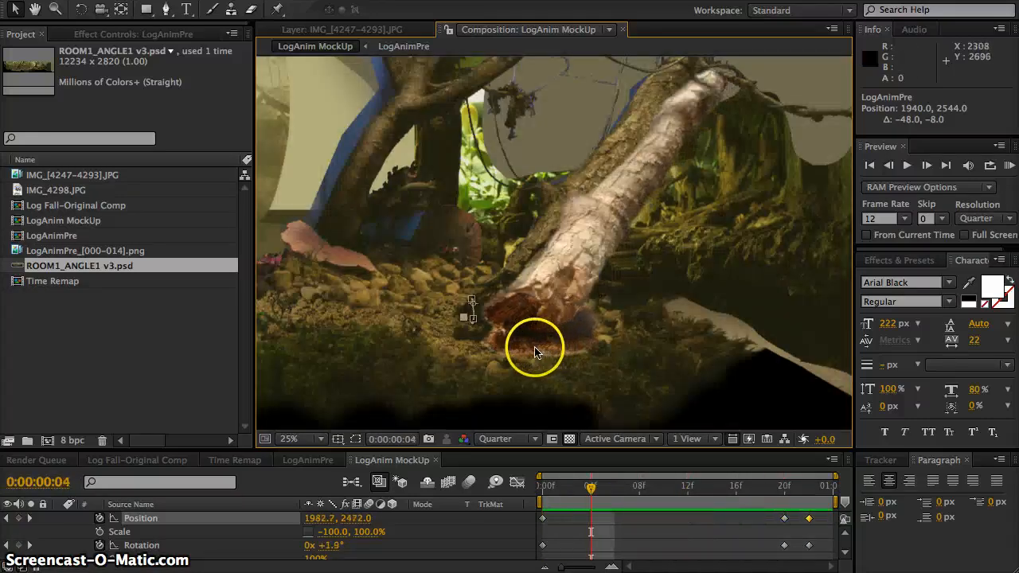
{"action": "key", "text": "Page_Down"}
{"action": "key", "text": "Page_Down"}
{"action": "key", "text": "Page_Up"}
{"action": "key", "text": "Page_Up"}
{"action": "key", "text": "Page_Up"}
{"action": "key", "text": "Page_Up"}
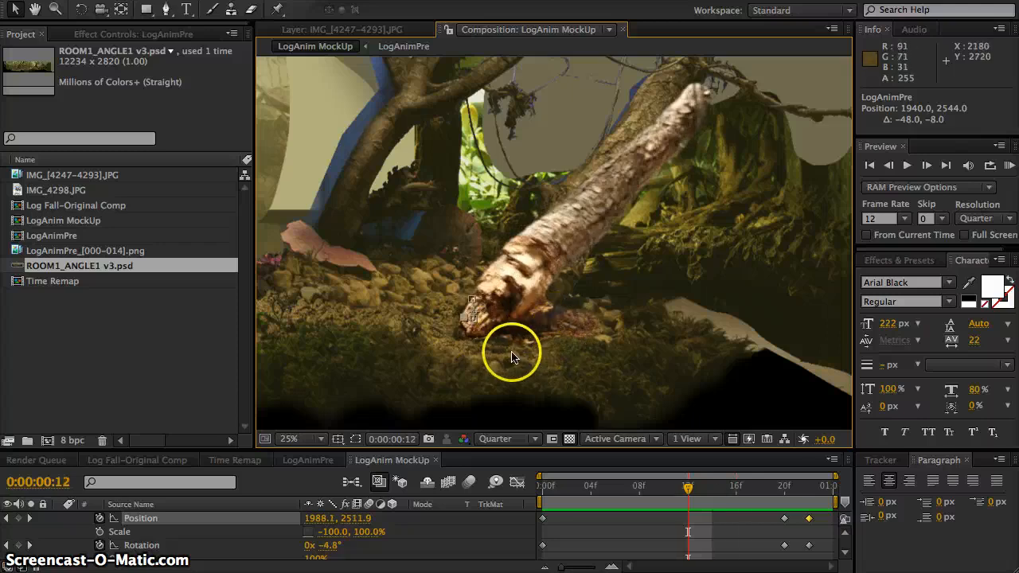
{"action": "key", "text": "Page_Down"}
{"action": "key", "text": "Page_Down"}
{"action": "key", "text": "Page_Down"}
{"action": "key", "text": "Page_Down"}
{"action": "key", "text": "Page_Down"}
{"action": "key", "text": "Page_Down"}
{"action": "key", "text": "Page_Up"}
{"action": "key", "text": "Page_Up"}
{"action": "key", "text": "Page_Up"}
{"action": "key", "text": "Page_Up"}
{"action": "key", "text": "Page_Up"}
{"action": "key", "text": "Page_Up"}
{"action": "key", "text": "Page_Up"}
{"action": "key", "text": "Page_Up"}
{"action": "key", "text": "Page_Up"}
{"action": "key", "text": "Page_Up"}
{"action": "key", "text": "Page_Up"}
{"action": "key", "text": "Page_Up"}
{"action": "key", "text": "Page_Up"}
{"action": "key", "text": "Page_Up"}
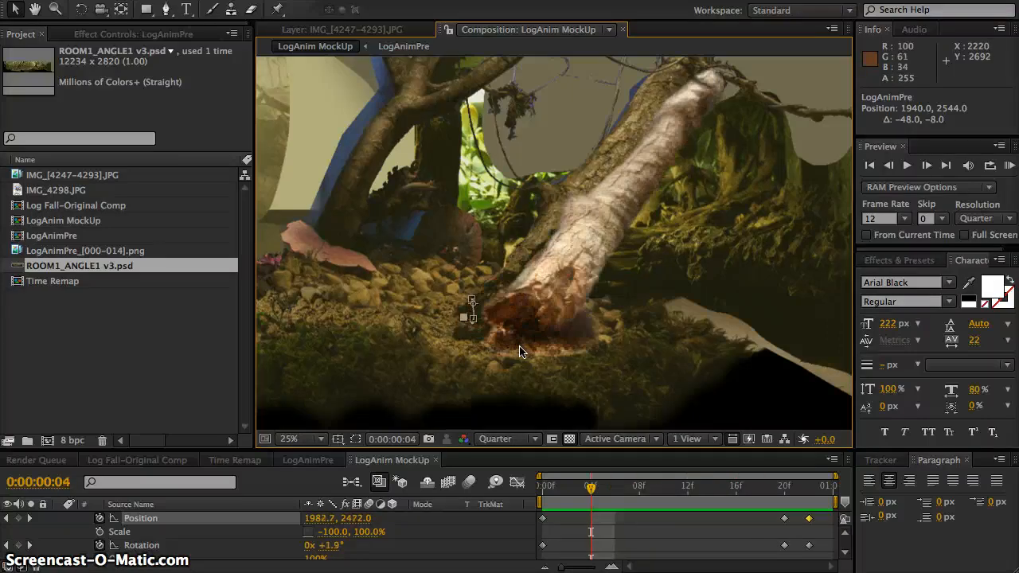
{"action": "key", "text": "Page_Up"}
{"action": "key", "text": "Page_Up"}
{"action": "key", "text": "Page_Up"}
{"action": "key", "text": "Page_Up"}
{"action": "key", "text": "Page_Down"}
{"action": "key", "text": "Page_Down"}
{"action": "key", "text": "Page_Down"}
{"action": "key", "text": "Page_Down"}
{"action": "key", "text": "Page_Down"}
{"action": "key", "text": "Page_Down"}
{"action": "key", "text": "Page_Down"}
{"action": "key", "text": "Page_Down"}
{"action": "key", "text": "Page_Down"}
{"action": "key", "text": "Page_Down"}
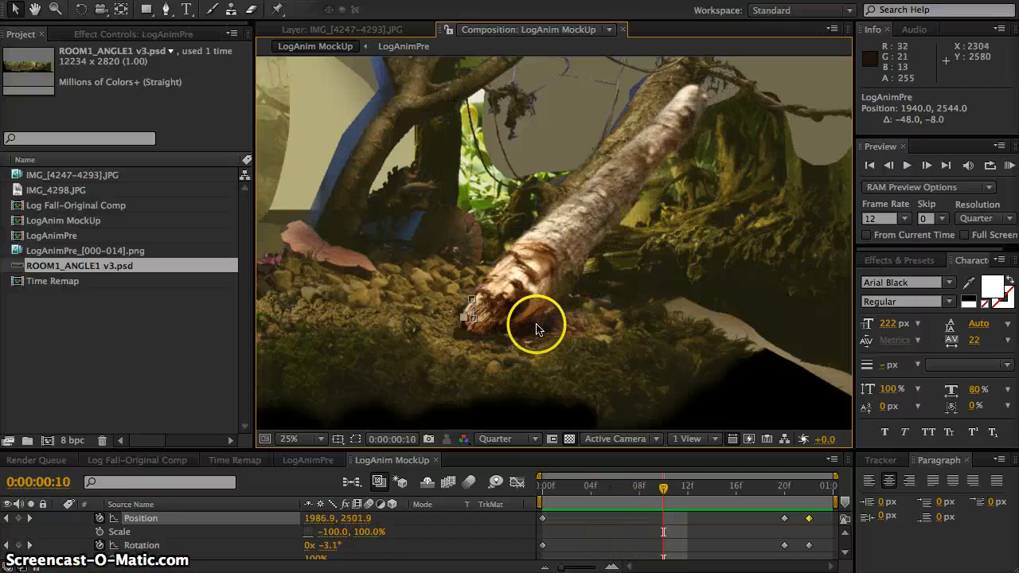
{"action": "key", "text": "Page_Down"}
{"action": "key", "text": "Page_Down"}
{"action": "key", "text": "Page_Down"}
{"action": "key", "text": "Page_Down"}
{"action": "key", "text": "Page_Down"}
{"action": "key", "text": "Page_Down"}
{"action": "key", "text": "Page_Down"}
{"action": "key", "text": "Page_Down"}
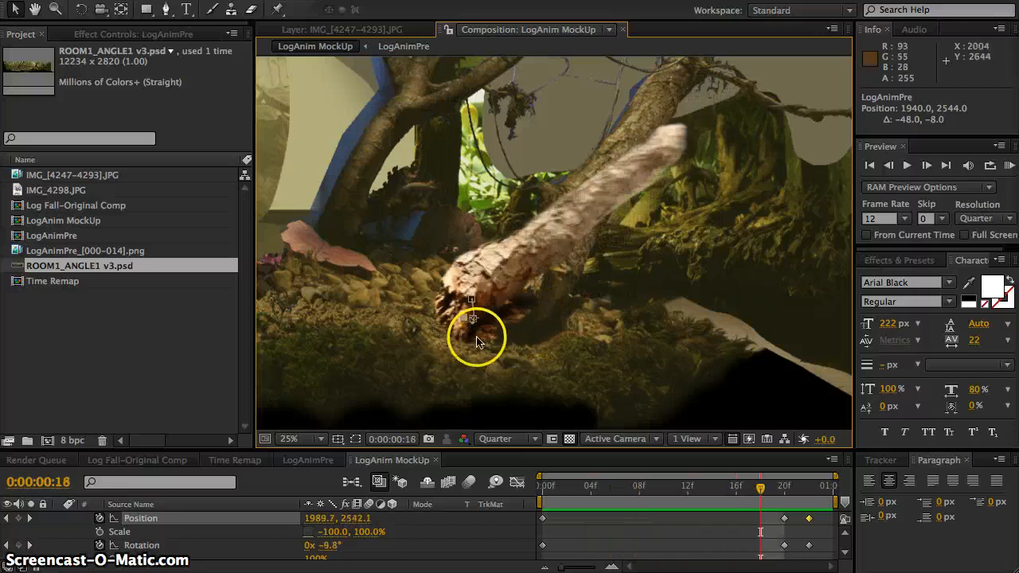
{"action": "key", "text": "Page_Down"}
{"action": "key", "text": "Page_Down"}
{"action": "key", "text": "Page_Up"}
{"action": "key", "text": "Page_Up"}
{"action": "key", "text": "Page_Up"}
{"action": "key", "text": "Page_Up"}
{"action": "key", "text": "Page_Up"}
{"action": "key", "text": "Page_Up"}
{"action": "key", "text": "Page_Up"}
{"action": "key", "text": "Page_Up"}
{"action": "key", "text": "Page_Up"}
{"action": "key", "text": "Page_Up"}
{"action": "key", "text": "Page_Up"}
{"action": "key", "text": "Page_Up"}
{"action": "key", "text": "Page_Up"}
{"action": "key", "text": "Page_Up"}
{"action": "key", "text": "Page_Up"}
{"action": "key", "text": "Page_Up"}
{"action": "key", "text": "Page_Up"}
{"action": "key", "text": "Page_Up"}
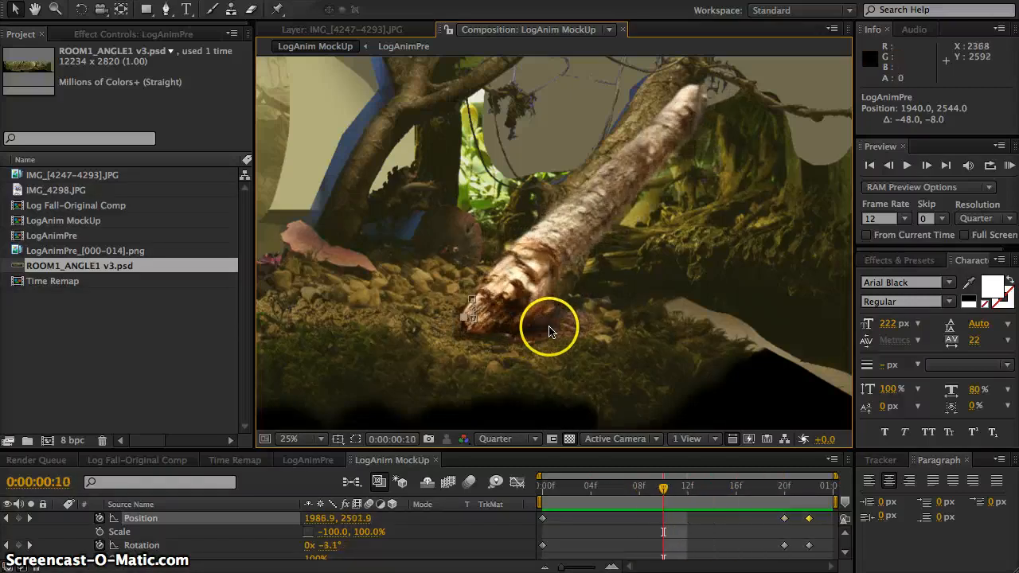
{"action": "key", "text": "Page_Down"}
{"action": "key", "text": "Page_Down"}
{"action": "key", "text": "Page_Down"}
{"action": "key", "text": "Page_Down"}
{"action": "key", "text": "Page_Down"}
{"action": "key", "text": "Page_Down"}
{"action": "key", "text": "Page_Down"}
{"action": "key", "text": "Page_Down"}
{"action": "key", "text": "Page_Down"}
{"action": "key", "text": "Page_Down"}
{"action": "key", "text": "Page_Down"}
{"action": "key", "text": "Page_Down"}
{"action": "key", "text": "Page_Down"}
{"action": "key", "text": "Page_Down"}
{"action": "key", "text": "Page_Down"}
{"action": "key", "text": "Page_Down"}
{"action": "key", "text": "Page_Down"}
{"action": "key", "text": "Page_Down"}
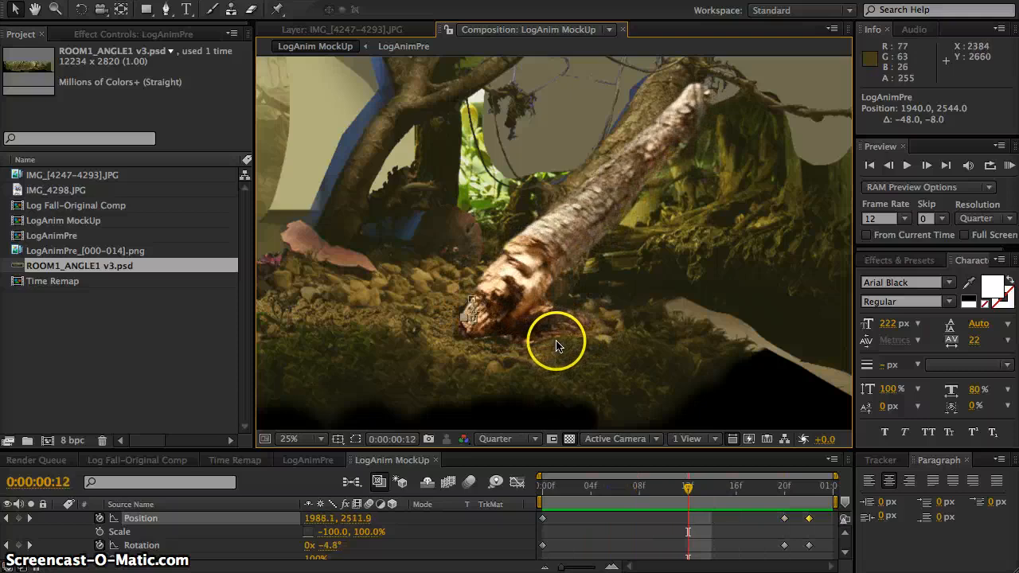
{"action": "key", "text": "Page_Down"}
{"action": "key", "text": "Page_Down"}
{"action": "key", "text": "Page_Up"}
{"action": "key", "text": "Page_Up"}
{"action": "key", "text": "Page_Up"}
{"action": "key", "text": "Page_Up"}
{"action": "key", "text": "Page_Up"}
{"action": "key", "text": "Page_Up"}
{"action": "key", "text": "Page_Up"}
{"action": "key", "text": "Page_Up"}
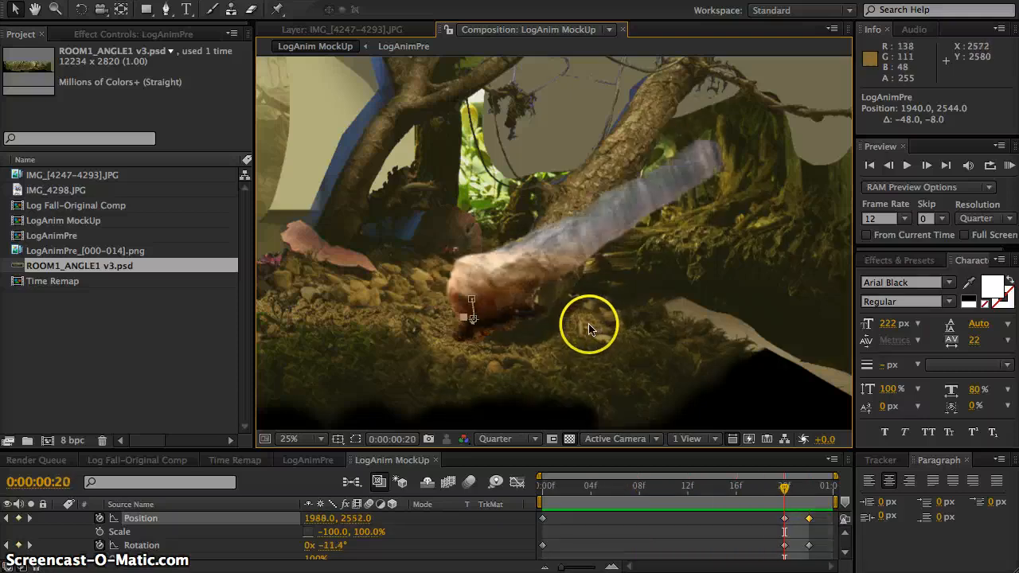
Step: Run RAM previews of the mock-up composition repeatedly to check the log's fall at full speed
{"action": "left_click", "coordinate": [832, 483]}
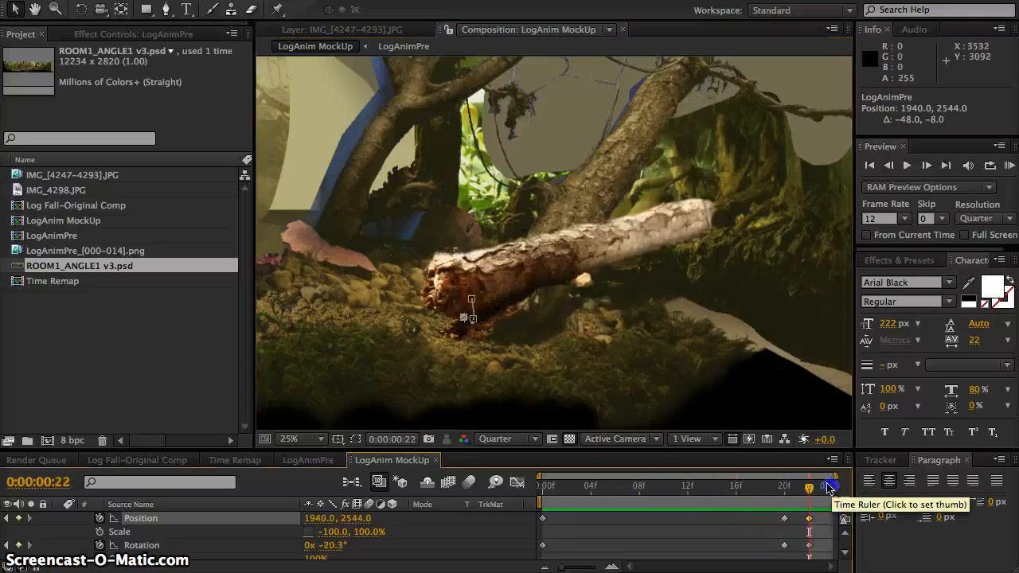
{"action": "left_click", "coordinate": [1008, 166]}
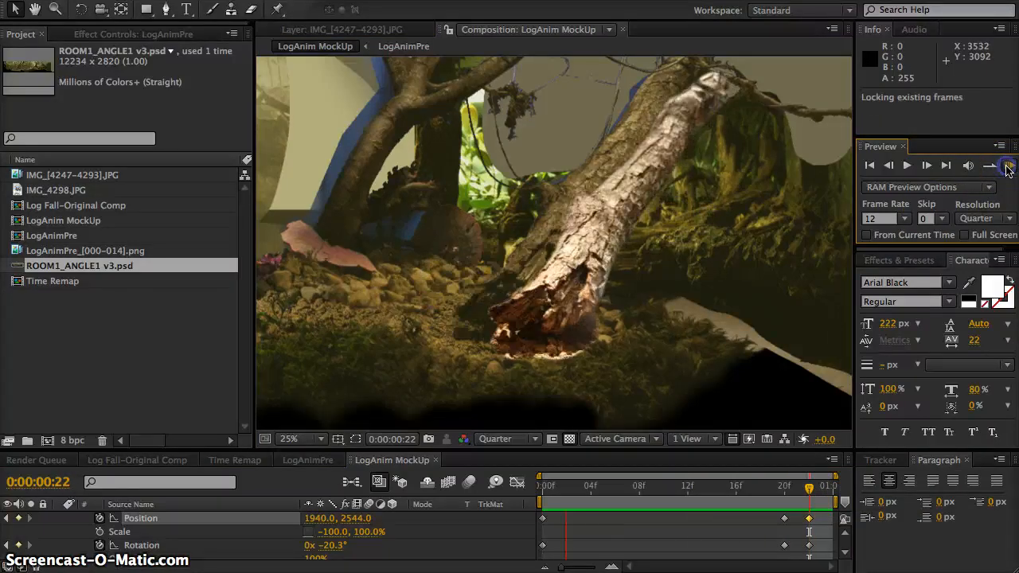
{"action": "left_click", "coordinate": [1008, 168]}
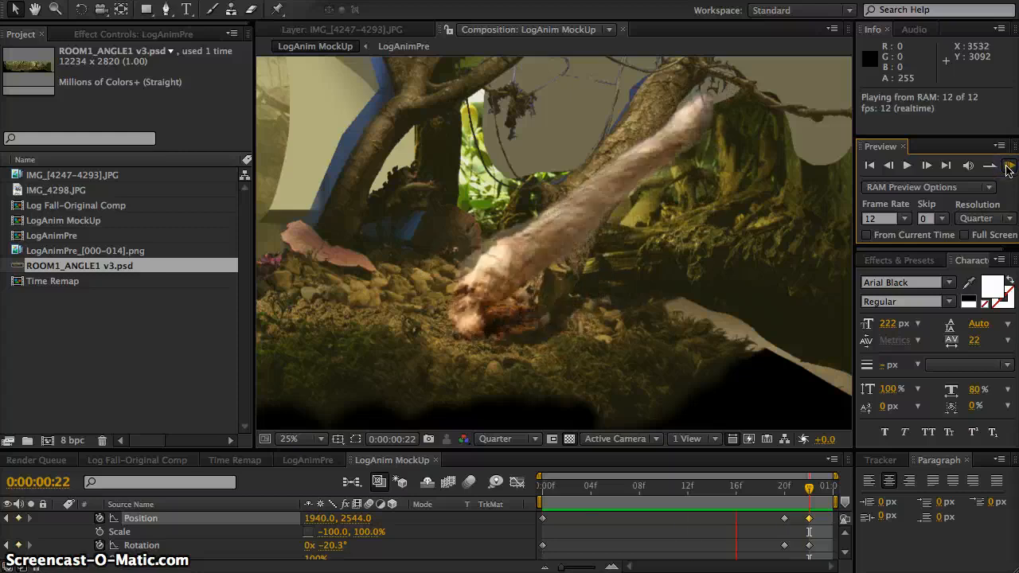
{"action": "left_click", "coordinate": [1009, 169]}
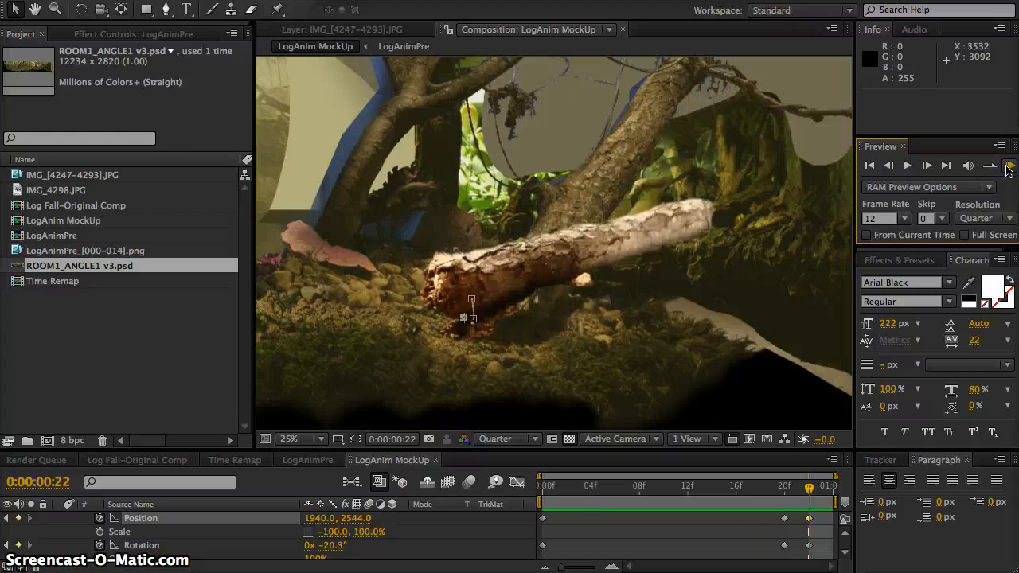
{"action": "left_click", "coordinate": [1008, 169]}
{"action": "left_click", "coordinate": [1008, 168]}
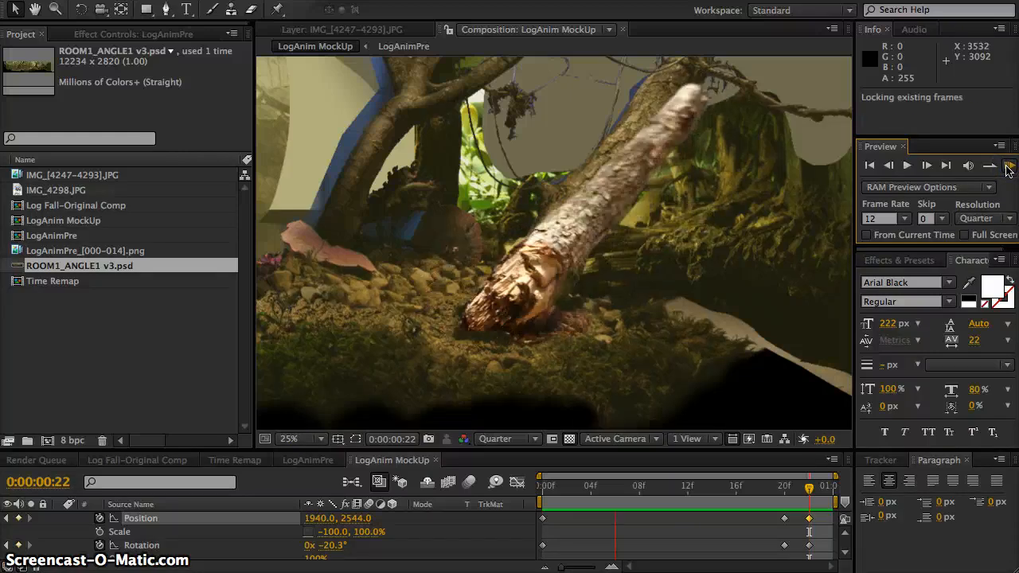
{"action": "left_click", "coordinate": [1008, 169]}
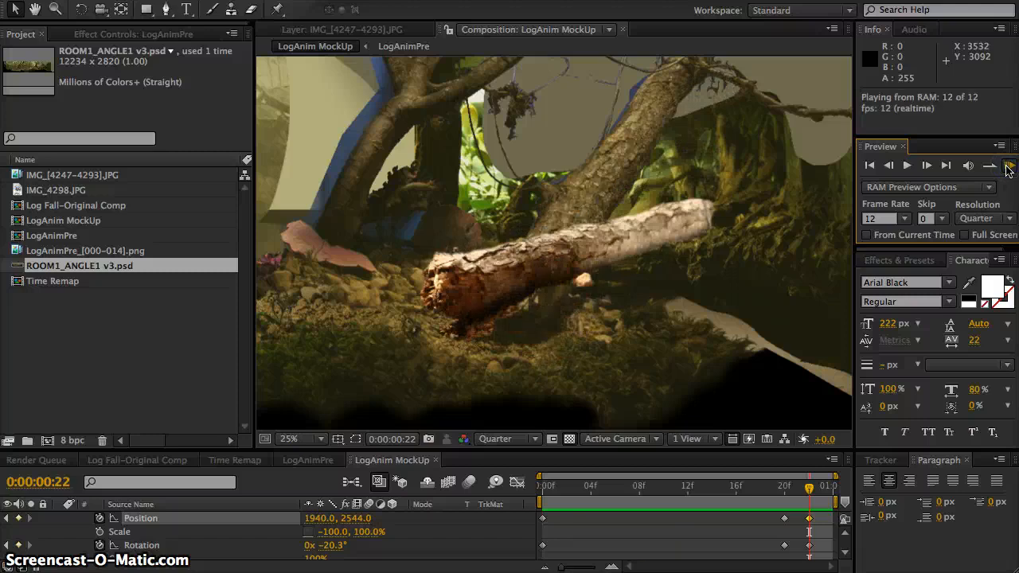
{"action": "left_click", "coordinate": [1008, 168]}
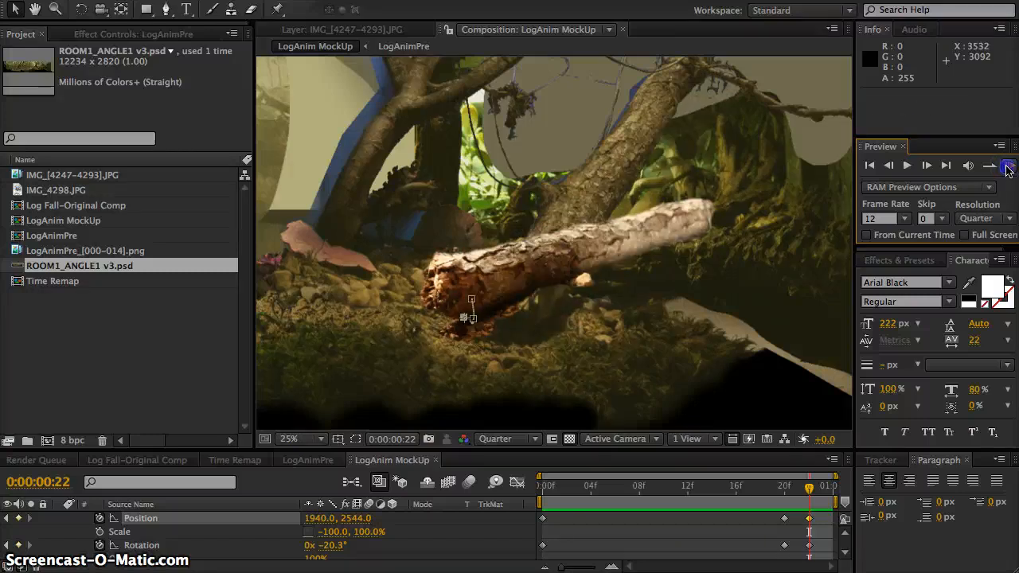
{"action": "left_click", "coordinate": [1009, 169]}
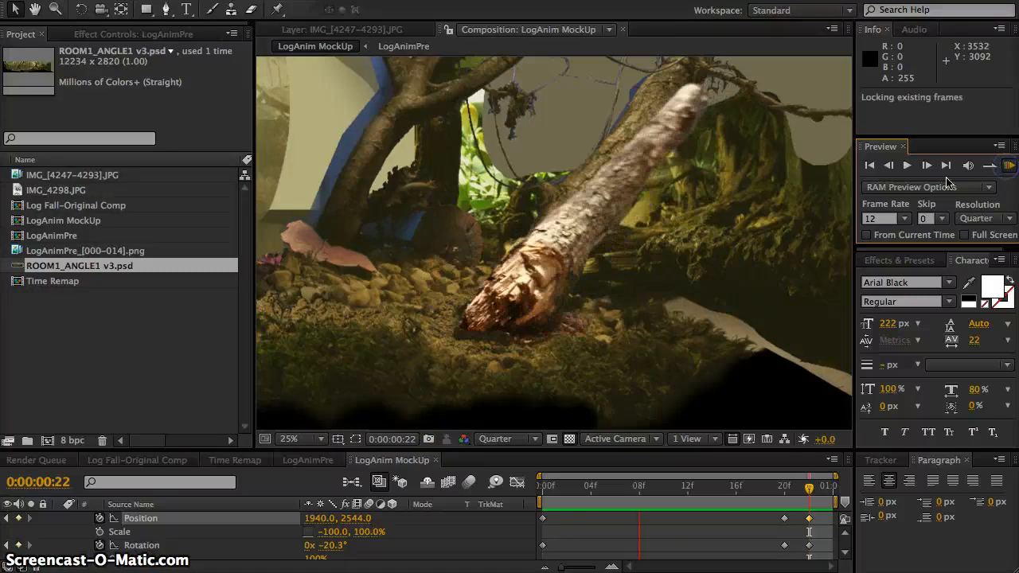
Step: Apply the Hue/Saturation color correction effect to the LogAnimPre layer
{"action": "scroll", "coordinate": [123, 523], "scroll_direction": "up", "scroll_amount": 3}
{"action": "left_click", "coordinate": [131, 518]}
{"action": "right_click", "coordinate": [131, 521]}
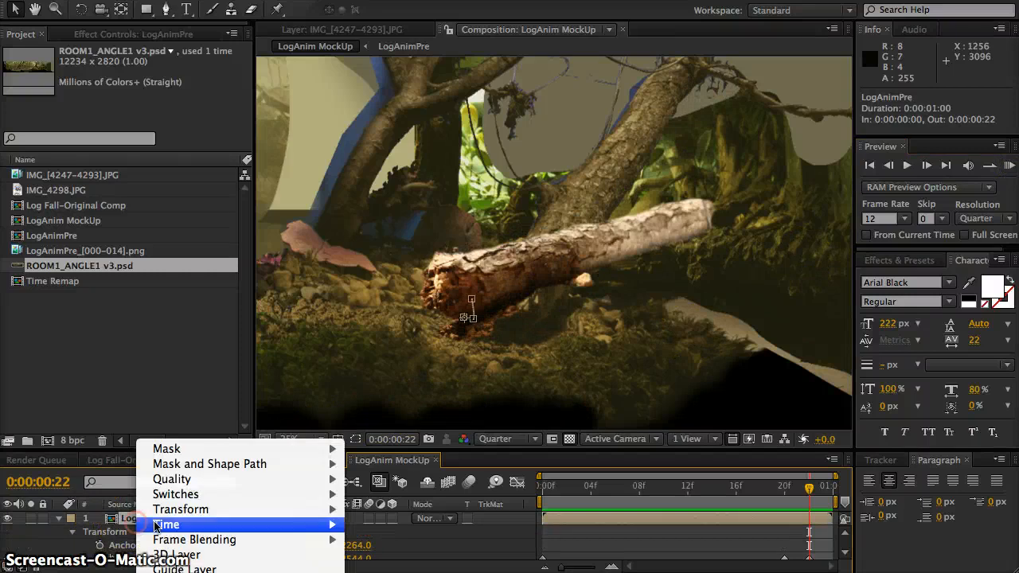
{"action": "mouse_move", "coordinate": [185, 571]}
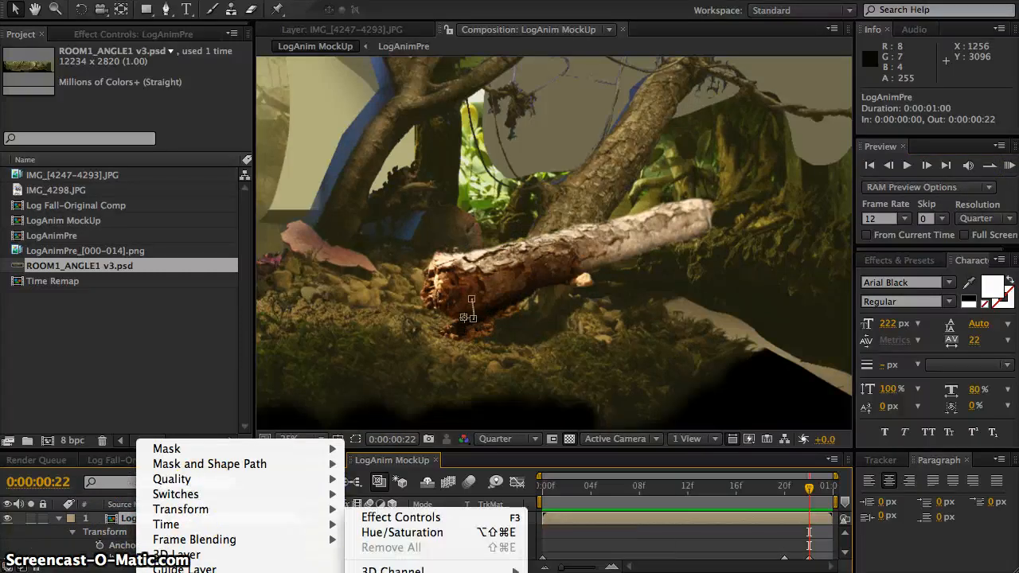
{"action": "mouse_move", "coordinate": [414, 571]}
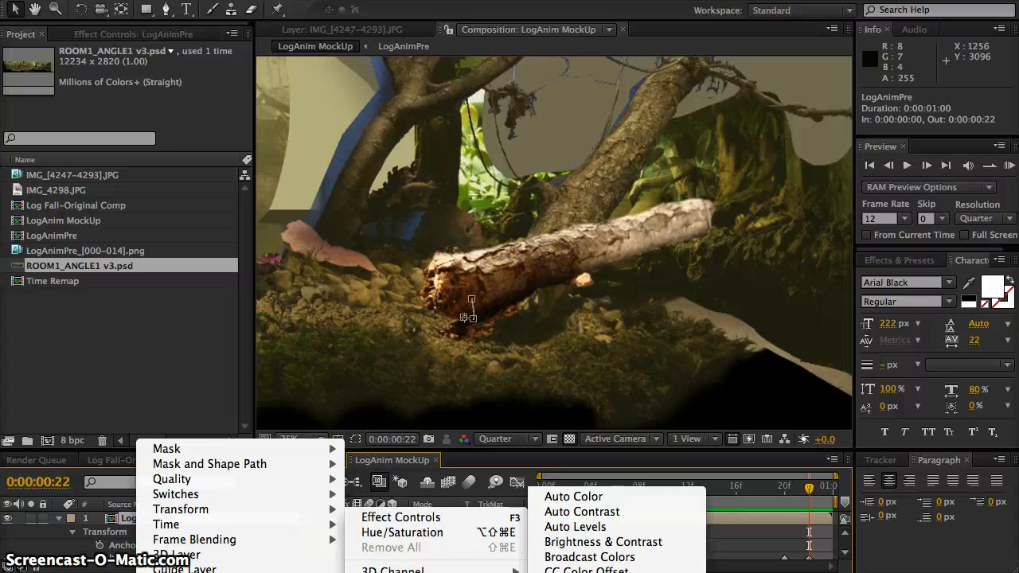
{"action": "left_click", "coordinate": [589, 572]}
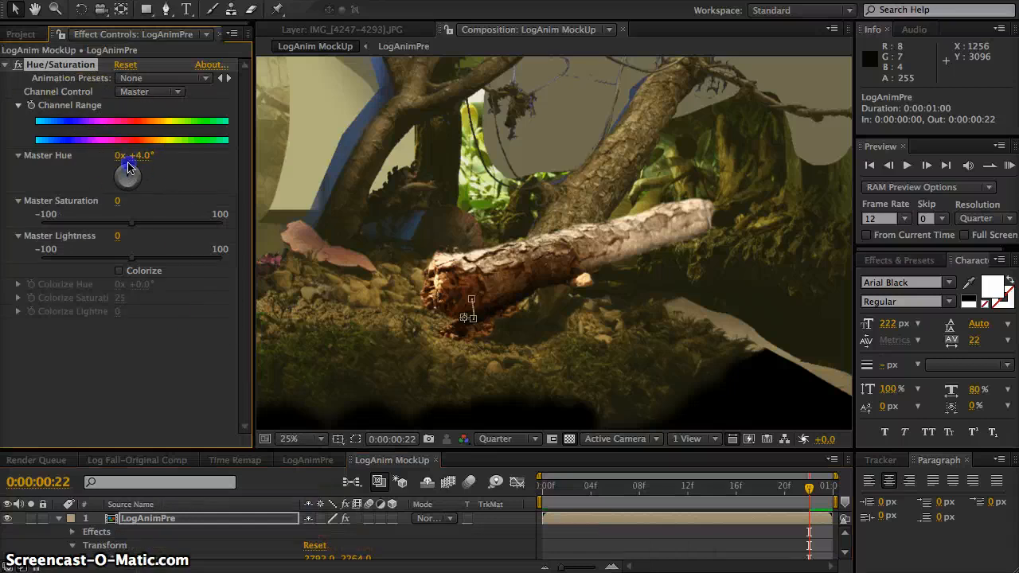
Step: Set LogAnimPre's master hue to +19°, master saturation to 9 and master lightness to -19
{"action": "left_click_drag", "start_coordinate": [123, 157], "coordinate": [135, 156]}
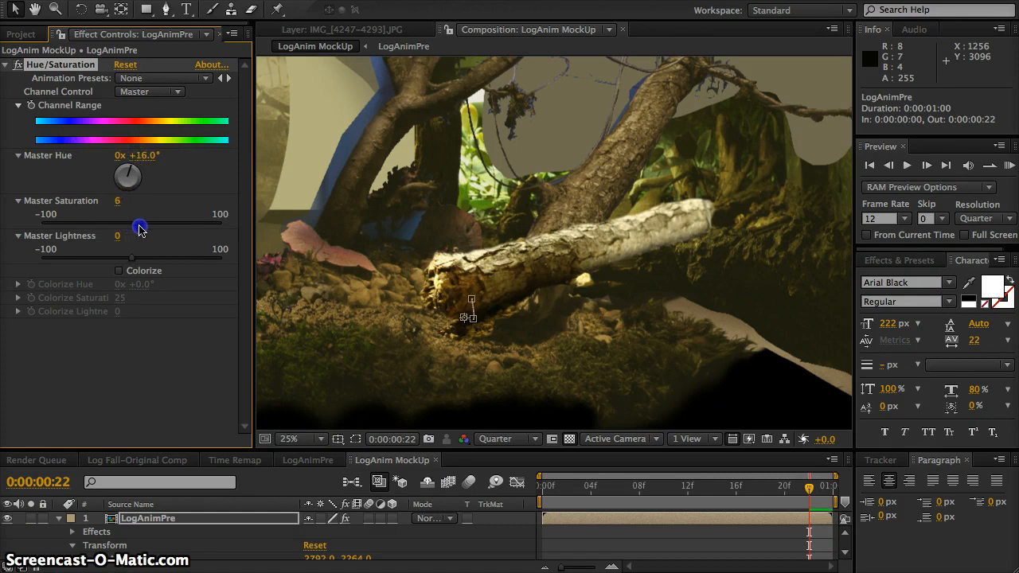
{"action": "left_click_drag", "start_coordinate": [127, 259], "coordinate": [108, 264]}
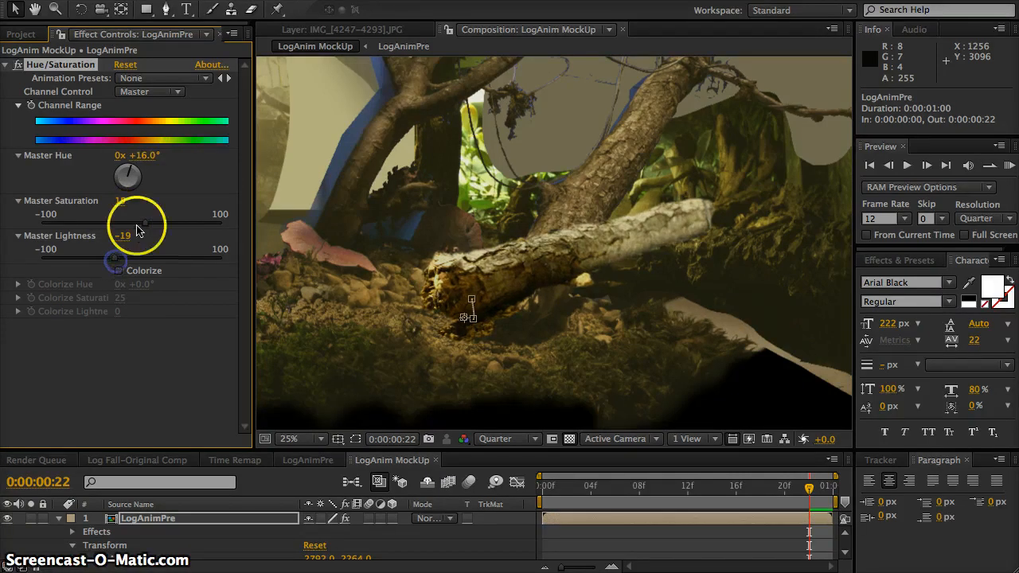
{"action": "left_click_drag", "start_coordinate": [137, 230], "coordinate": [153, 227]}
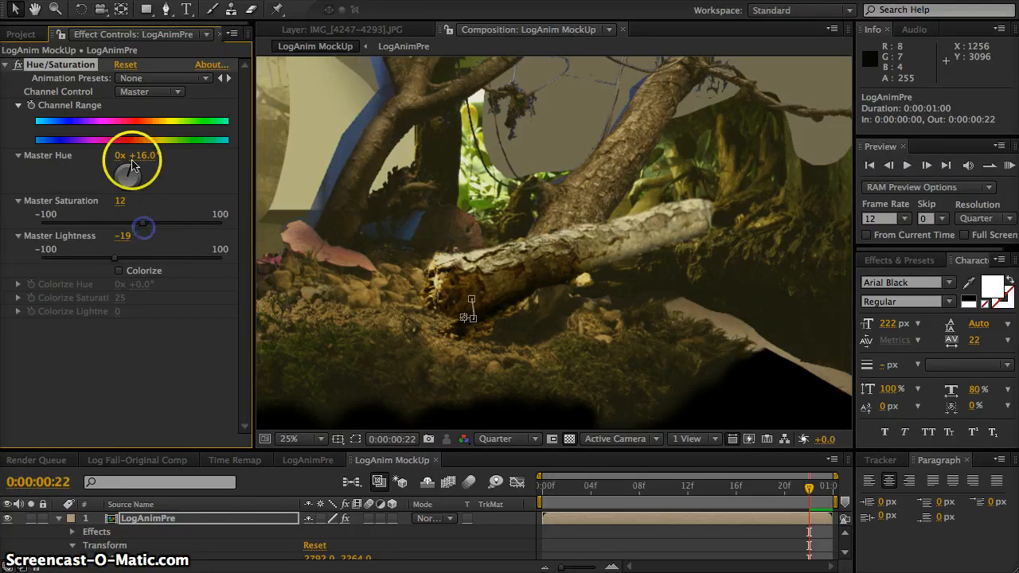
{"action": "left_click_drag", "start_coordinate": [128, 170], "coordinate": [136, 169]}
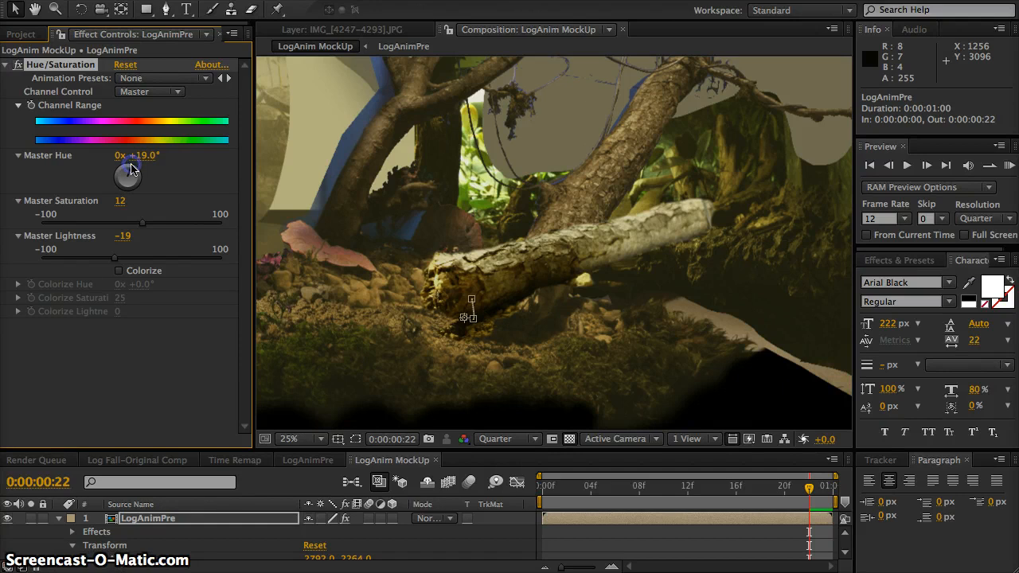
{"action": "left_click_drag", "start_coordinate": [142, 222], "coordinate": [138, 227]}
Step: Add the Levels color correction effect to LogAnimPre and widen the area showing its histogram and controls
{"action": "right_click", "coordinate": [120, 368]}
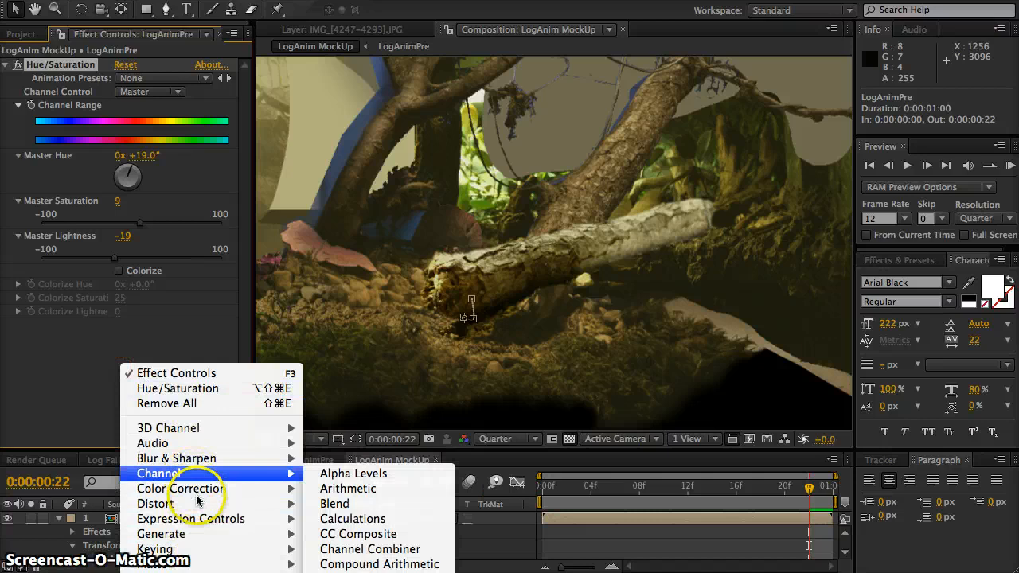
{"action": "mouse_move", "coordinate": [225, 492]}
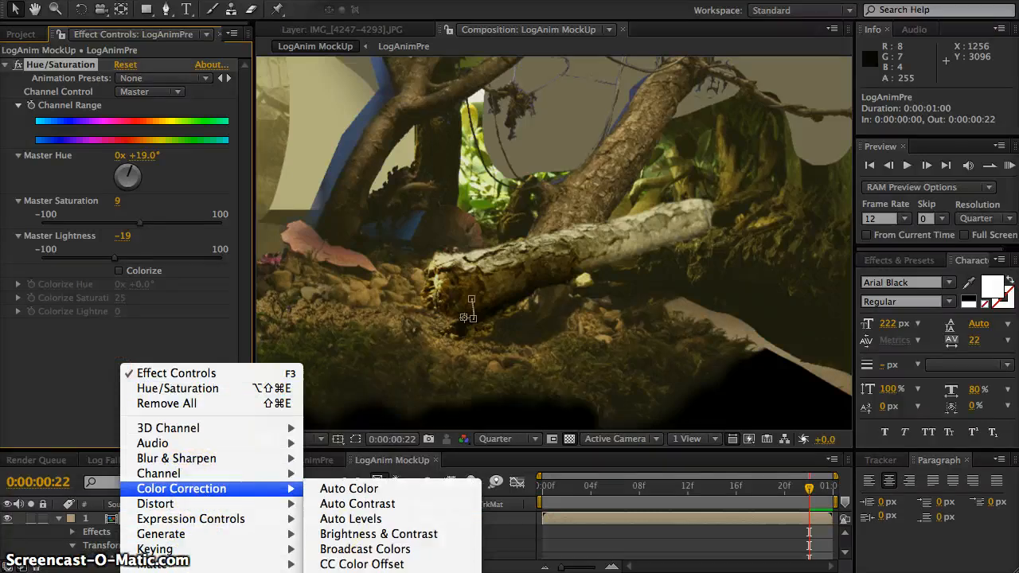
{"action": "left_click", "coordinate": [350, 572]}
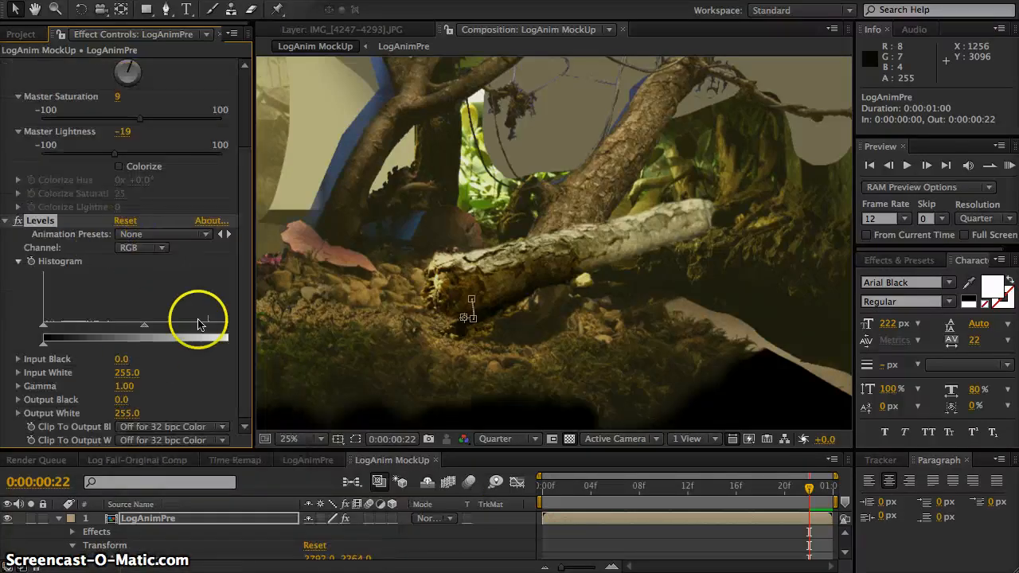
{"action": "left_click_drag", "start_coordinate": [253, 414], "coordinate": [284, 414]}
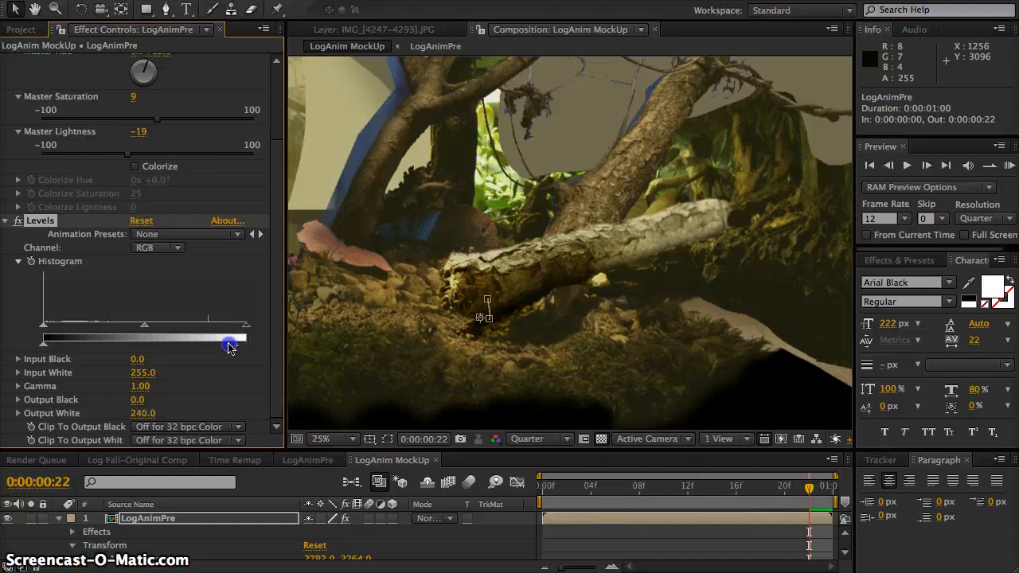
Step: Move the Levels effect above Hue/Saturation on LogAnimPre and set its output white to 205
{"action": "left_click_drag", "start_coordinate": [228, 347], "coordinate": [220, 348]}
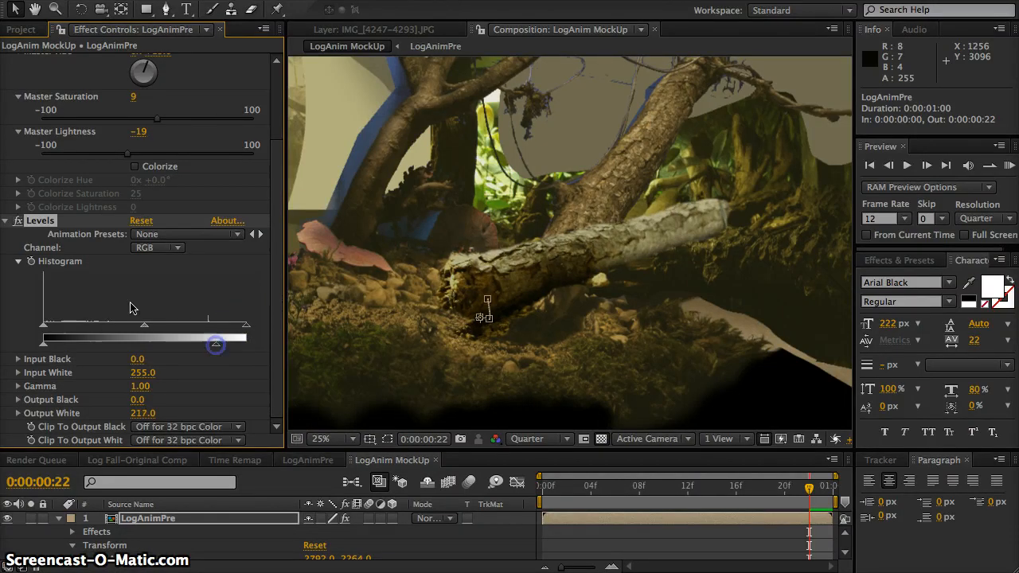
{"action": "left_click", "coordinate": [5, 221]}
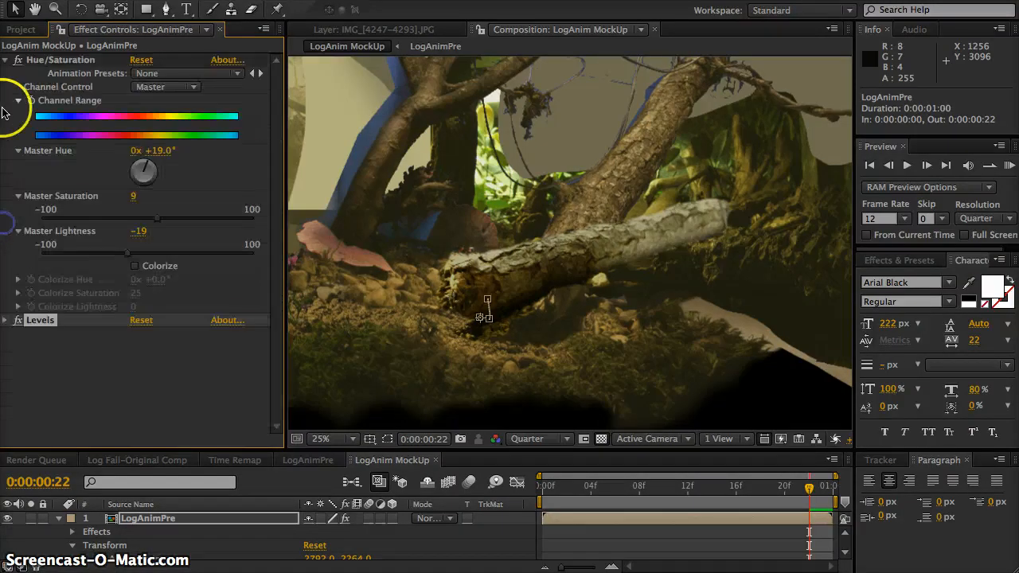
{"action": "left_click", "coordinate": [6, 60]}
{"action": "left_click_drag", "start_coordinate": [37, 64], "coordinate": [40, 98]}
{"action": "left_click", "coordinate": [28, 61]}
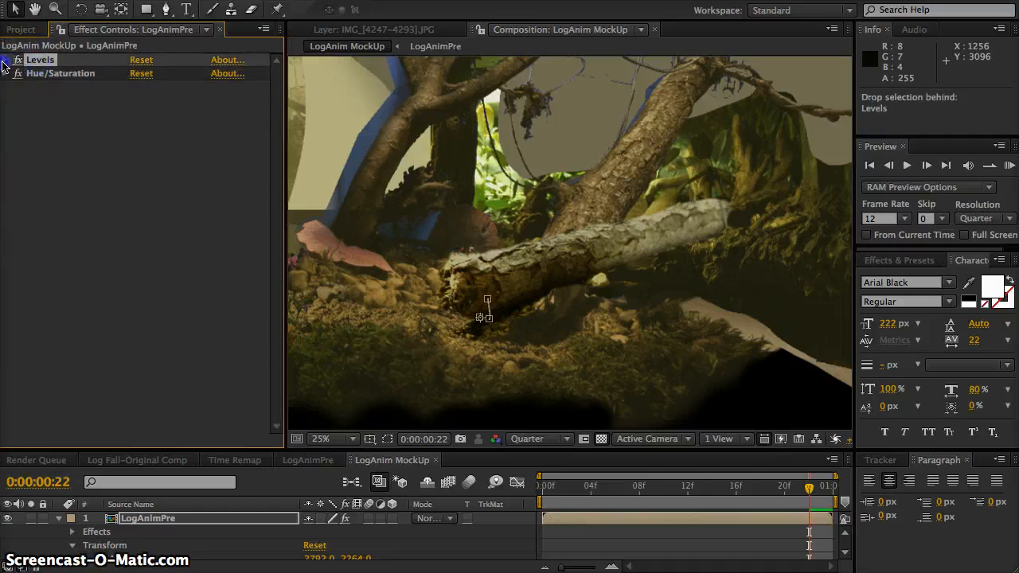
{"action": "left_click", "coordinate": [6, 60]}
{"action": "left_click_drag", "start_coordinate": [247, 182], "coordinate": [215, 184]}
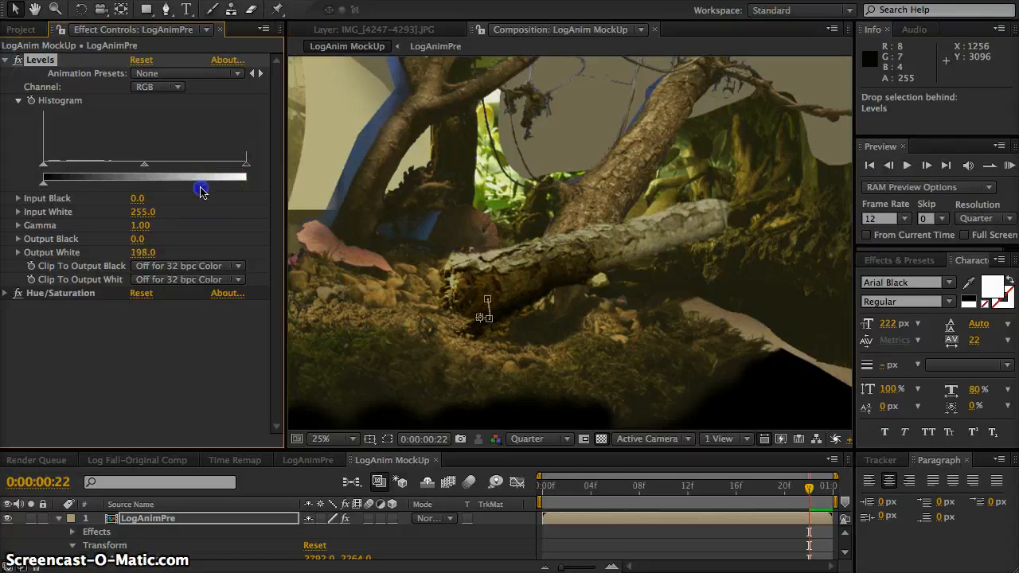
Step: Set LogAnimPre's master saturation to 40, master lightness to -20 and master hue to +16°, and RAM preview the fall
{"action": "left_click", "coordinate": [5, 293]}
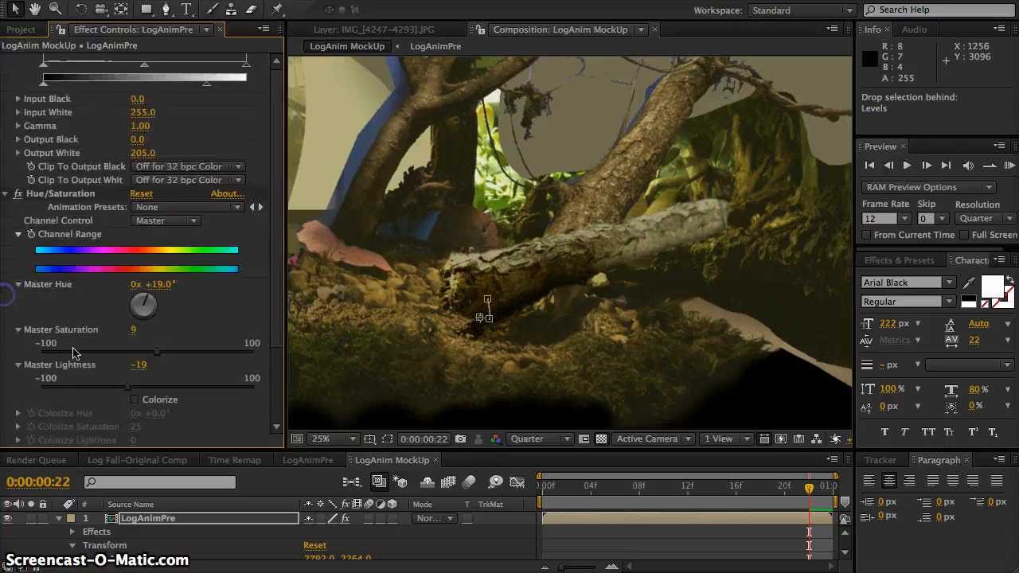
{"action": "left_click_drag", "start_coordinate": [160, 359], "coordinate": [178, 358]}
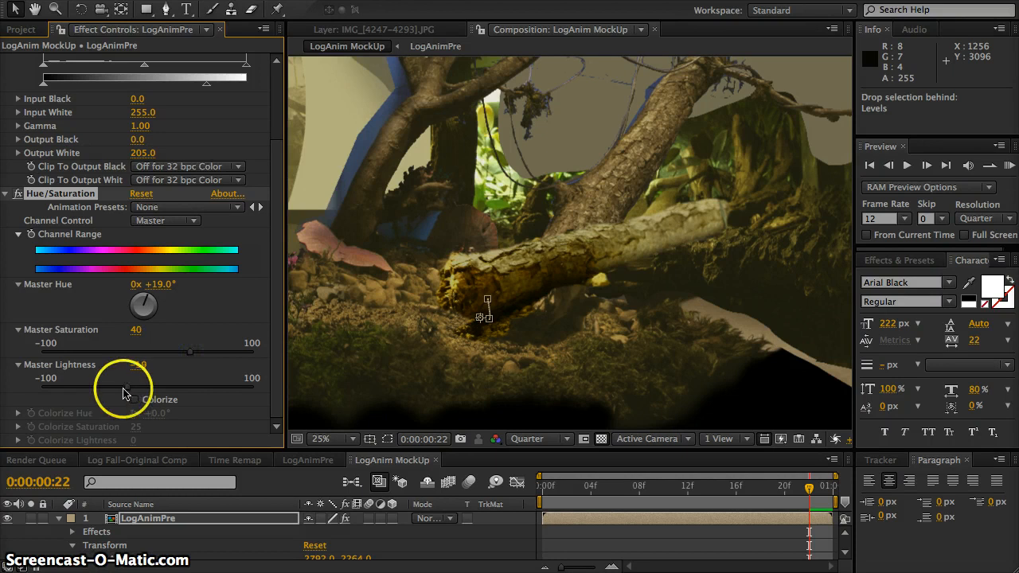
{"action": "mouse_move", "coordinate": [123, 393]}
{"action": "left_mouse_down"}
{"action": "mouse_move", "coordinate": [138, 392]}
{"action": "mouse_move", "coordinate": [123, 393]}
{"action": "left_mouse_up"}
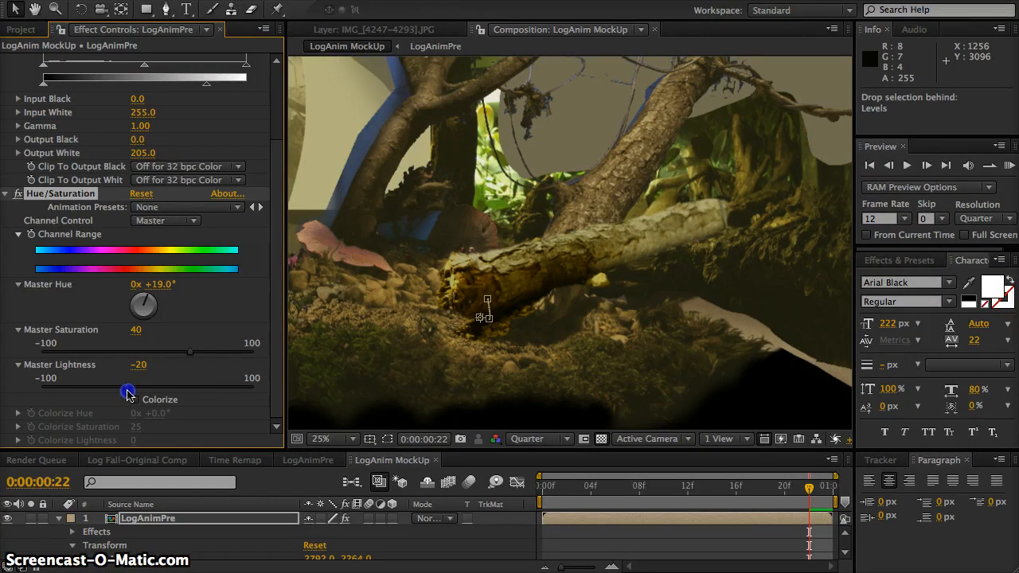
{"action": "left_click_drag", "start_coordinate": [141, 298], "coordinate": [148, 296]}
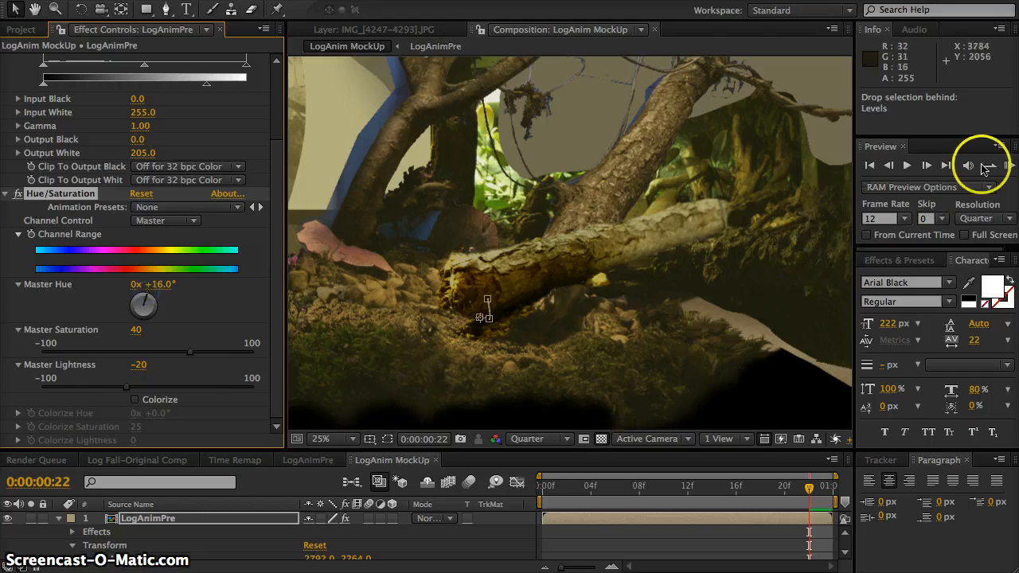
{"action": "left_click", "coordinate": [1009, 166]}
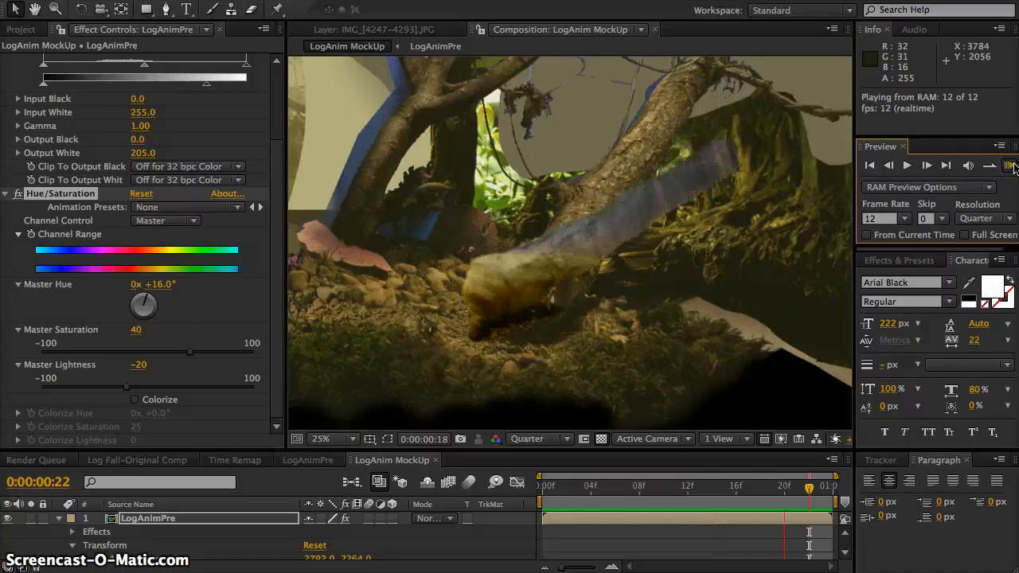
{"action": "left_click", "coordinate": [1010, 166]}
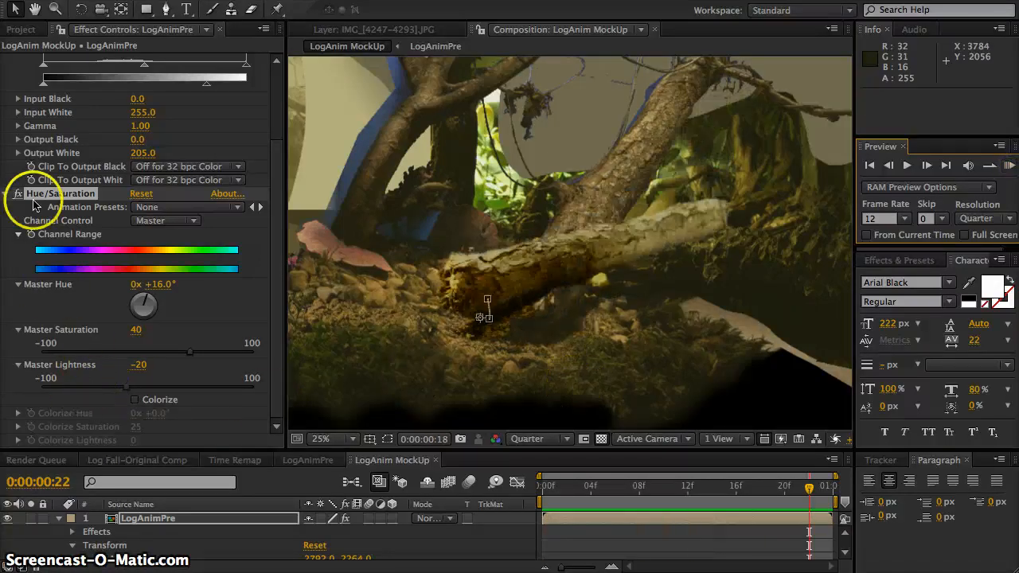
Step: Raise the Levels output black on LogAnimPre to 30 and RAM preview the color-corrected log
{"action": "left_click_drag", "start_coordinate": [45, 82], "coordinate": [48, 85]}
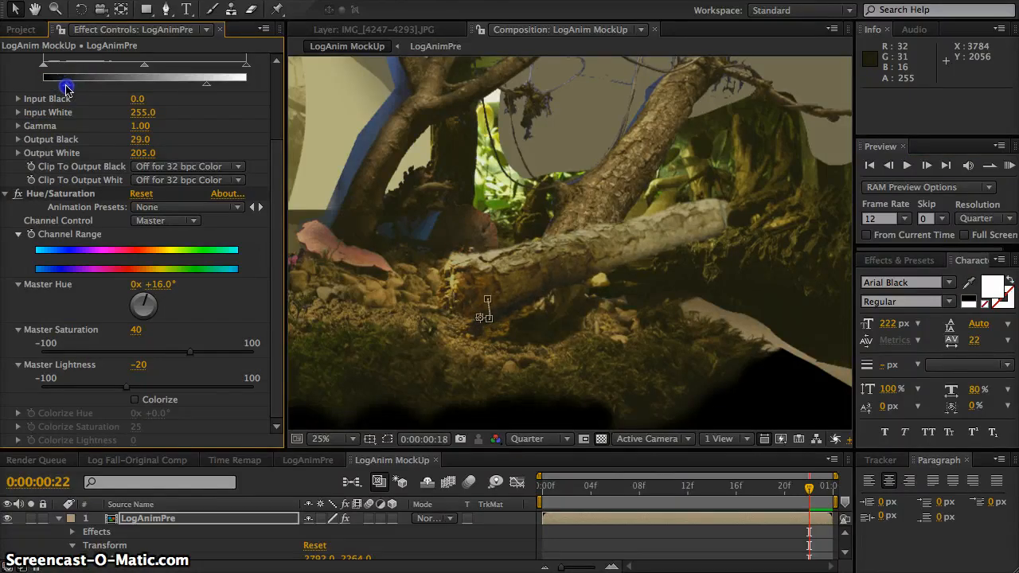
{"action": "left_click", "coordinate": [1009, 165]}
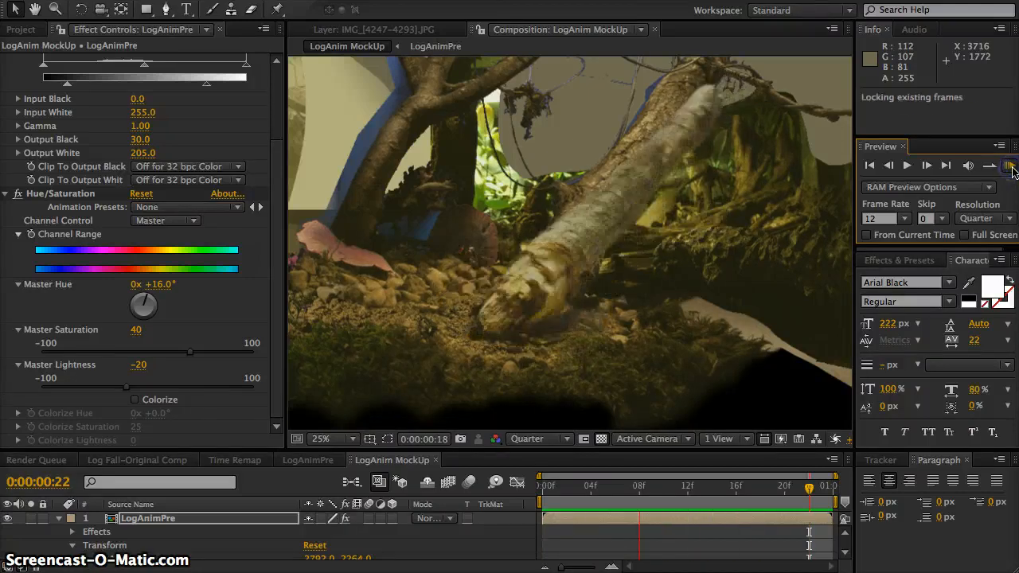
{"action": "left_click", "coordinate": [1011, 169]}
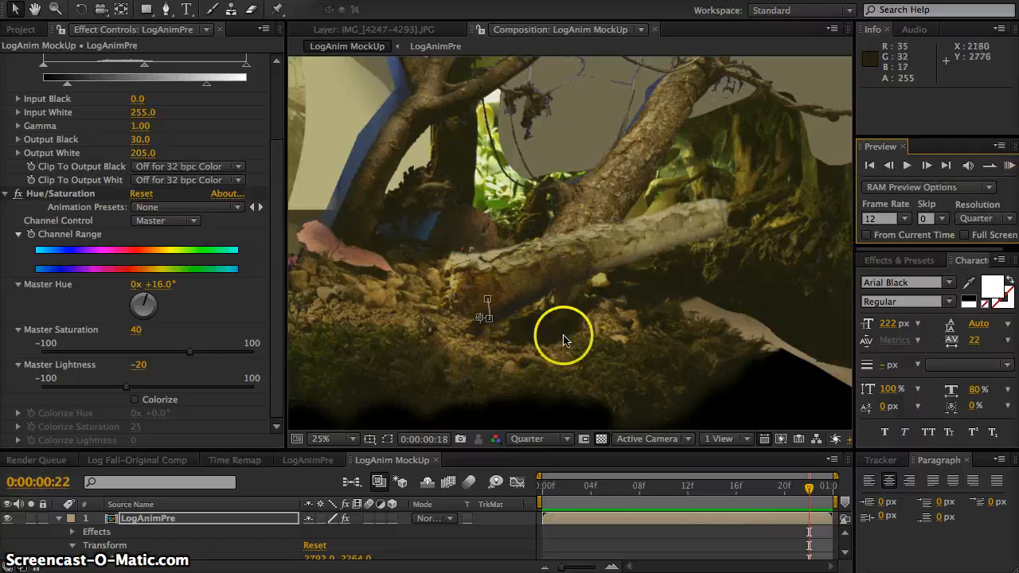
Step: Replay the RAM preview repeatedly to check the log's fall, its landing spot and how its colors match the scene
{"action": "left_click", "coordinate": [1009, 165]}
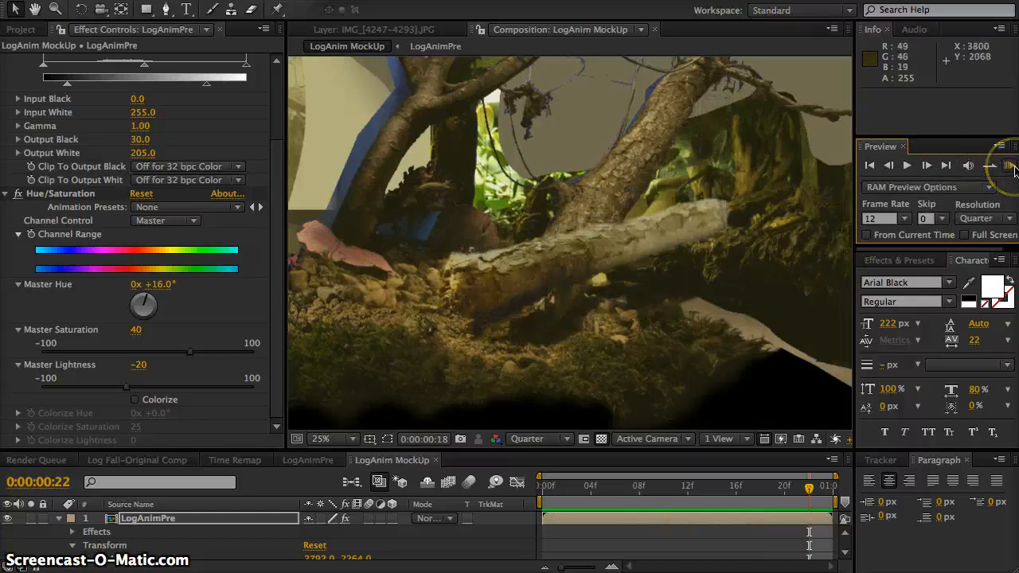
{"action": "left_click", "coordinate": [1009, 165]}
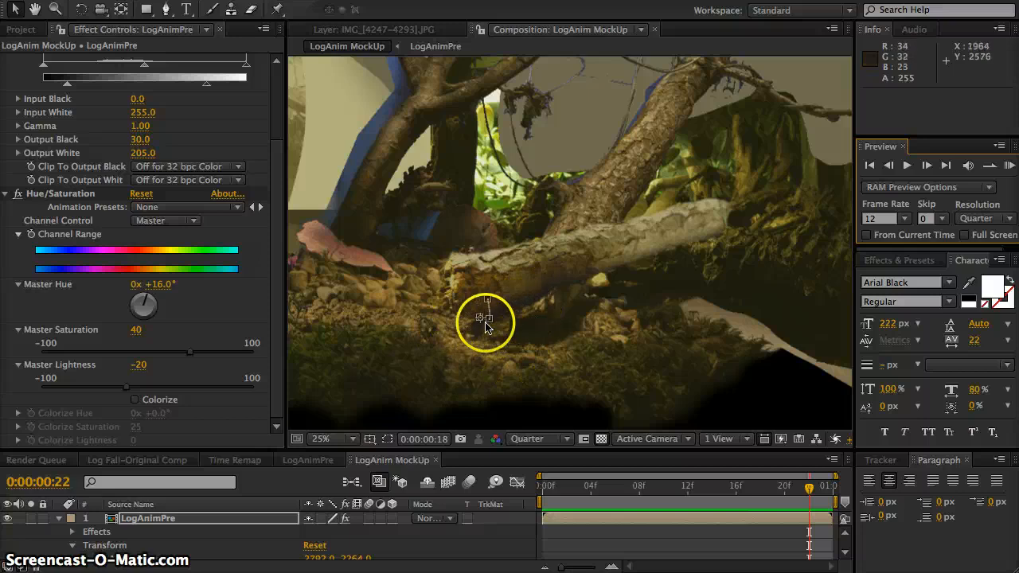
{"action": "left_click", "coordinate": [1009, 165]}
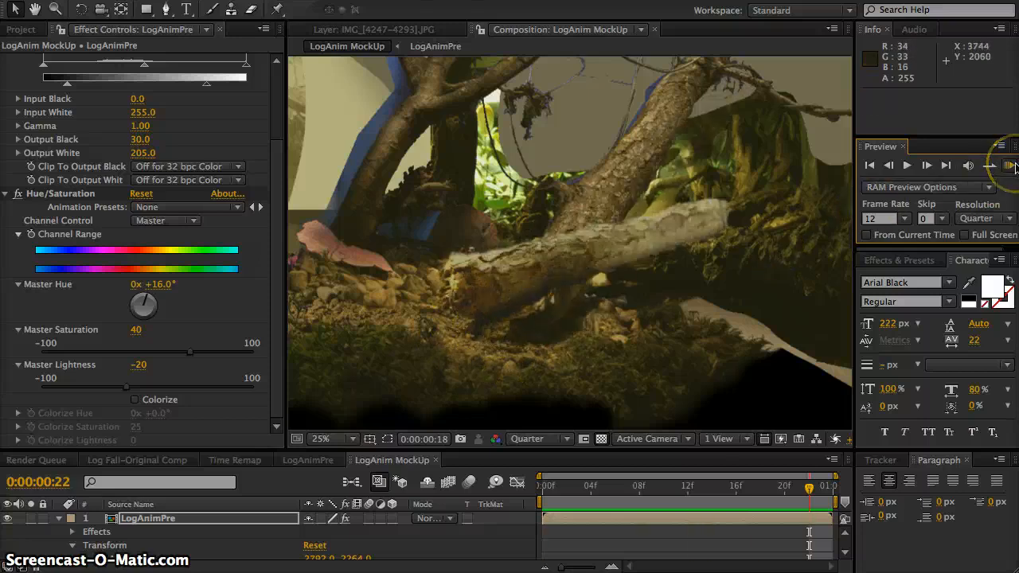
{"action": "left_click", "coordinate": [1009, 166]}
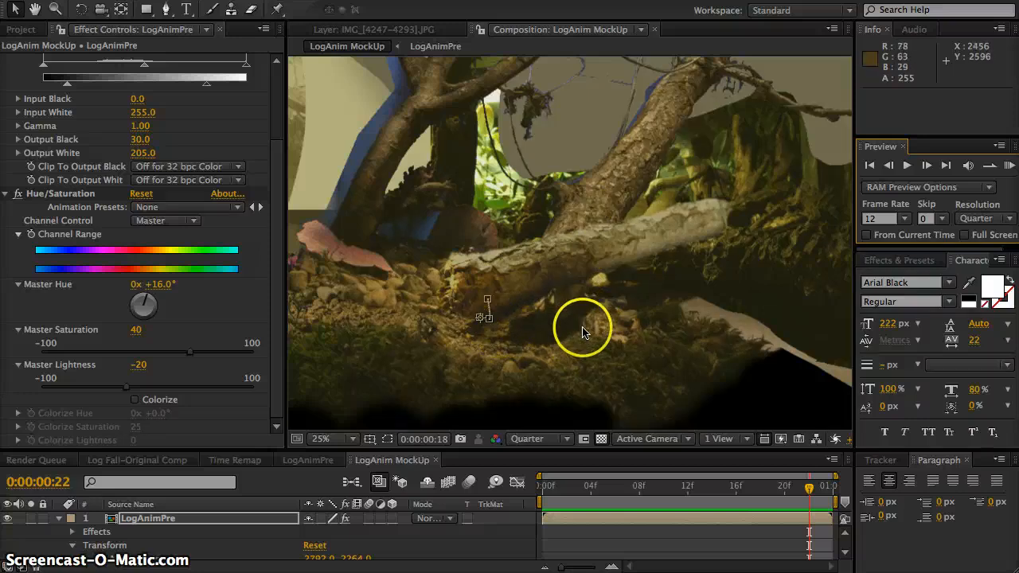
{"action": "left_click", "coordinate": [1008, 164]}
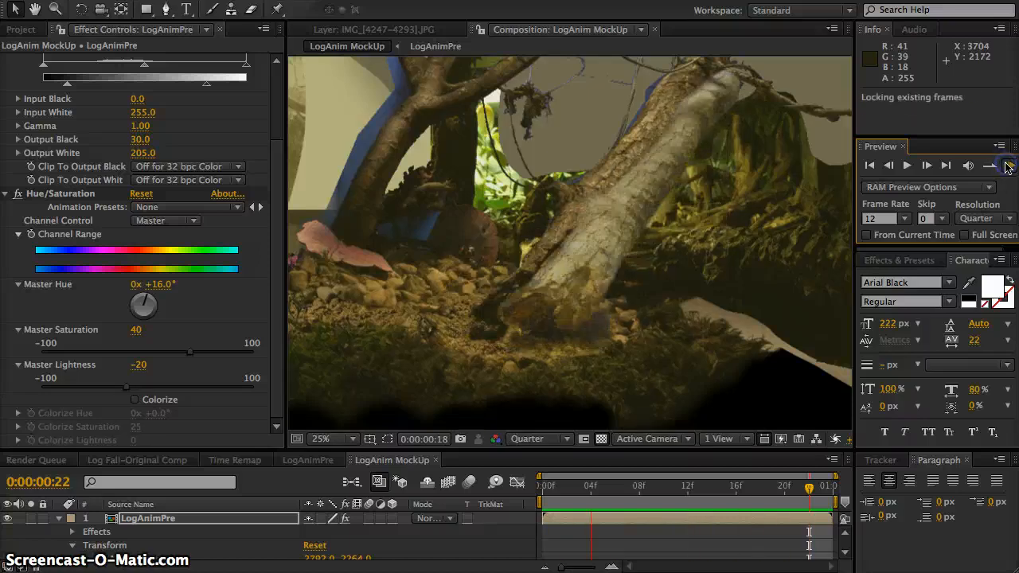
{"action": "left_click", "coordinate": [1008, 167]}
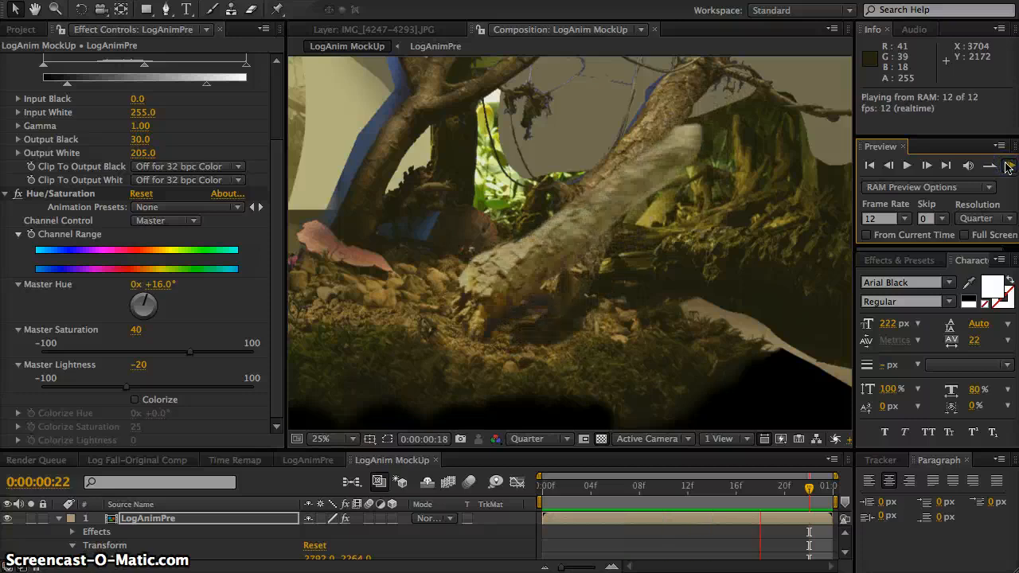
{"action": "left_click", "coordinate": [1009, 166]}
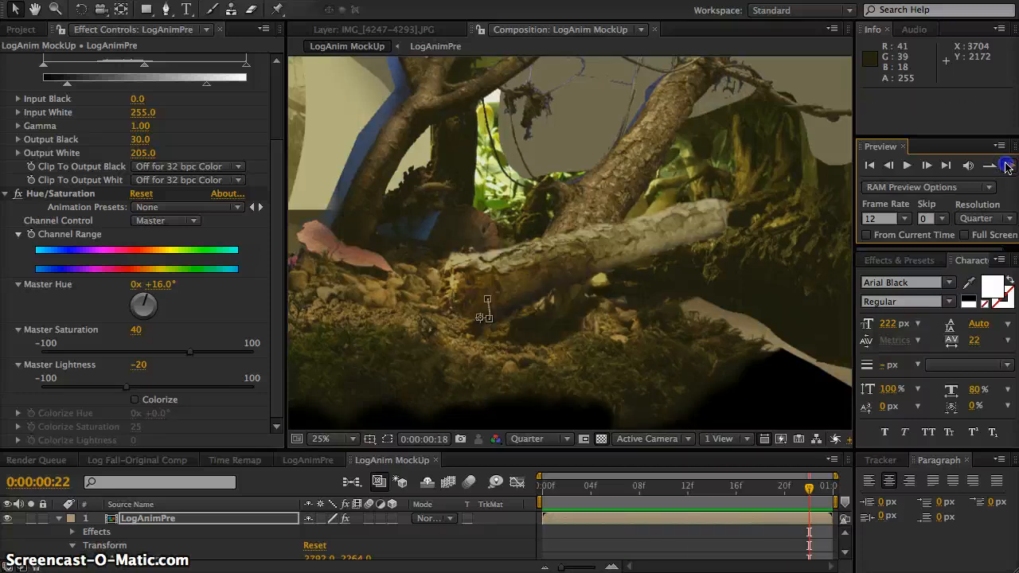
{"action": "left_click", "coordinate": [1008, 166]}
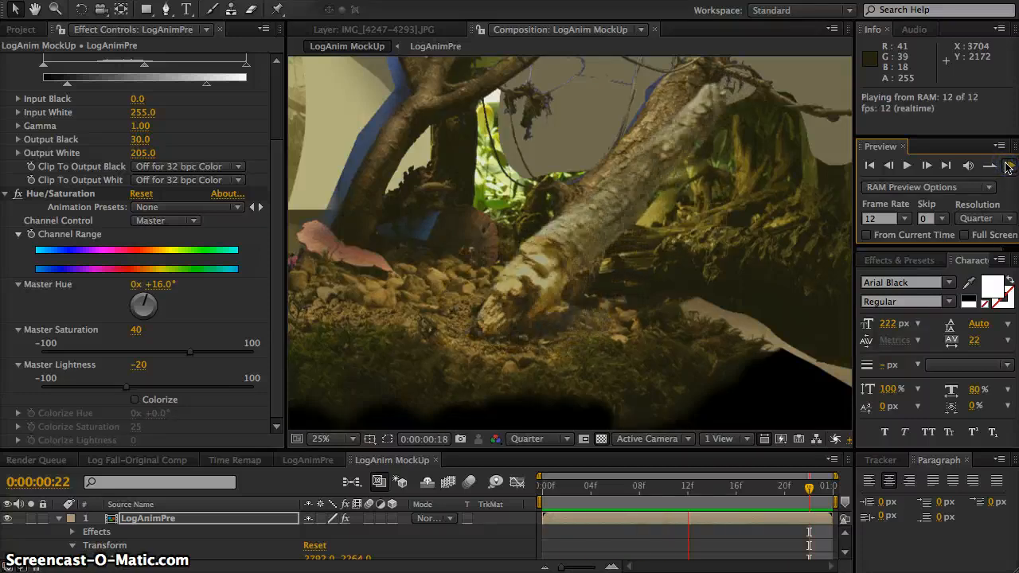
{"action": "left_click", "coordinate": [1008, 166]}
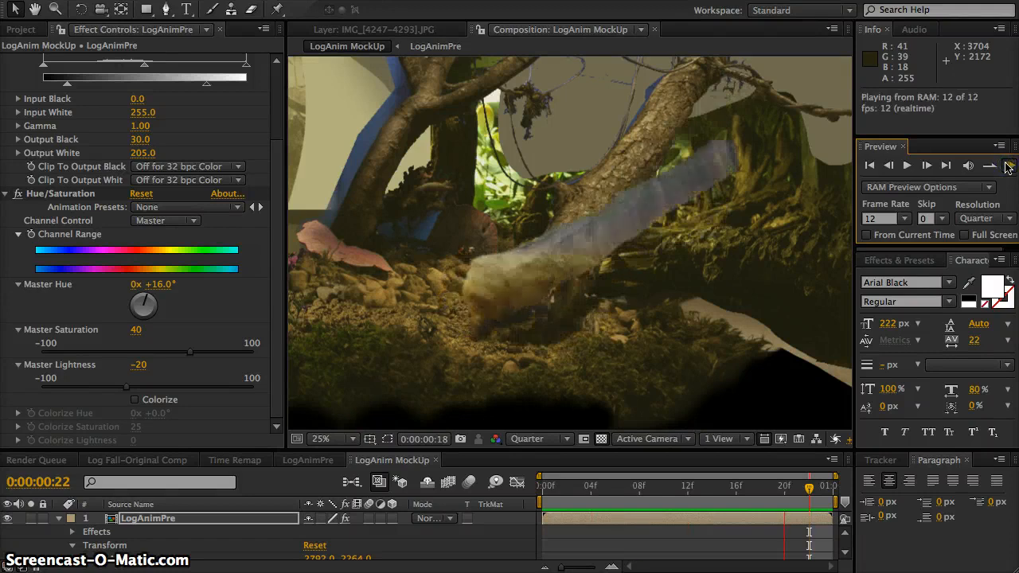
{"action": "left_click", "coordinate": [1008, 166]}
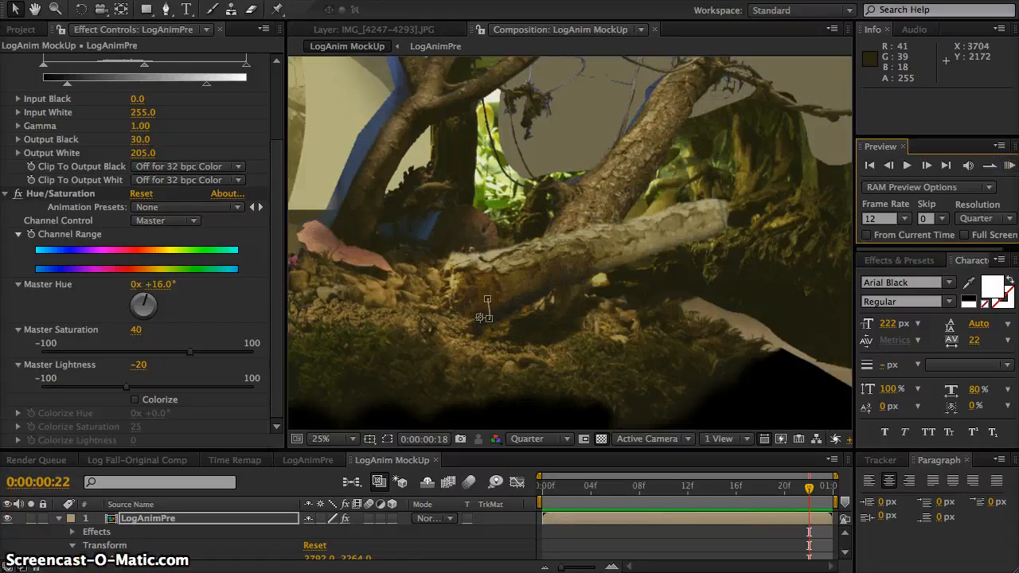